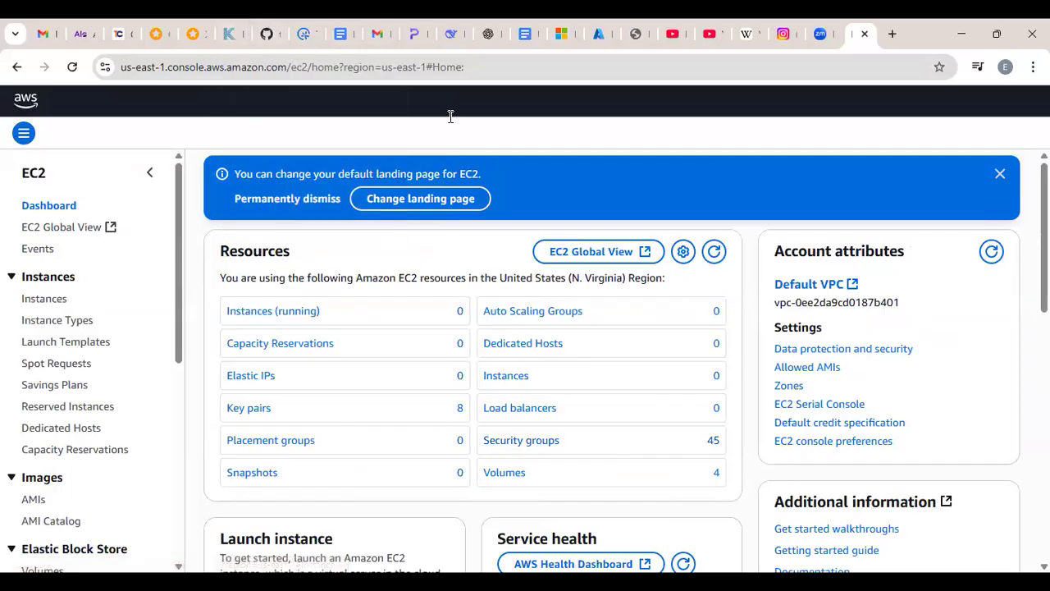
# Dismiss the default landing page notice on the EC2 dashboard.
pyautogui.scroll(-2, 472, 361)
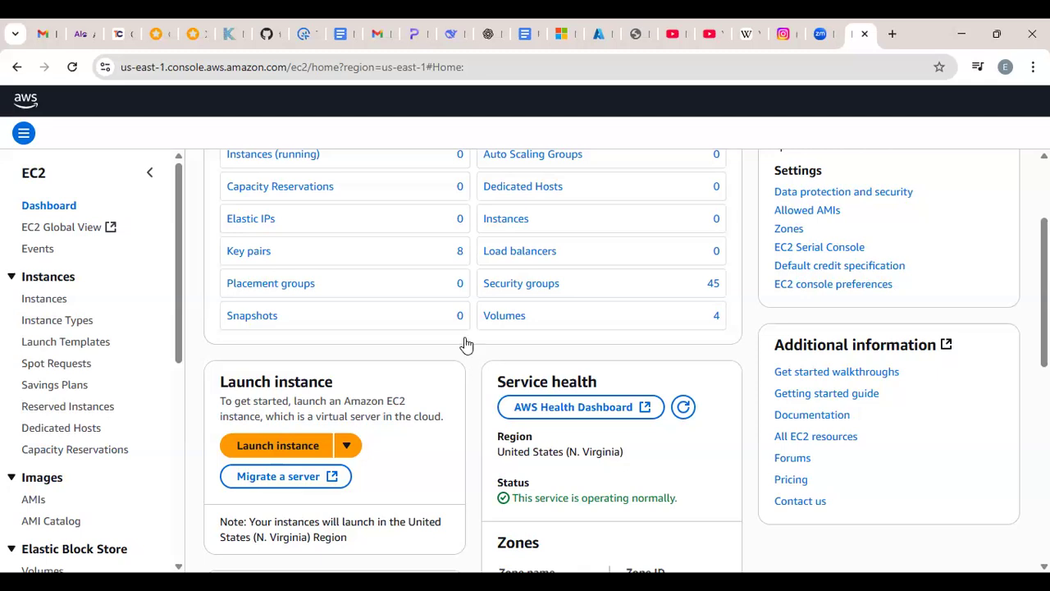
pyautogui.click(50, 297)
pyautogui.scroll(2, 198, 282)
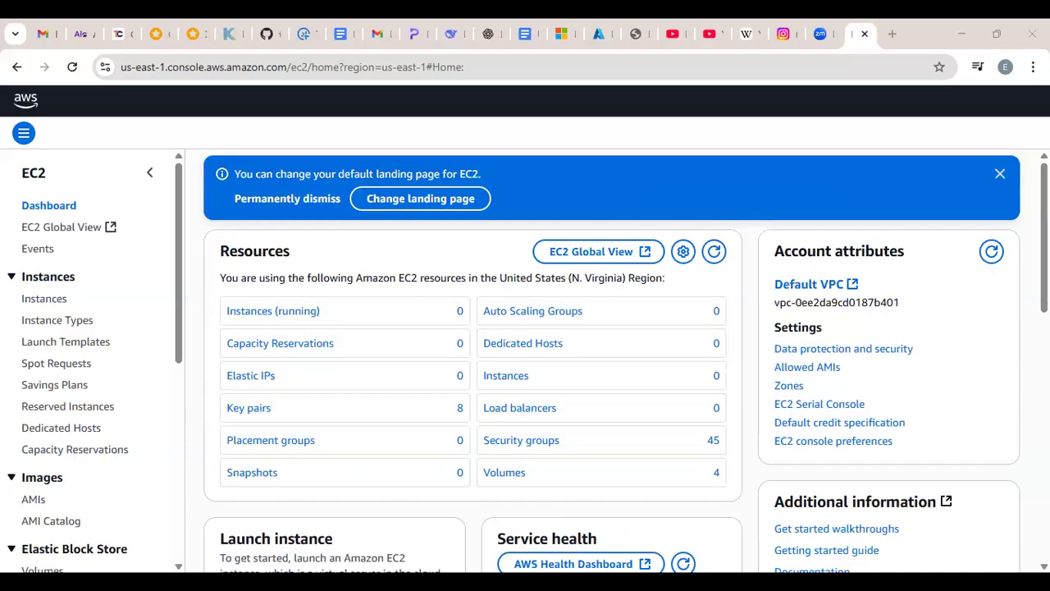
pyautogui.click(603, 484)
pyautogui.click(752, 387)
pyautogui.click(1000, 174)
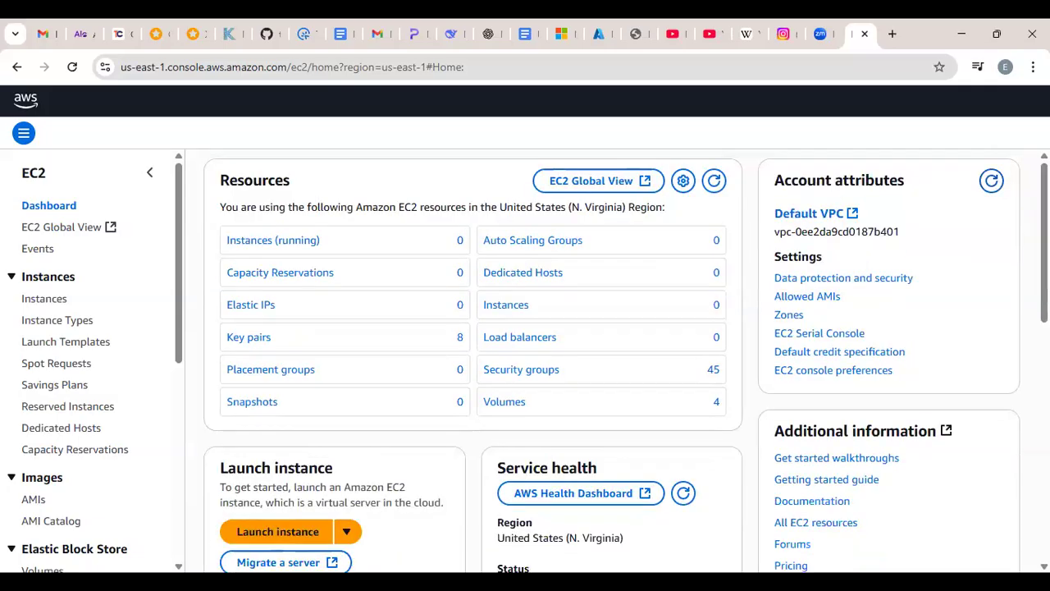
pyautogui.scroll(-2, 472, 329)
pyautogui.scroll(2, 472, 328)
pyautogui.click(780, 28)
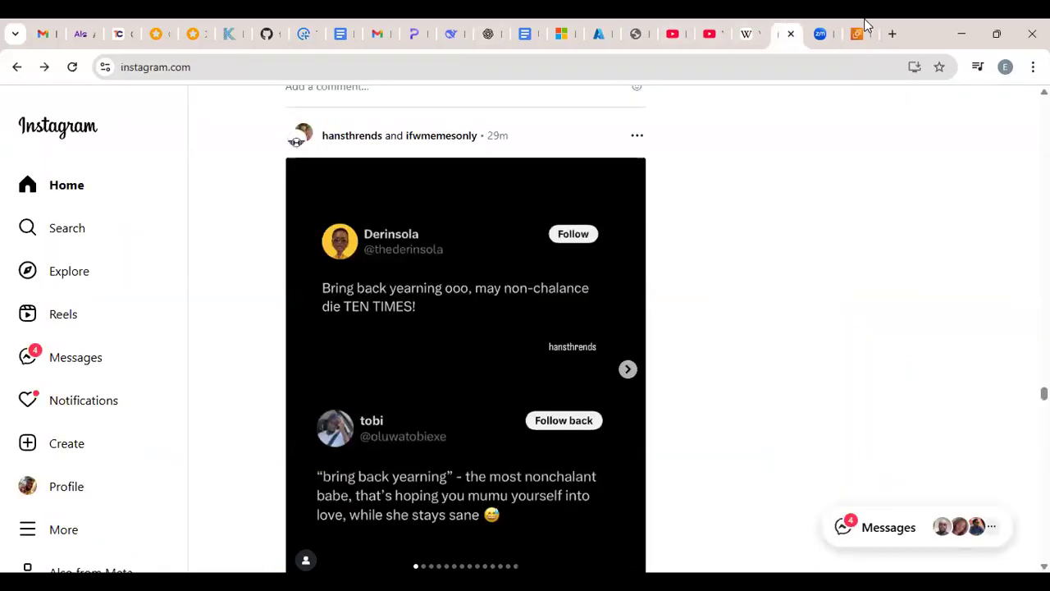
pyautogui.click(867, 27)
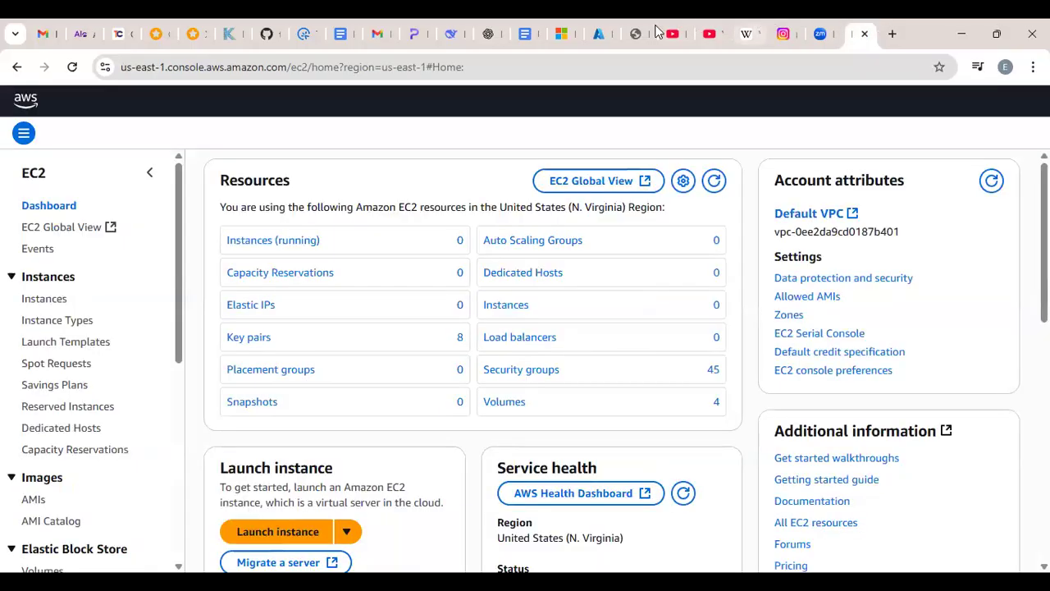
pyautogui.moveTo(655, 31)
pyautogui.scroll(-3, 226, 358)
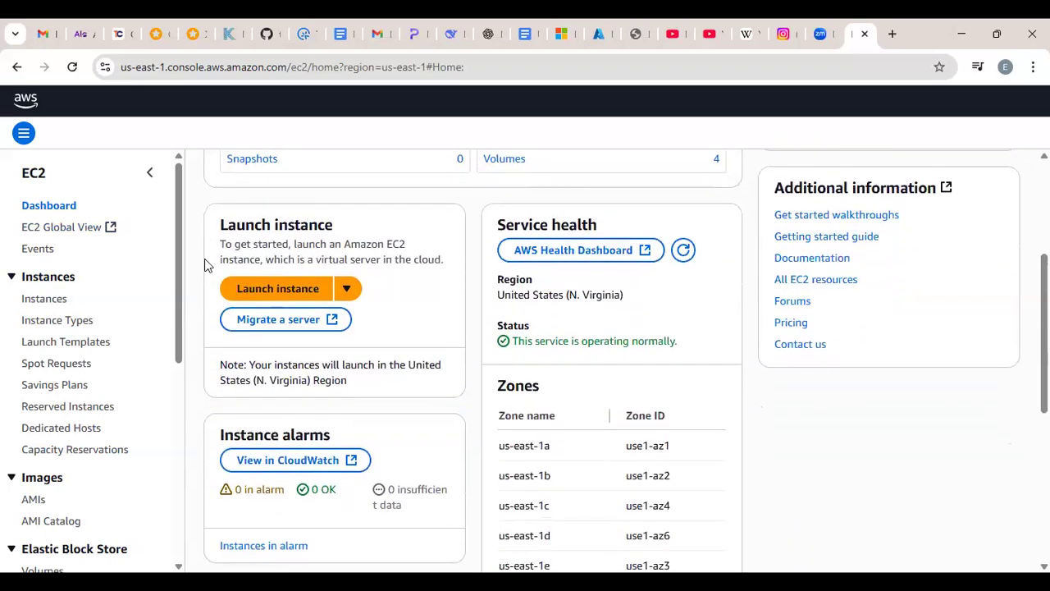
pyautogui.scroll(3, 205, 263)
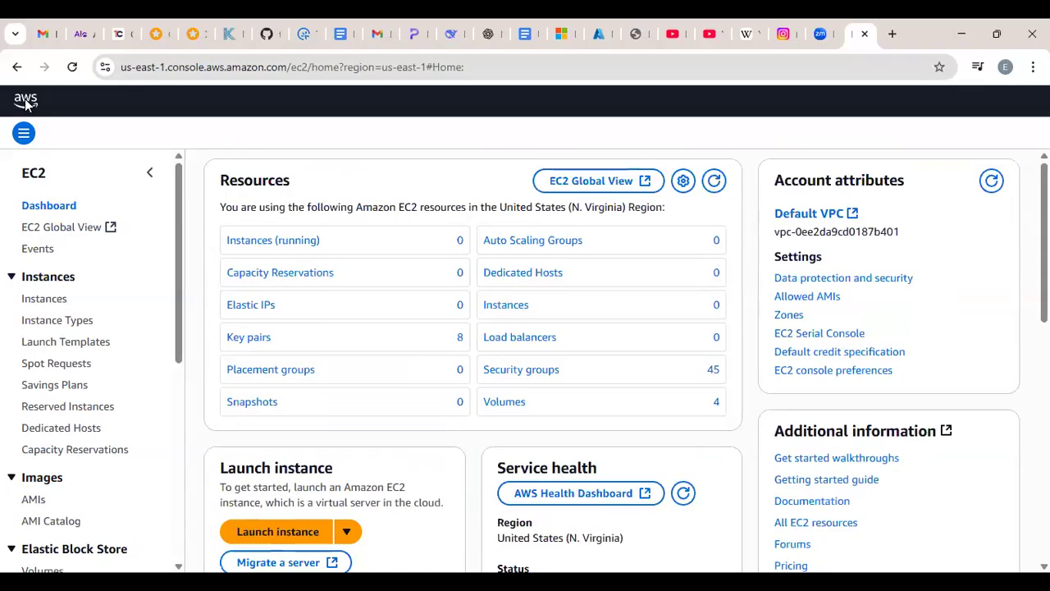
# View the EC2 Instances list and return to the EC2 dashboard.
pyautogui.doubleClick(34, 172)
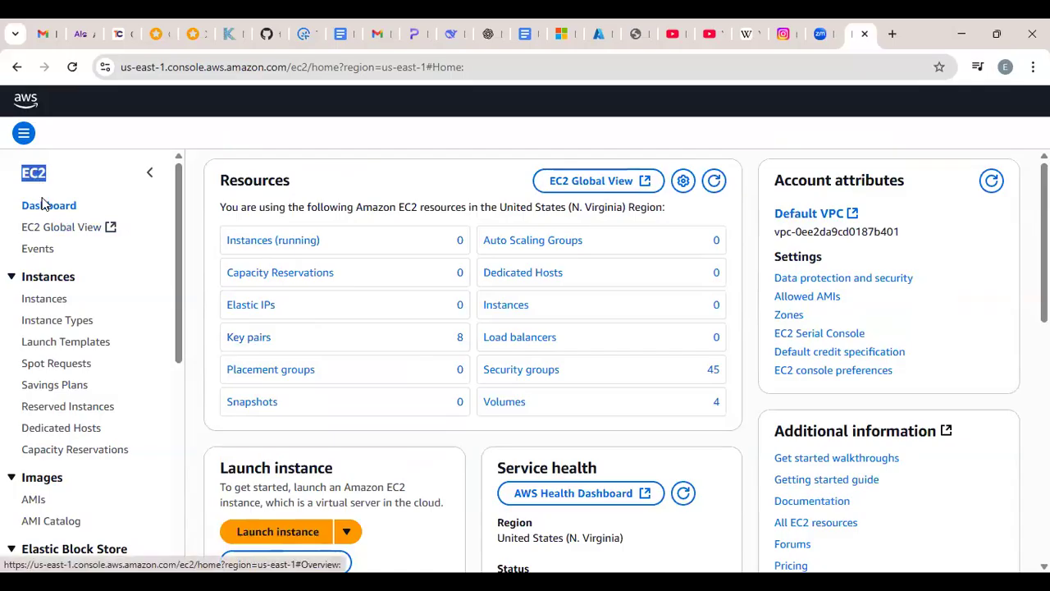
pyautogui.click(51, 303)
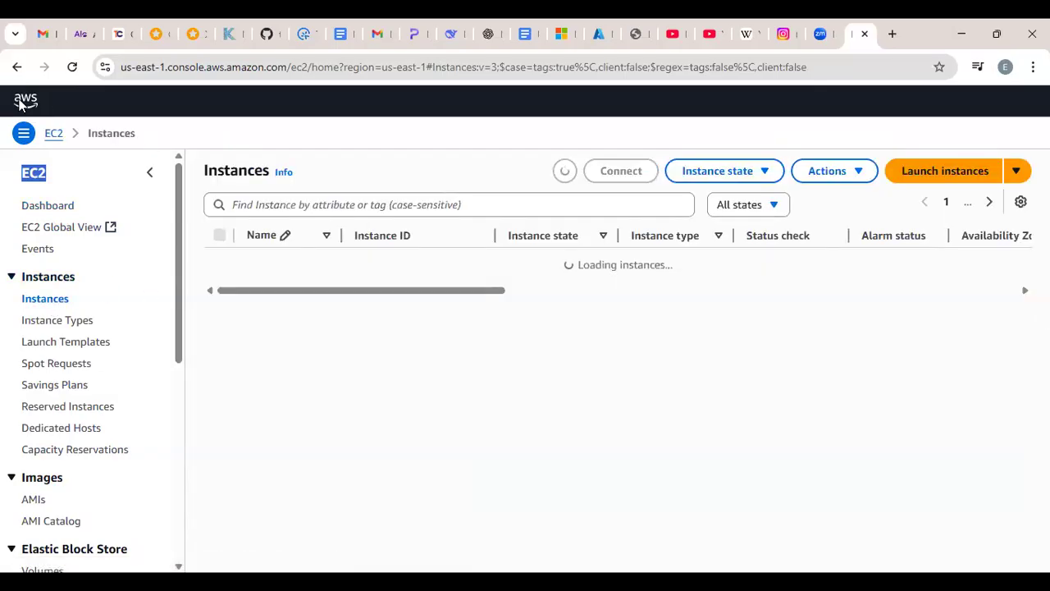
pyautogui.click(47, 207)
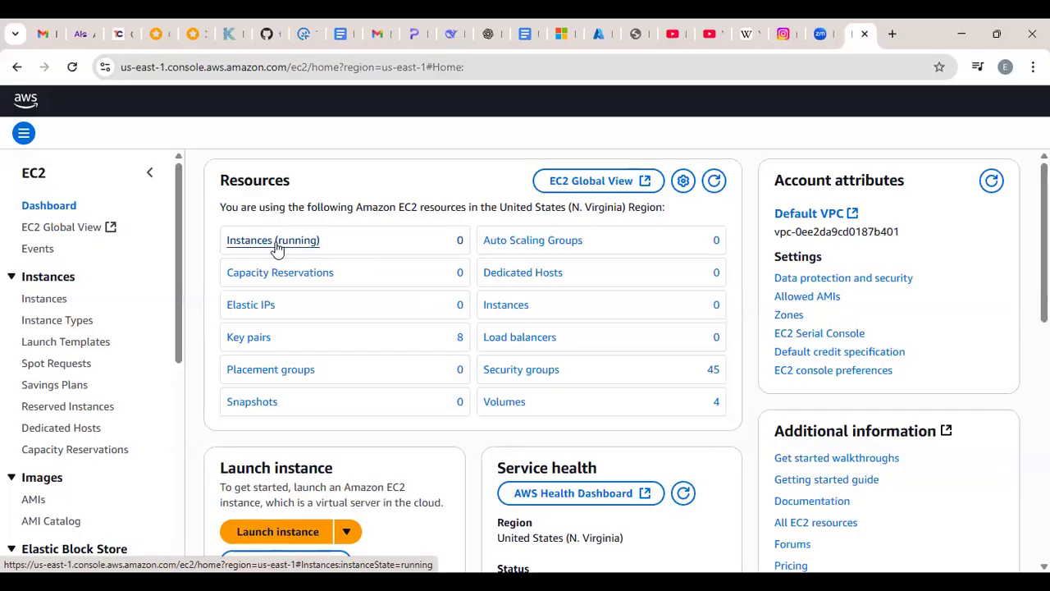
# Open the Instance Types list and examine the vCPUs, architecture, memory and storage of the available types.
pyautogui.click(87, 326)
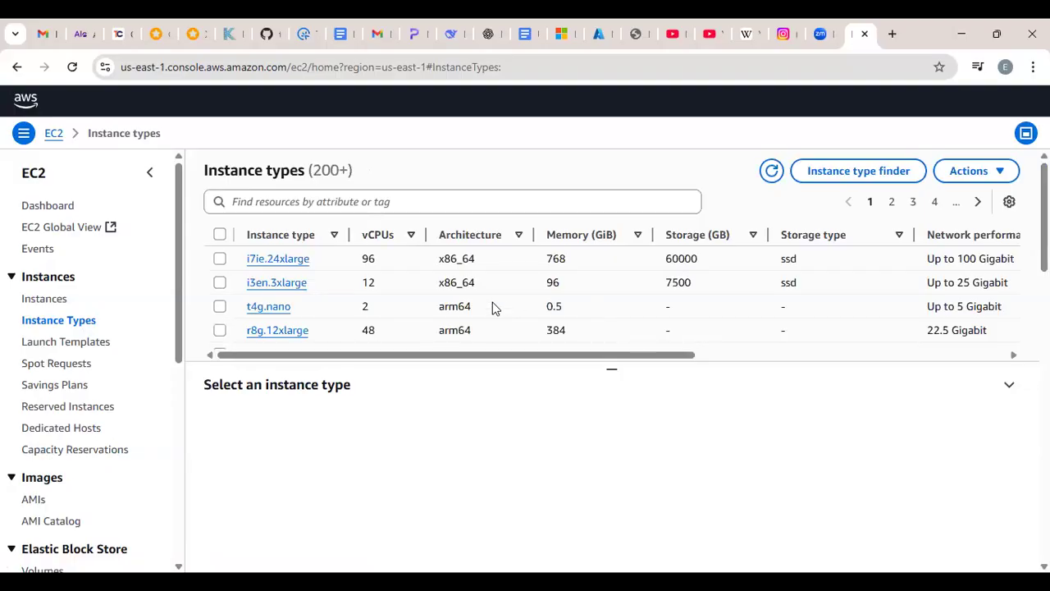
pyautogui.scroll(-2, 493, 305)
pyautogui.scroll(-2, 492, 305)
pyautogui.scroll(-4, 492, 305)
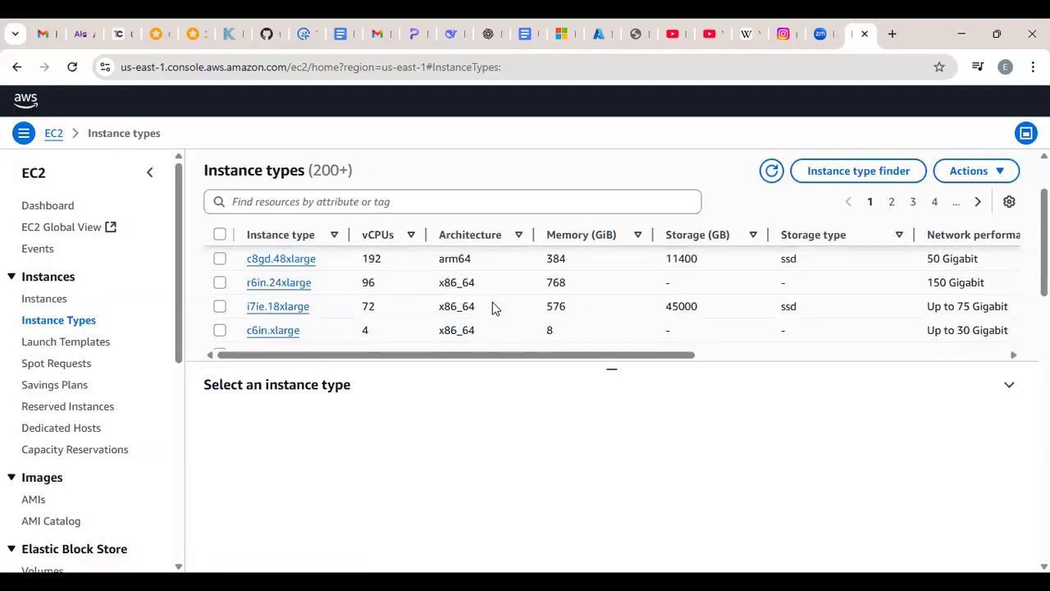
pyautogui.scroll(-1, 492, 307)
pyautogui.scroll(4, 492, 306)
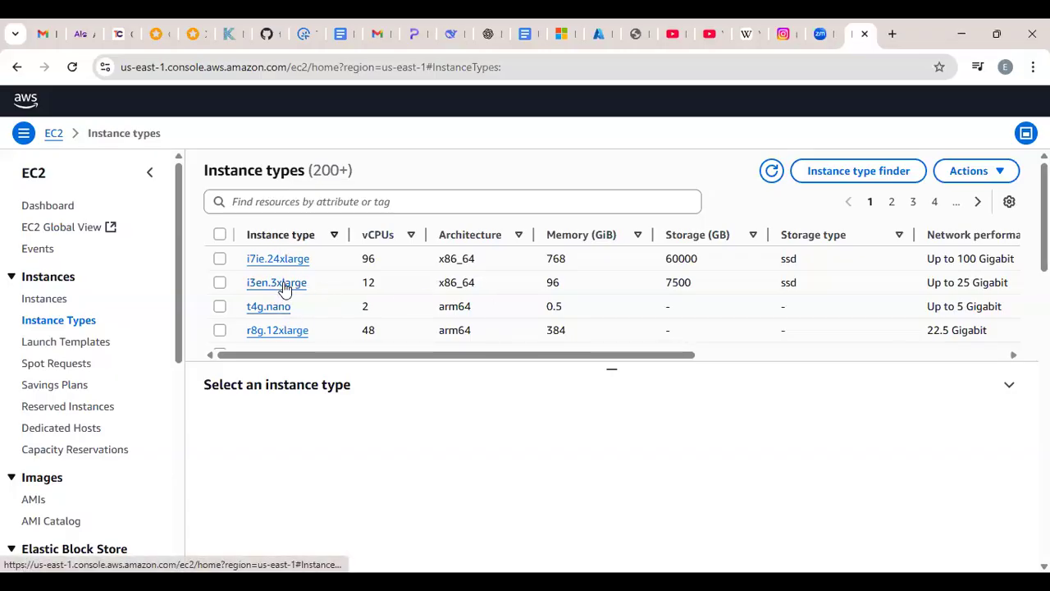
pyautogui.scroll(-1, 296, 310)
pyautogui.scroll(-2, 307, 300)
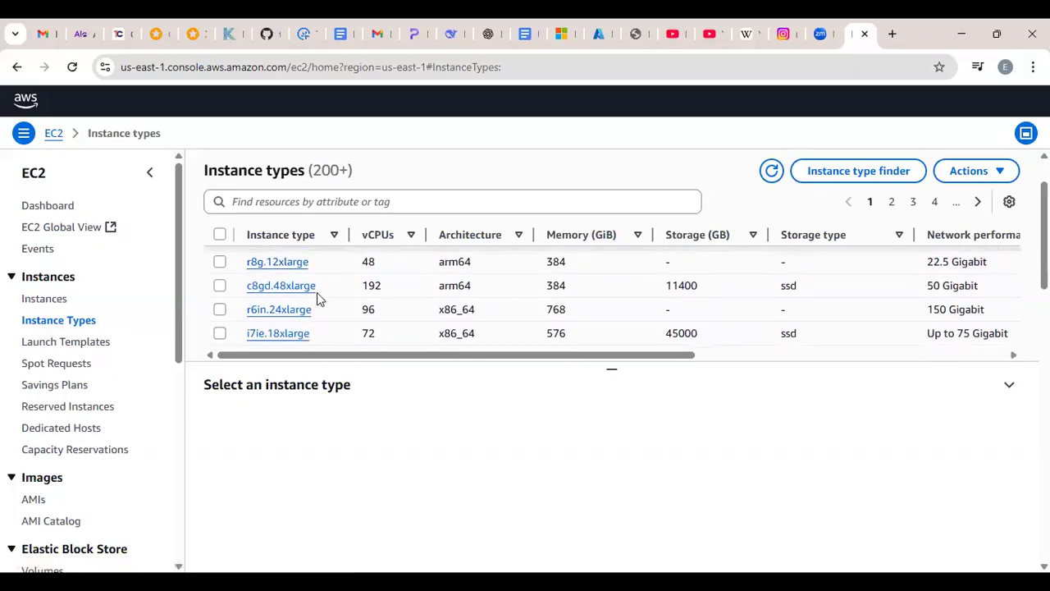
pyautogui.scroll(-3, 311, 326)
pyautogui.scroll(-2, 312, 327)
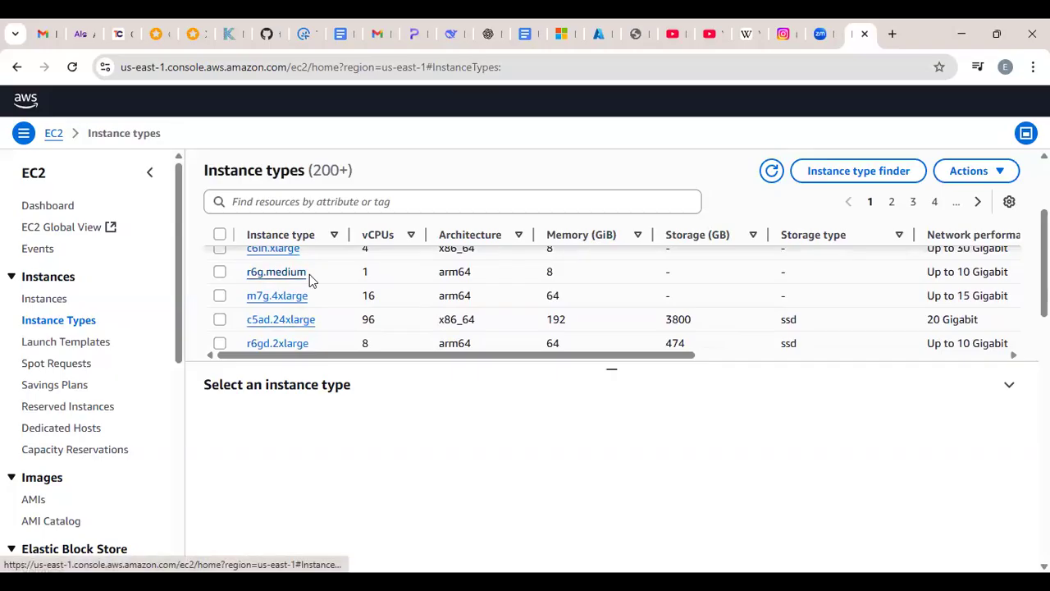
pyautogui.scroll(4, 328, 348)
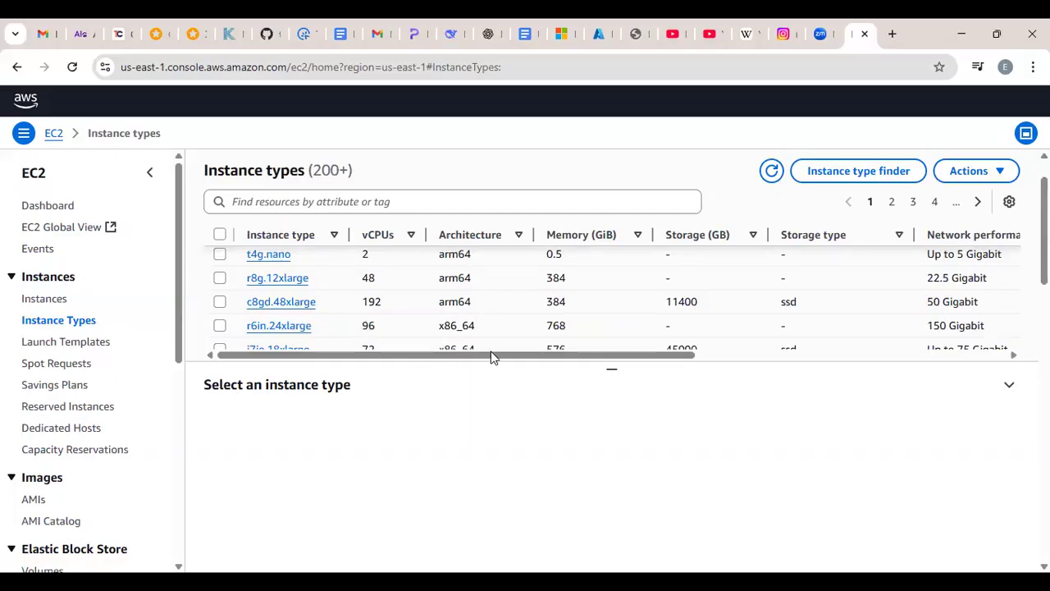
pyautogui.scroll(-8, 512, 330)
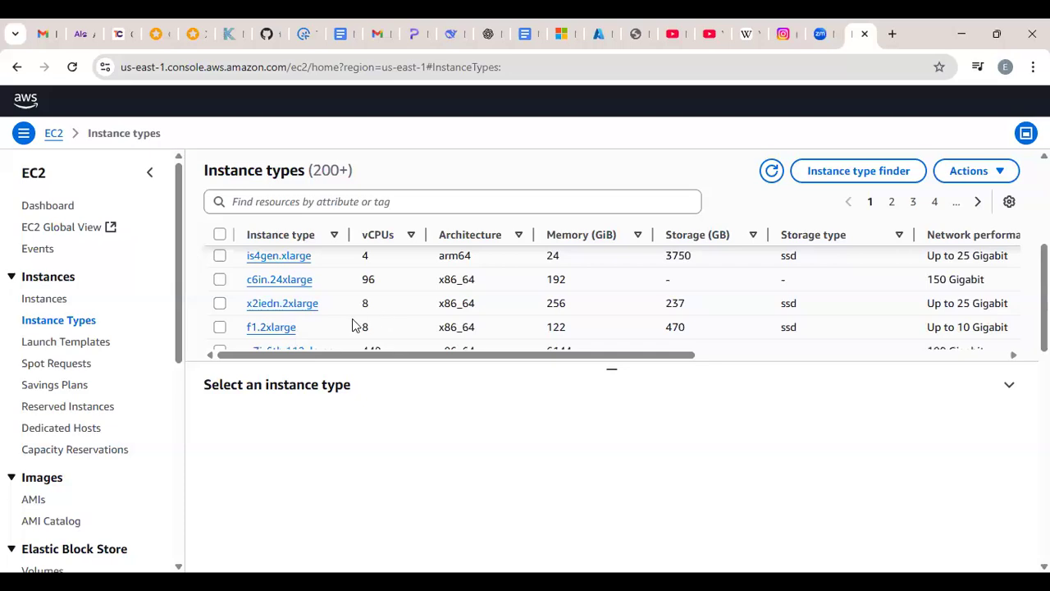
pyautogui.scroll(-3, 361, 322)
pyautogui.scroll(-1, 352, 324)
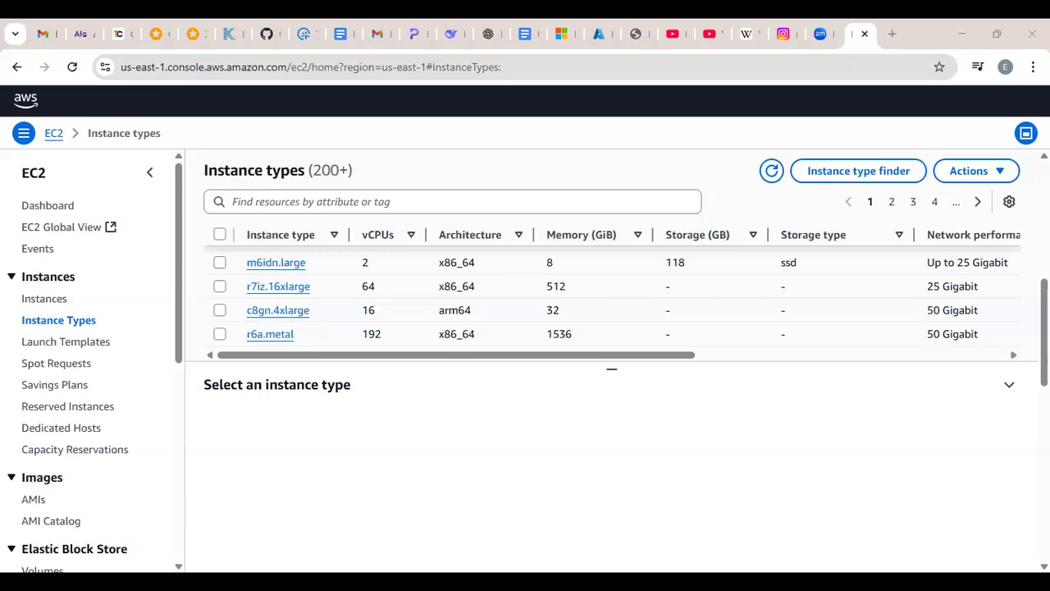
pyautogui.click(614, 369)
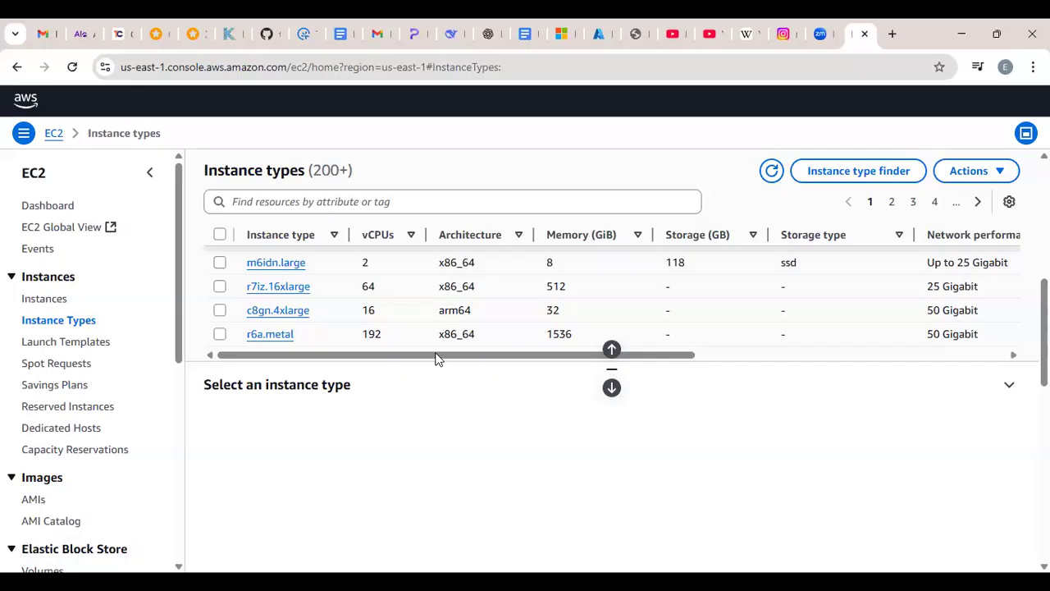
# View the Launch Templates list and the Spot Requests page.
pyautogui.click(130, 343)
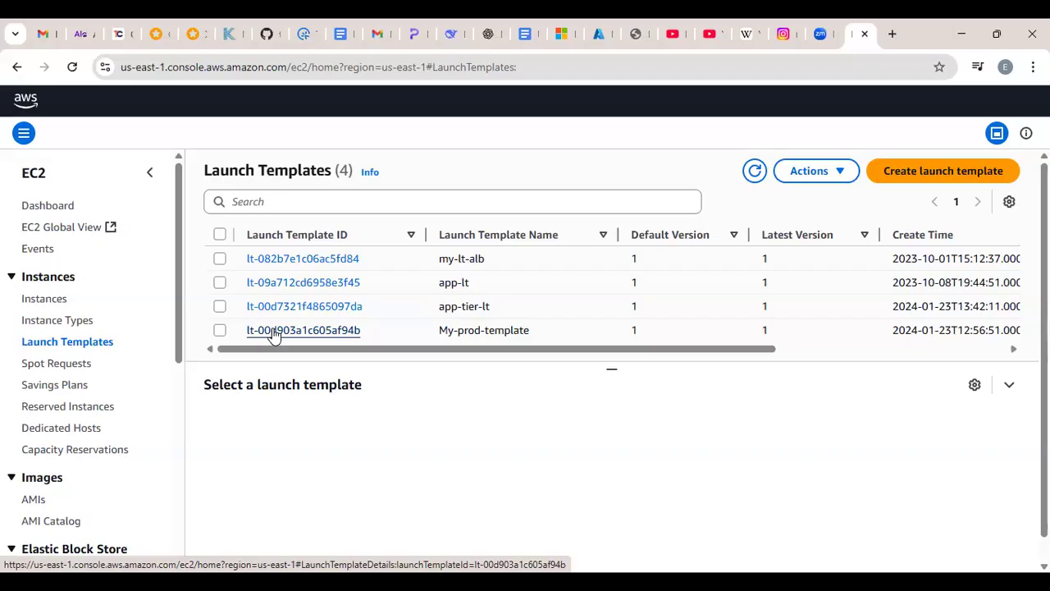
pyautogui.click(44, 364)
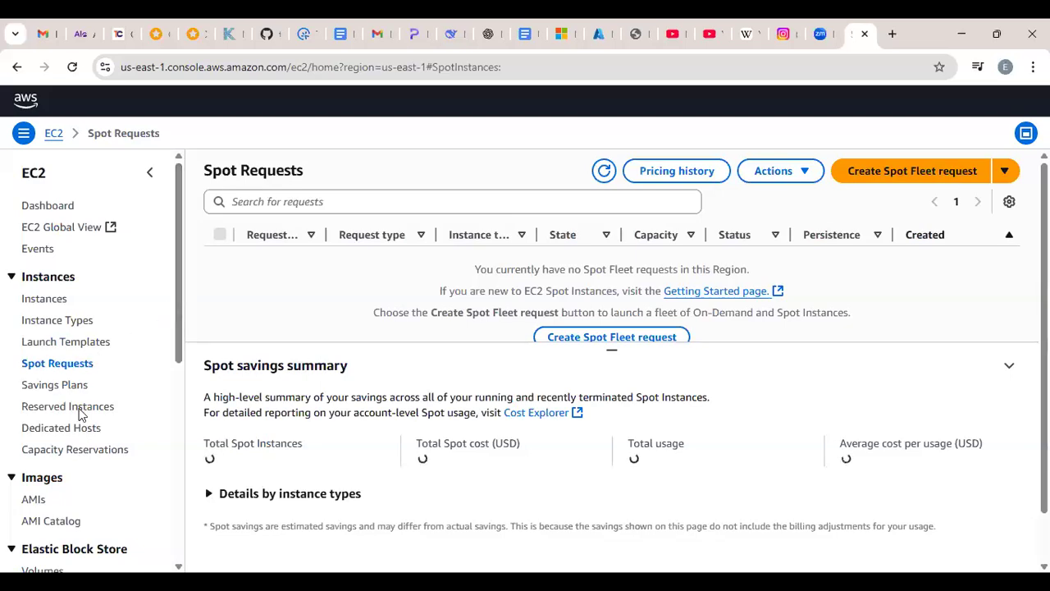
# View the Savings Plans page and the Reserved Instances page.
pyautogui.scroll(-2, 74, 426)
pyautogui.click(75, 311)
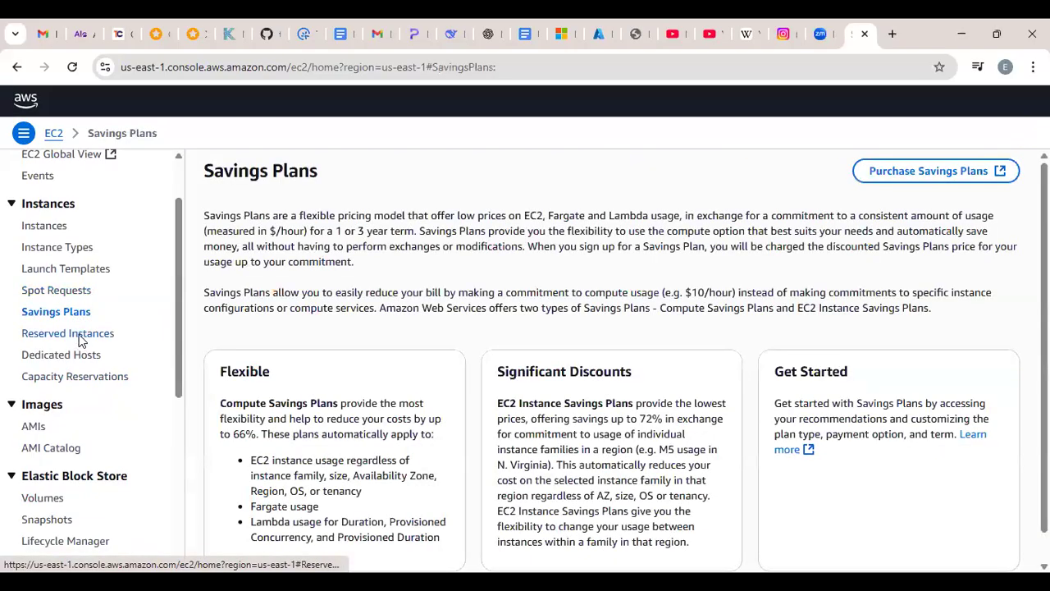
pyautogui.click(79, 336)
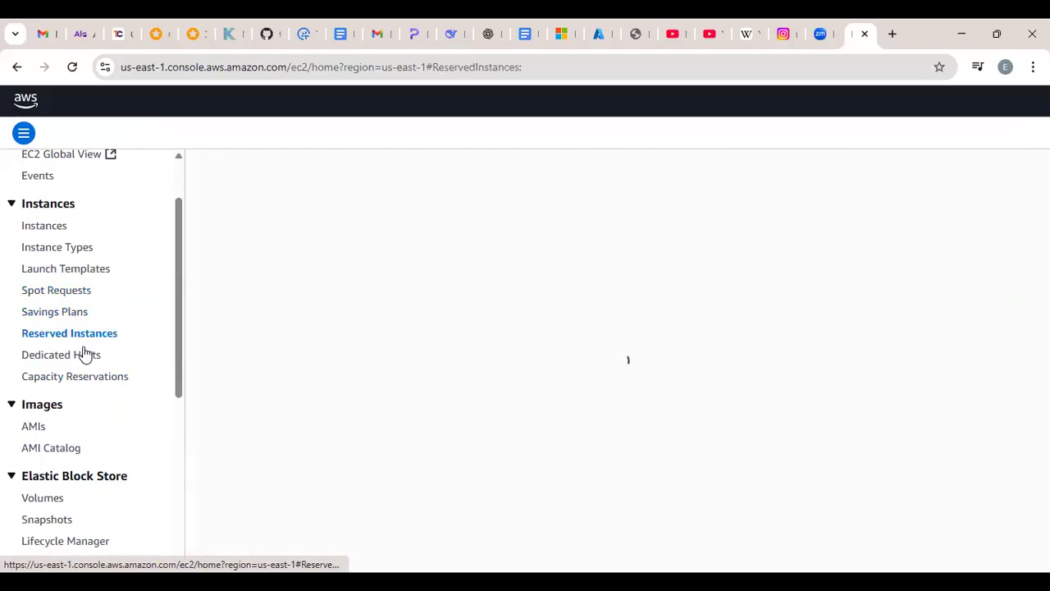
pyautogui.click(86, 359)
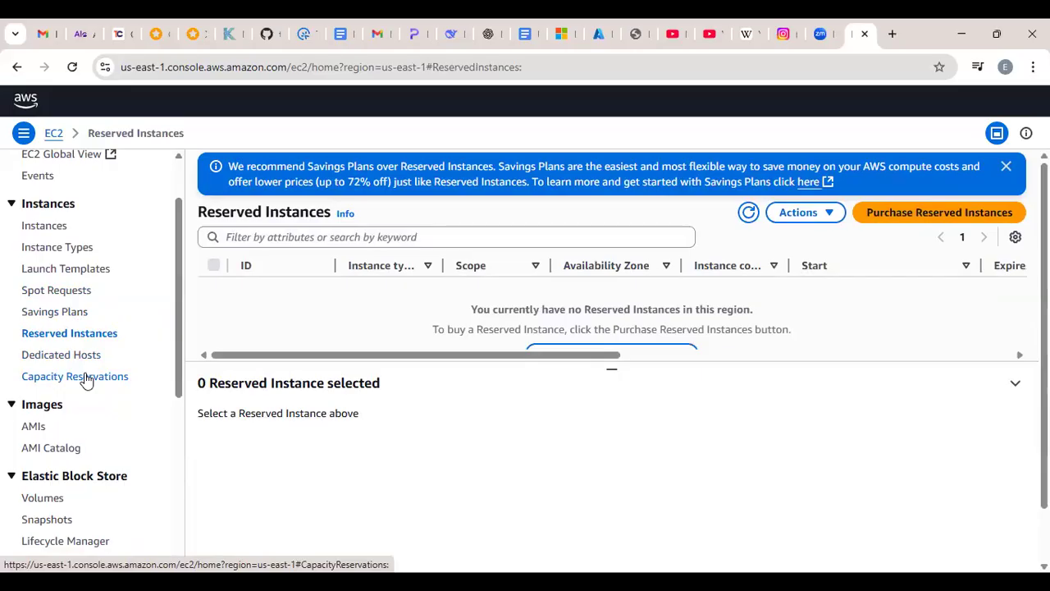
# View the list of owned AMIs and open the AMI Catalog.
pyautogui.click(34, 431)
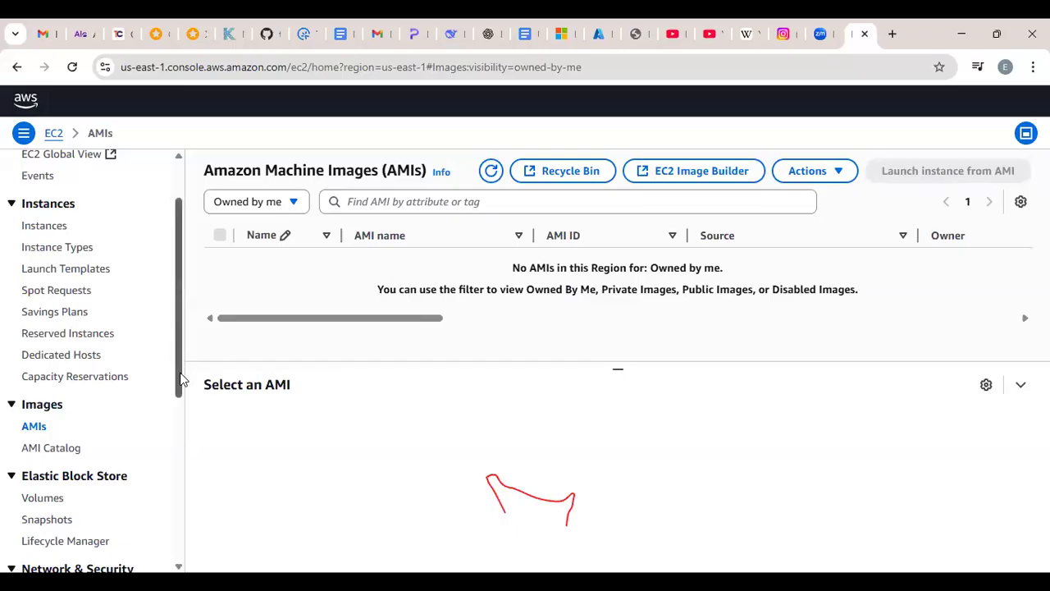
pyautogui.scroll(-2, 179, 384)
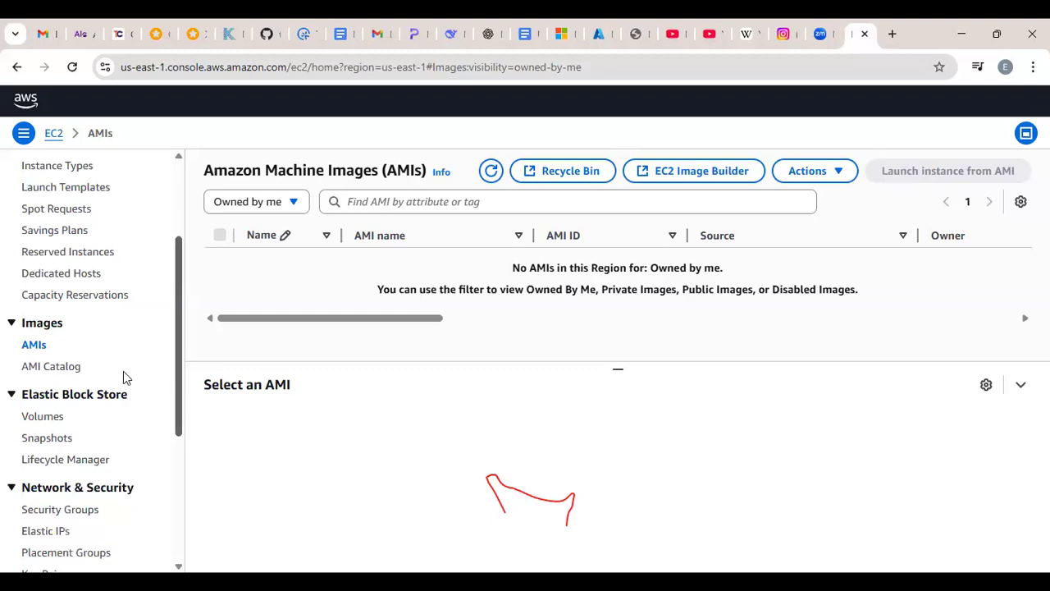
pyautogui.click(61, 374)
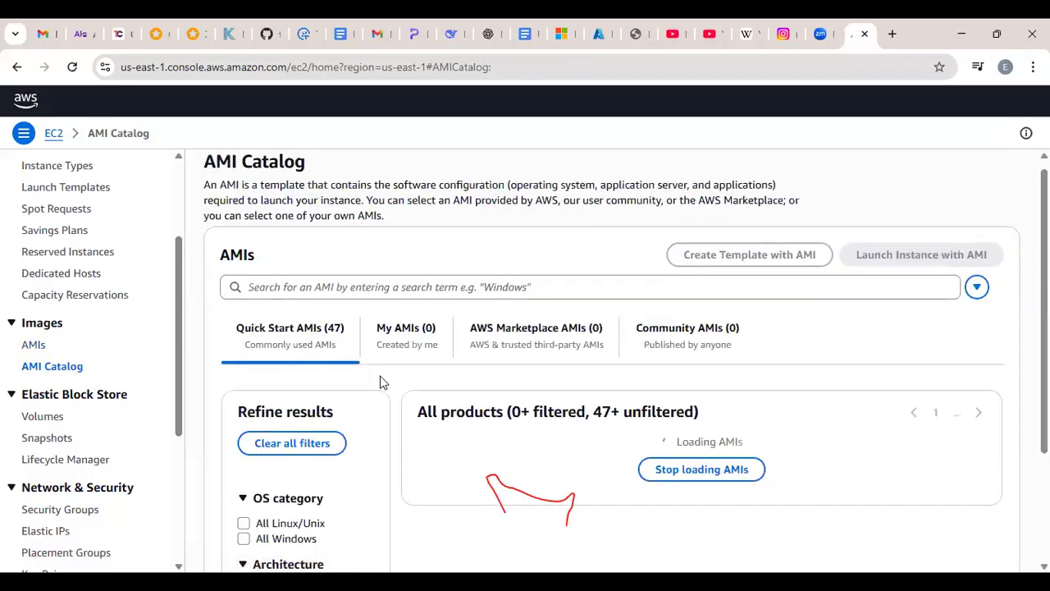
# Examine the Quick Start AMIs in the catalog, comparing their operating systems, architectures and free tier eligibility.
pyautogui.scroll(-1, 380, 382)
pyautogui.scroll(-1, 386, 381)
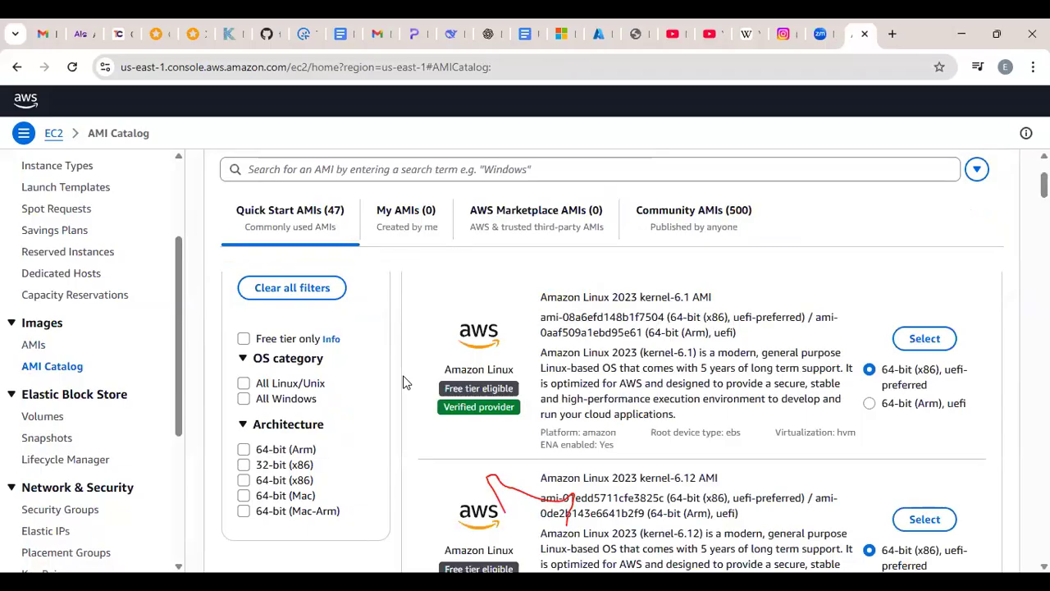
pyautogui.scroll(-1, 403, 383)
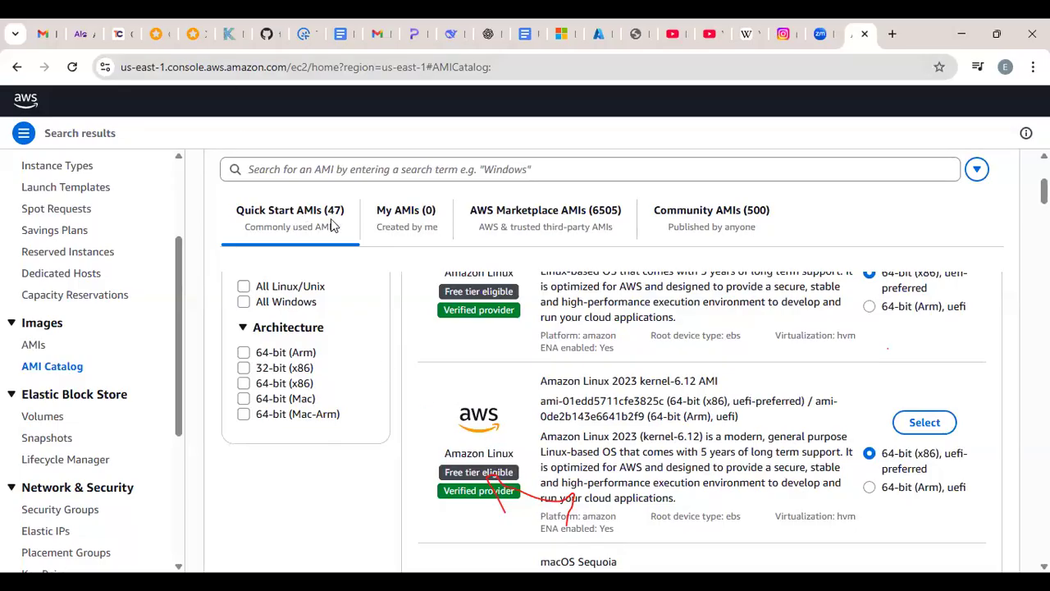
pyautogui.scroll(5, 457, 370)
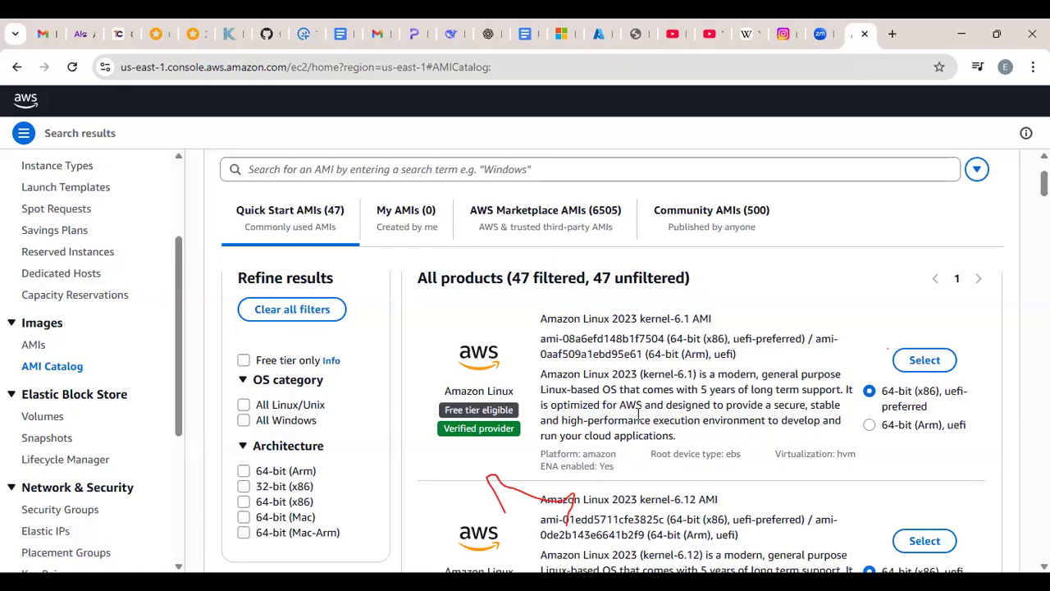
pyautogui.scroll(-5, 638, 412)
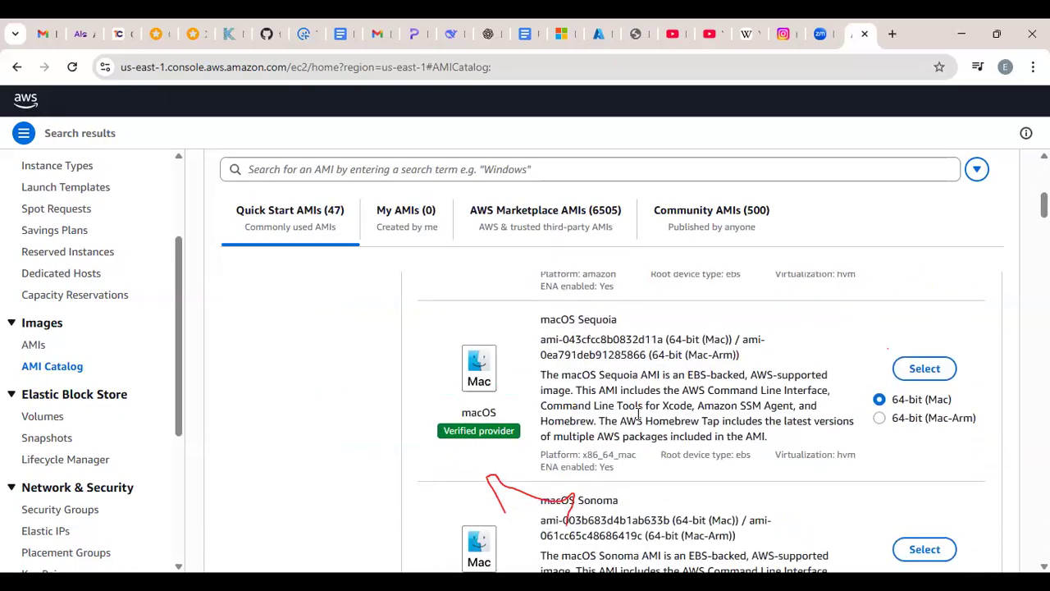
pyautogui.scroll(-1, 638, 413)
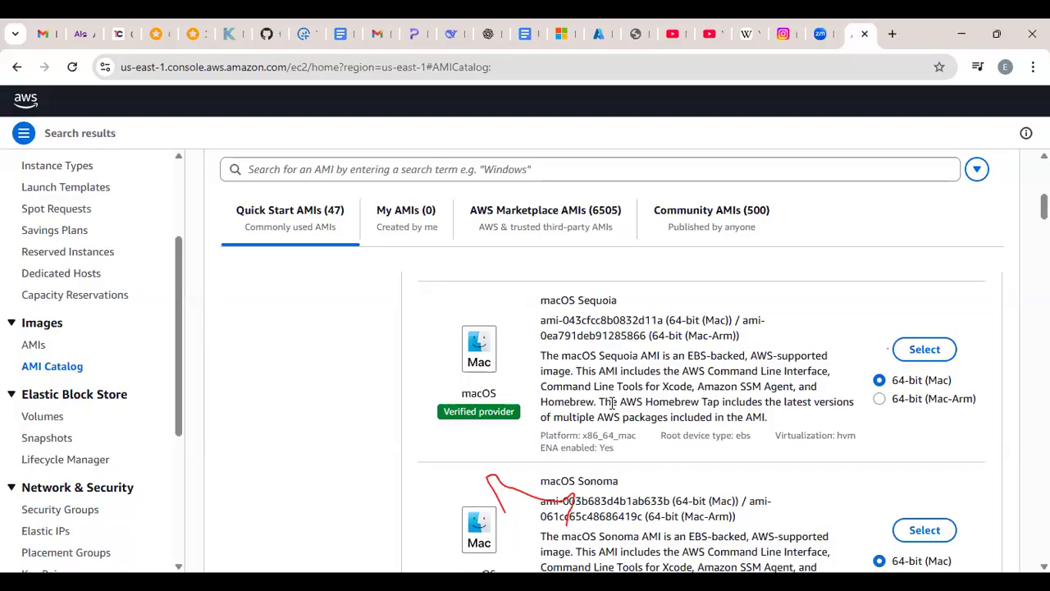
pyautogui.scroll(-1, 611, 402)
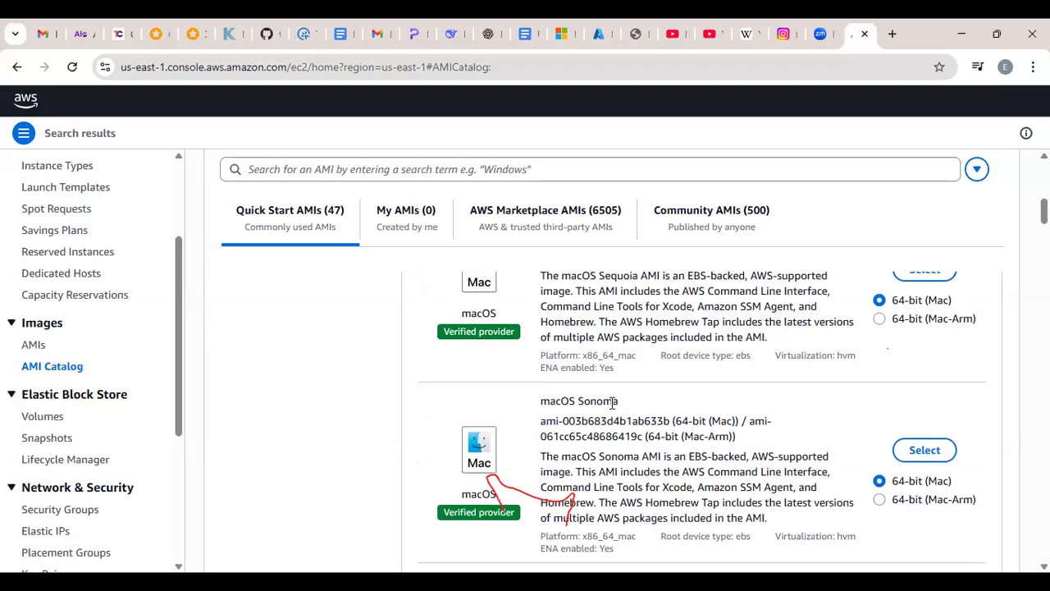
pyautogui.scroll(1, 611, 398)
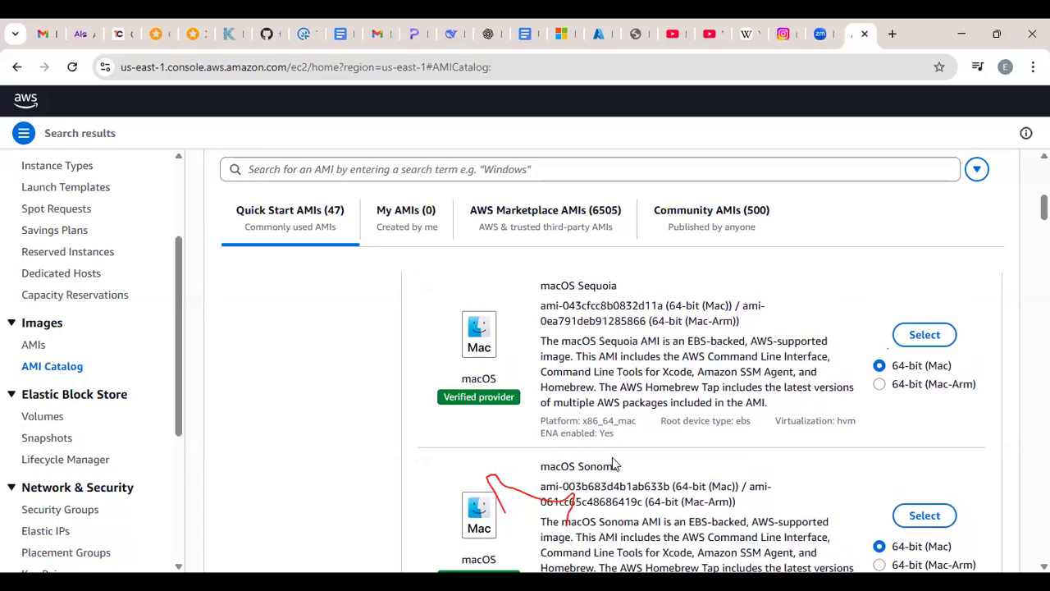
pyautogui.scroll(-1, 613, 459)
pyautogui.scroll(-1, 613, 459)
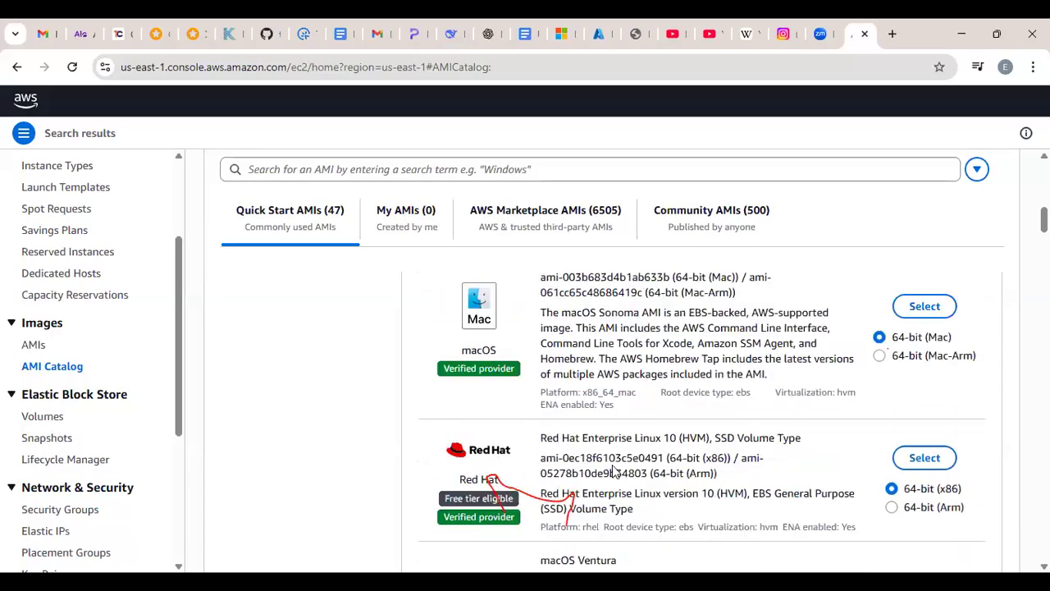
# Examine the remaining Quick Start AMIs, comparing the Red Hat, macOS, SUSE, Ubuntu, Windows and Deep Learning images.
pyautogui.scroll(-1, 613, 463)
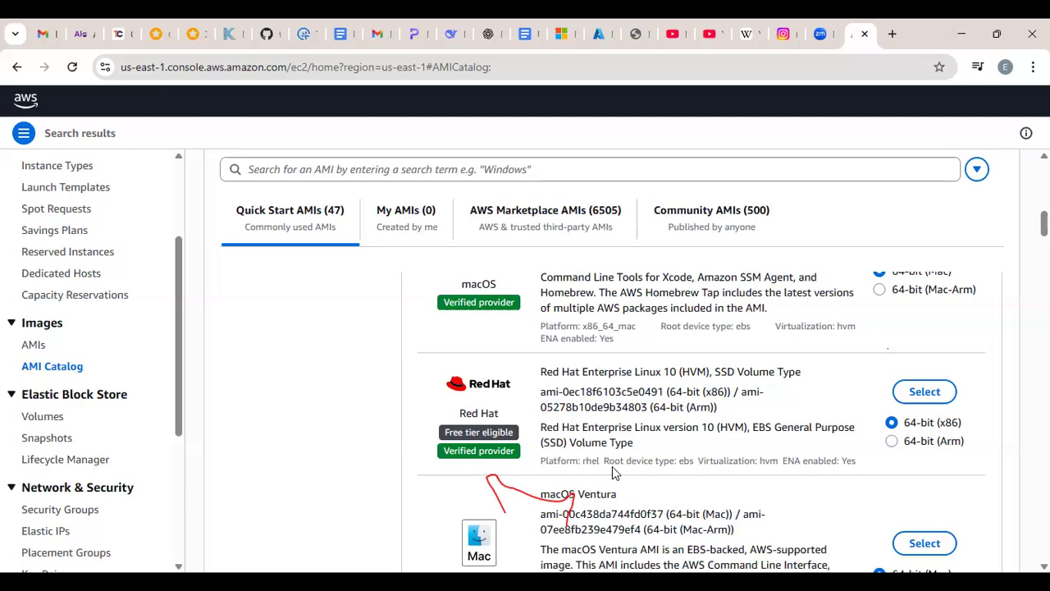
pyautogui.scroll(-1, 612, 473)
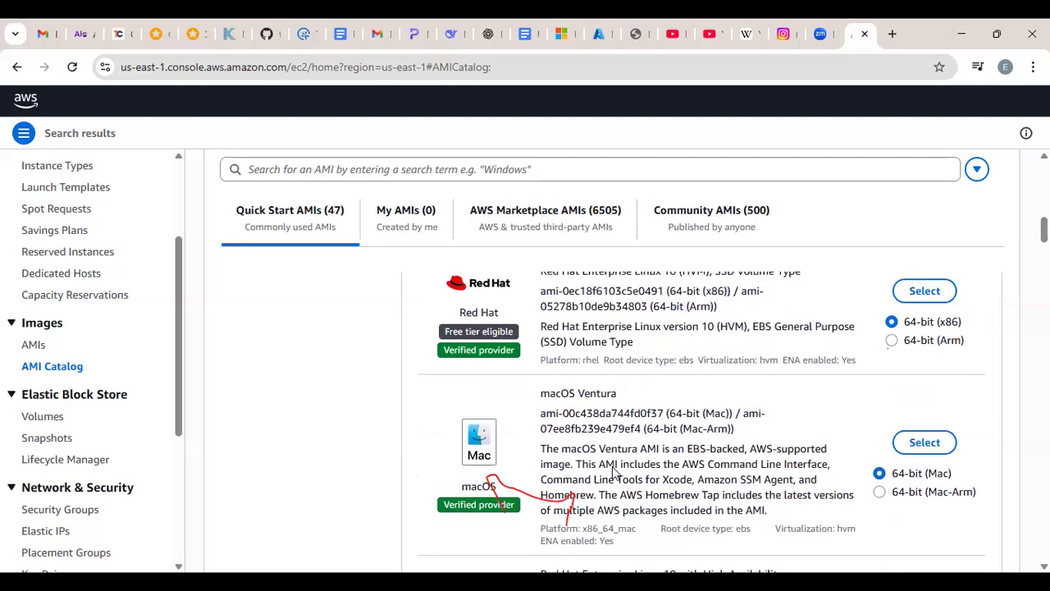
pyautogui.scroll(-1, 613, 467)
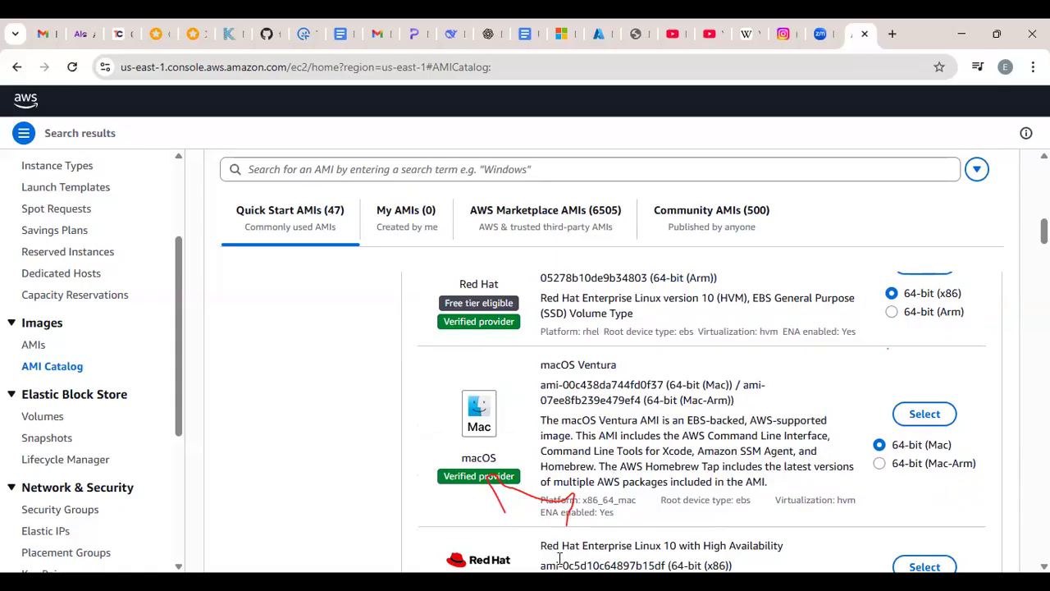
pyautogui.scroll(-2, 611, 459)
pyautogui.scroll(-2, 601, 440)
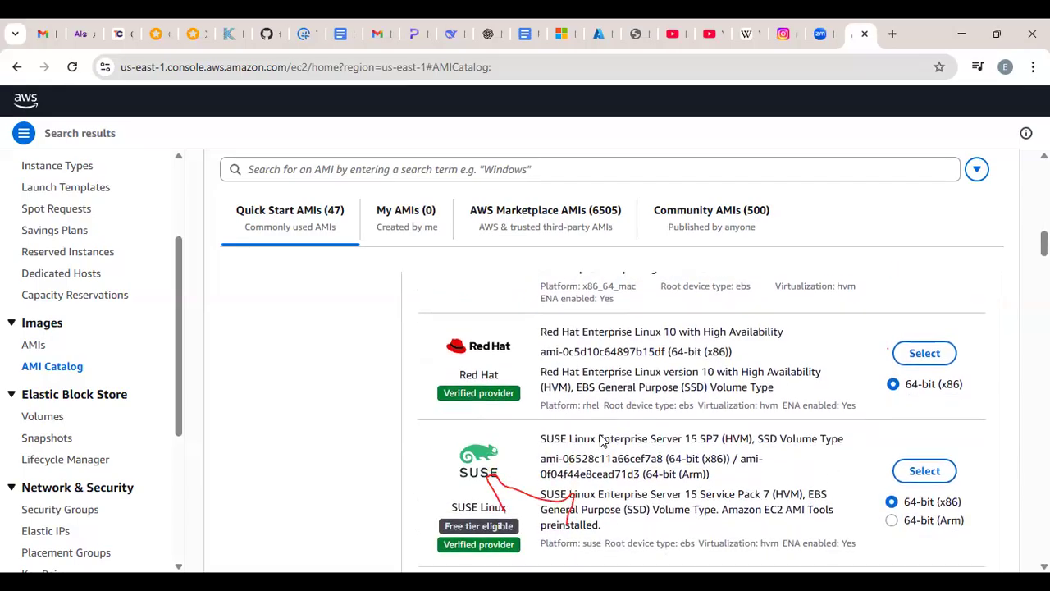
pyautogui.scroll(-1, 603, 378)
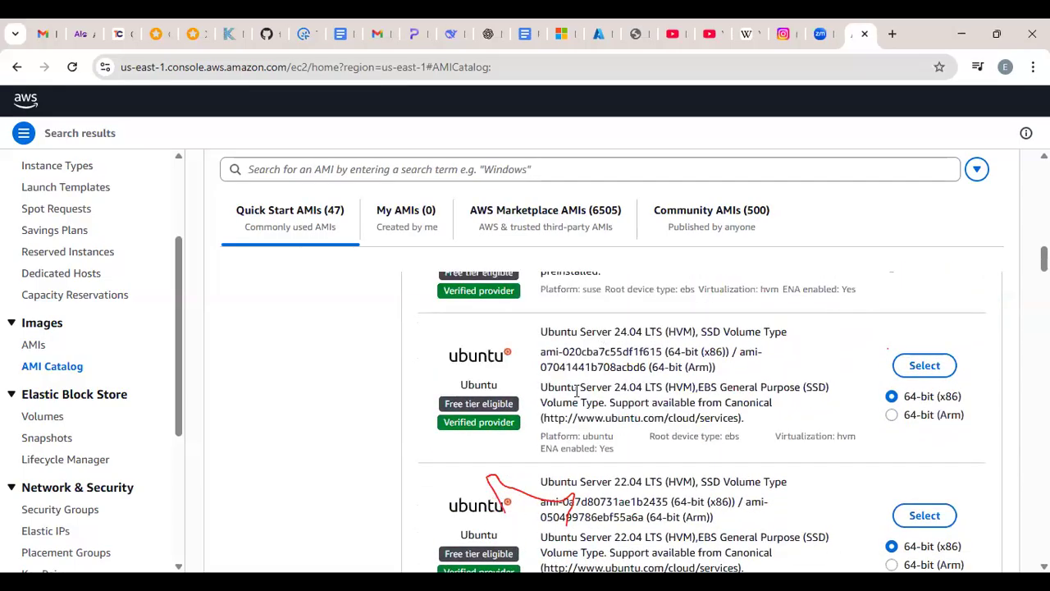
pyautogui.scroll(-1, 566, 400)
pyautogui.scroll(-2, 564, 401)
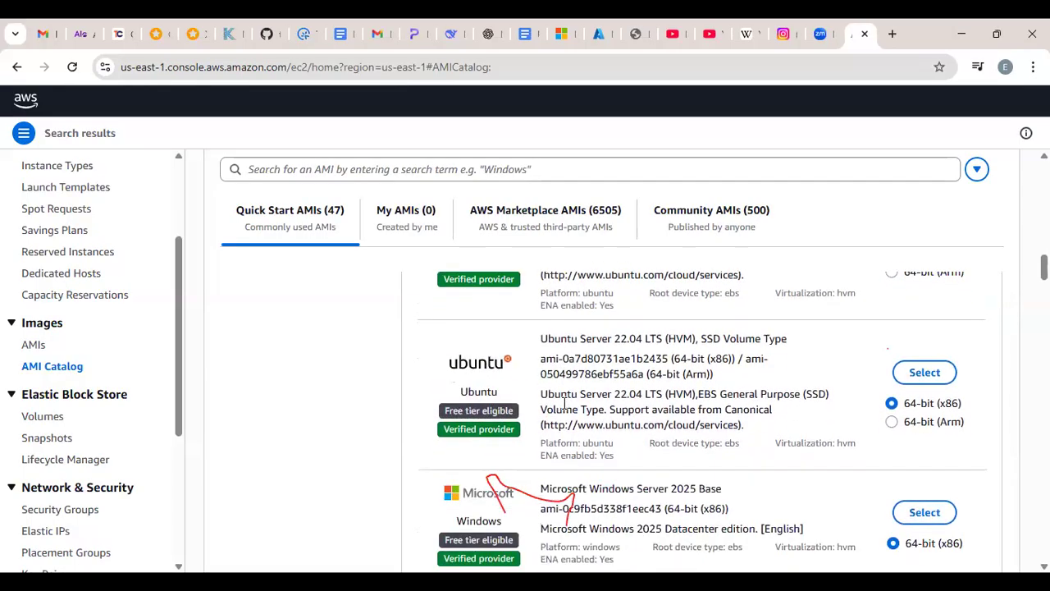
pyautogui.scroll(1, 564, 401)
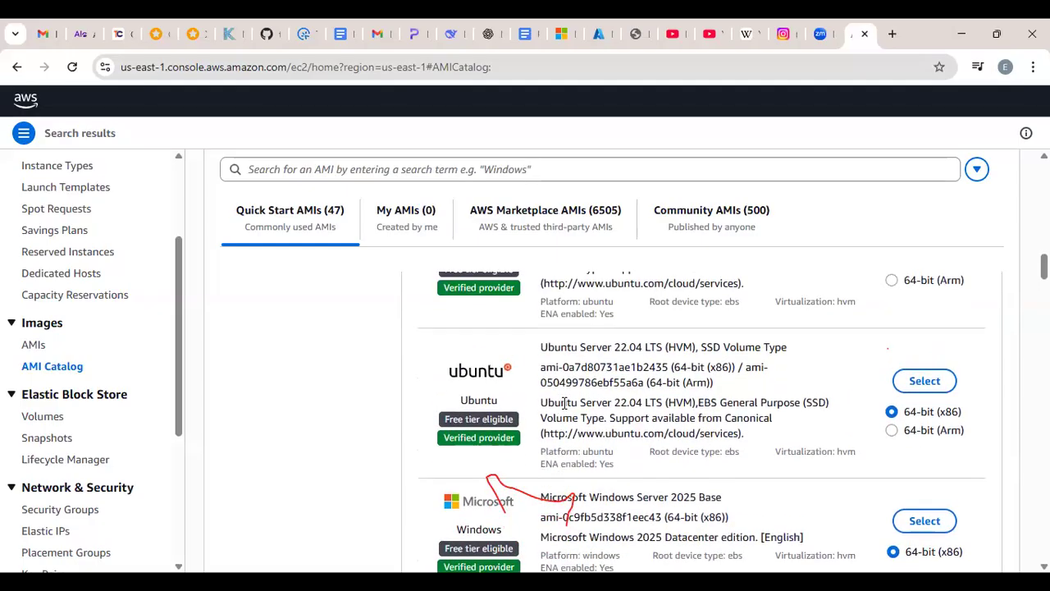
pyautogui.scroll(1, 564, 402)
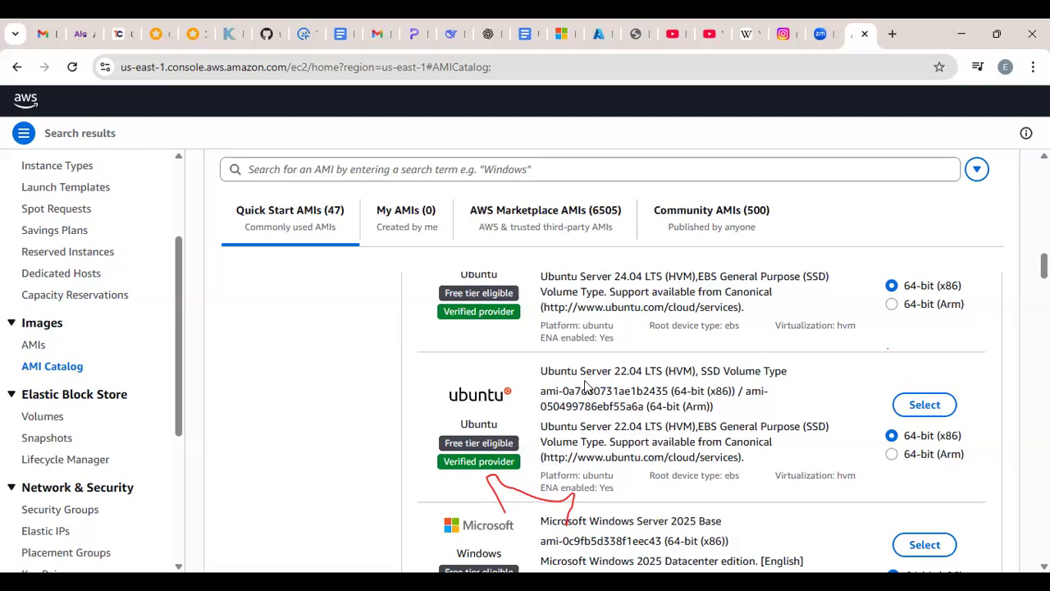
pyautogui.scroll(-3, 685, 503)
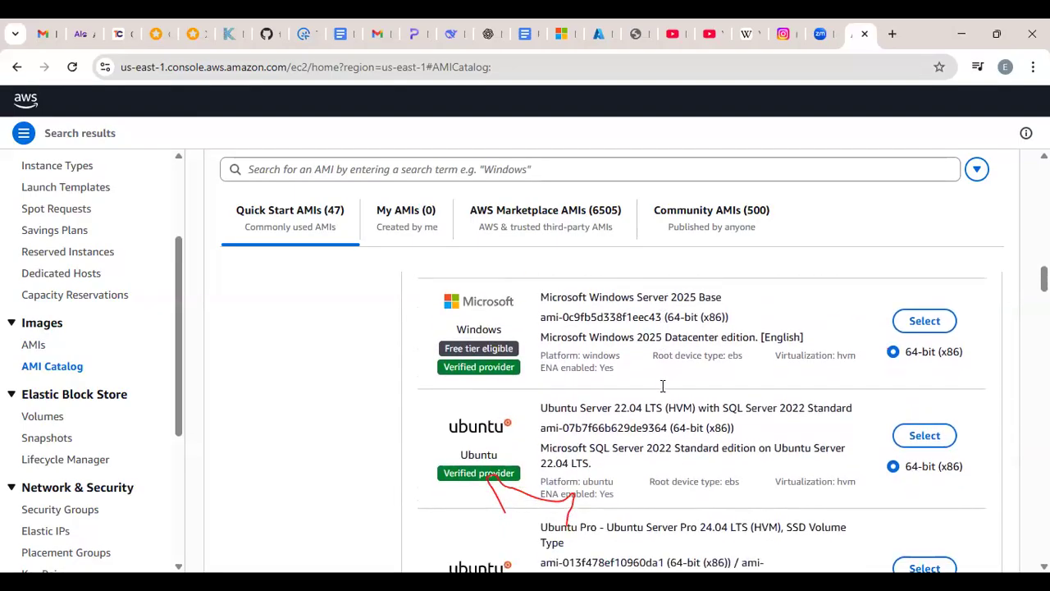
pyautogui.scroll(-2, 661, 387)
pyautogui.scroll(-1, 661, 392)
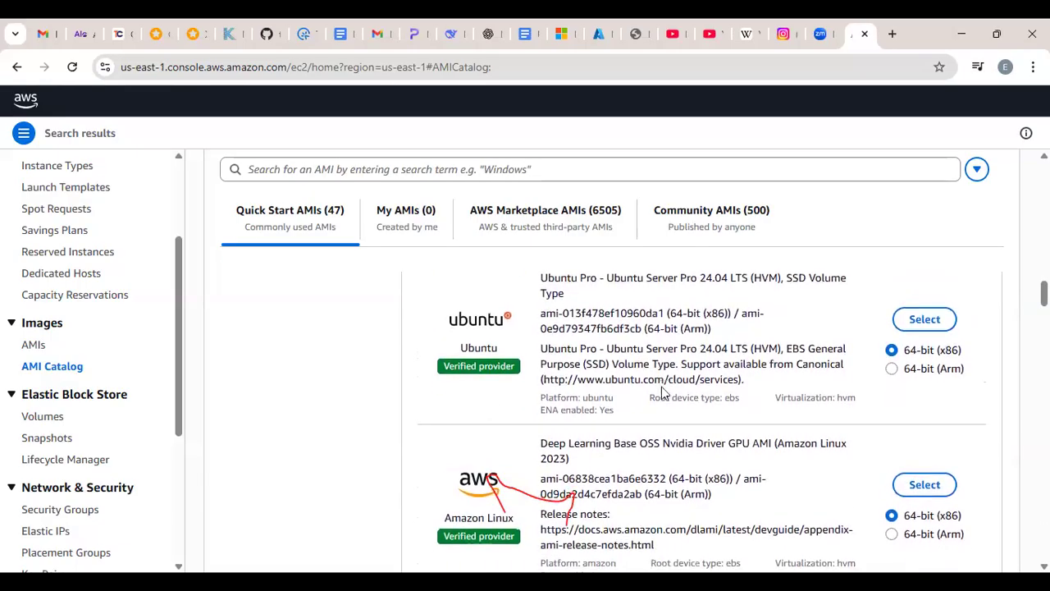
pyautogui.scroll(-2, 662, 389)
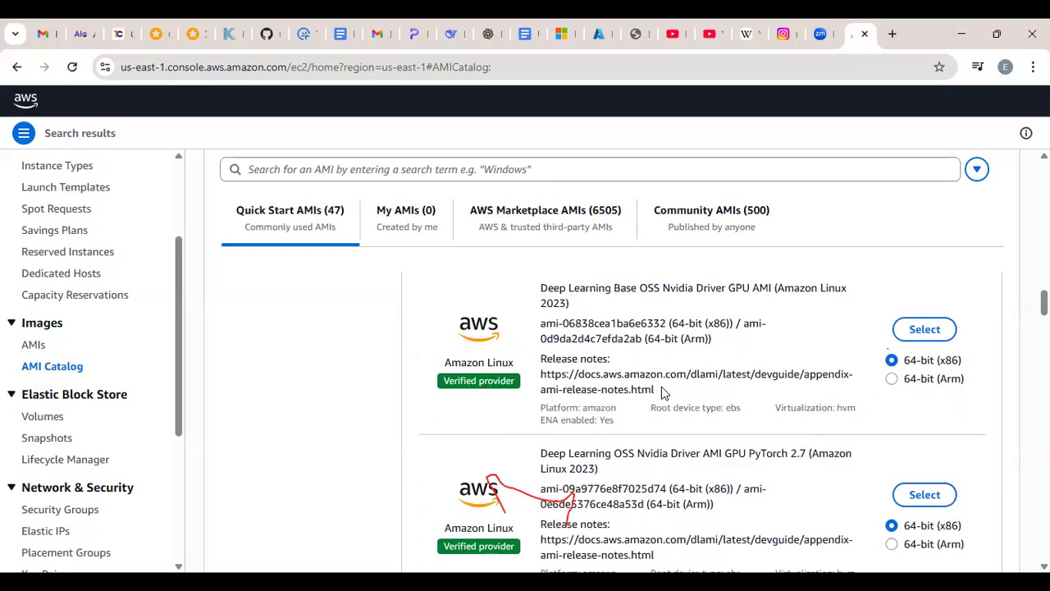
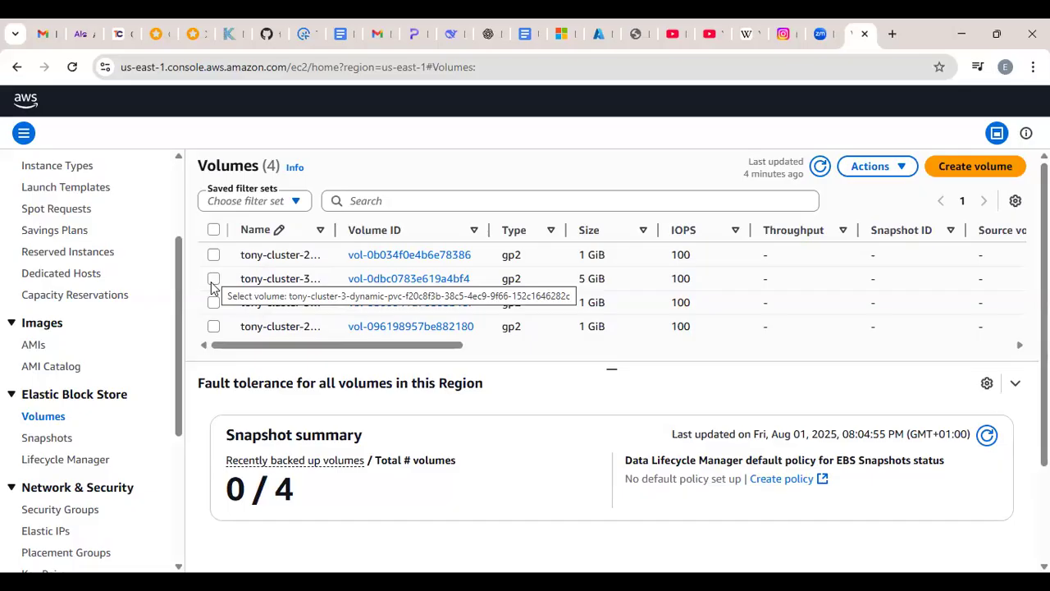
# View the EBS Snapshots list and the Data Lifecycle Manager page.
pyautogui.click(68, 442)
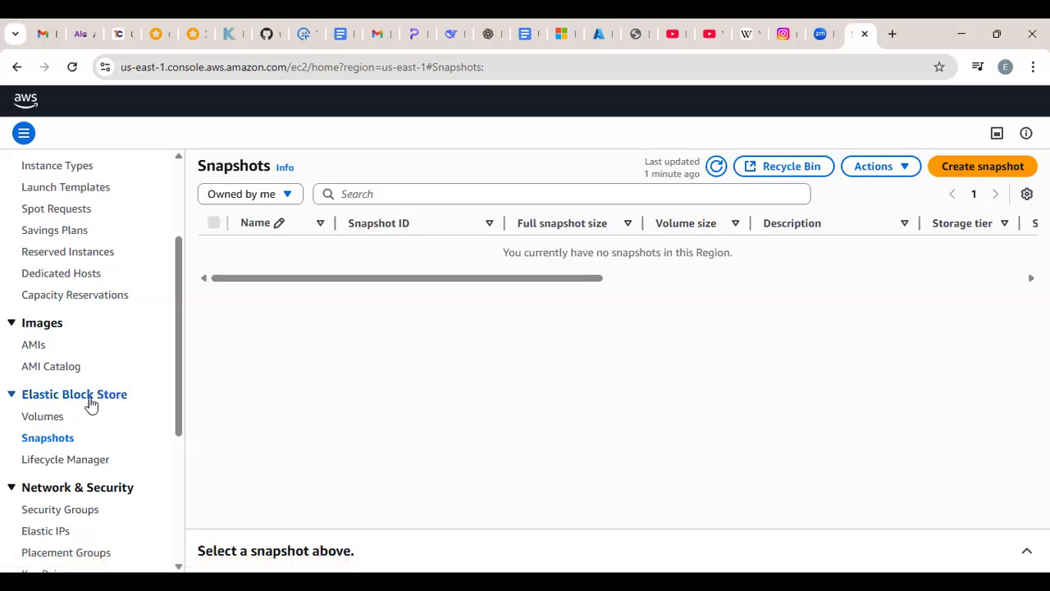
pyautogui.scroll(-1, 90, 423)
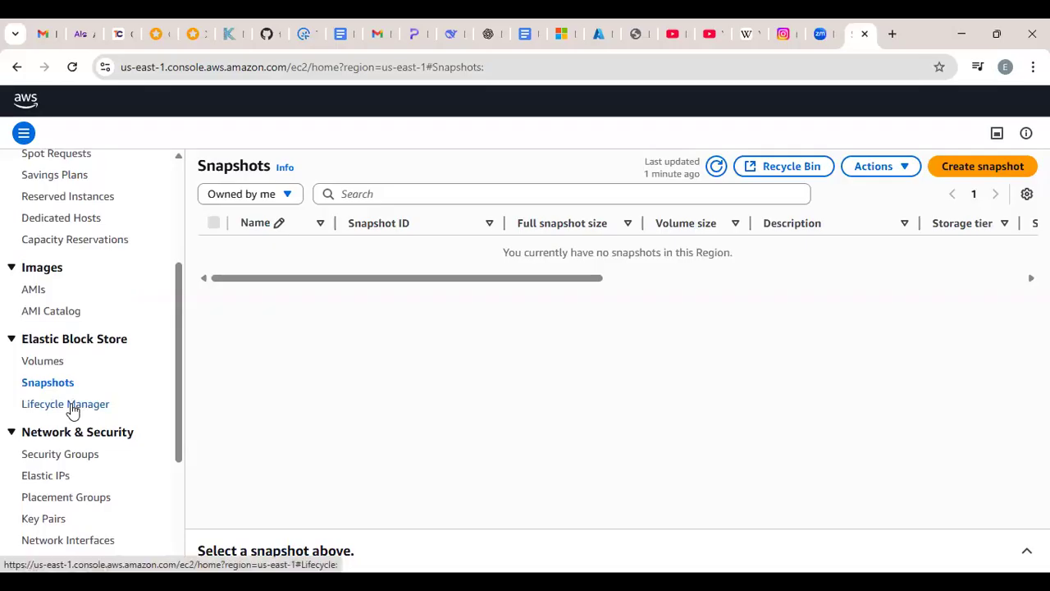
pyautogui.click(66, 404)
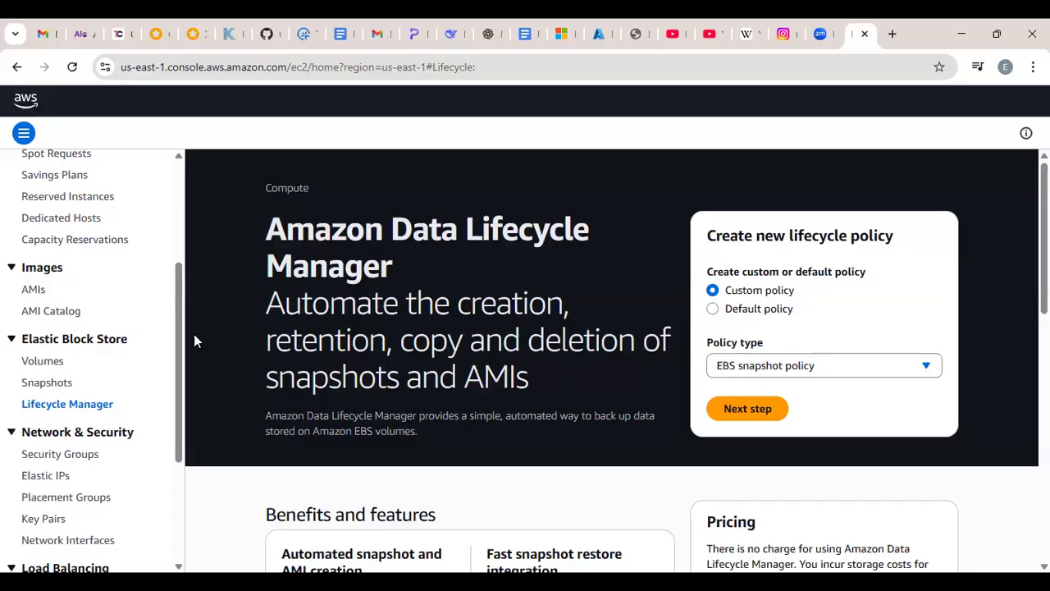
# View the Security Groups list and the Elastic IP addresses page.
pyautogui.scroll(-1, 176, 388)
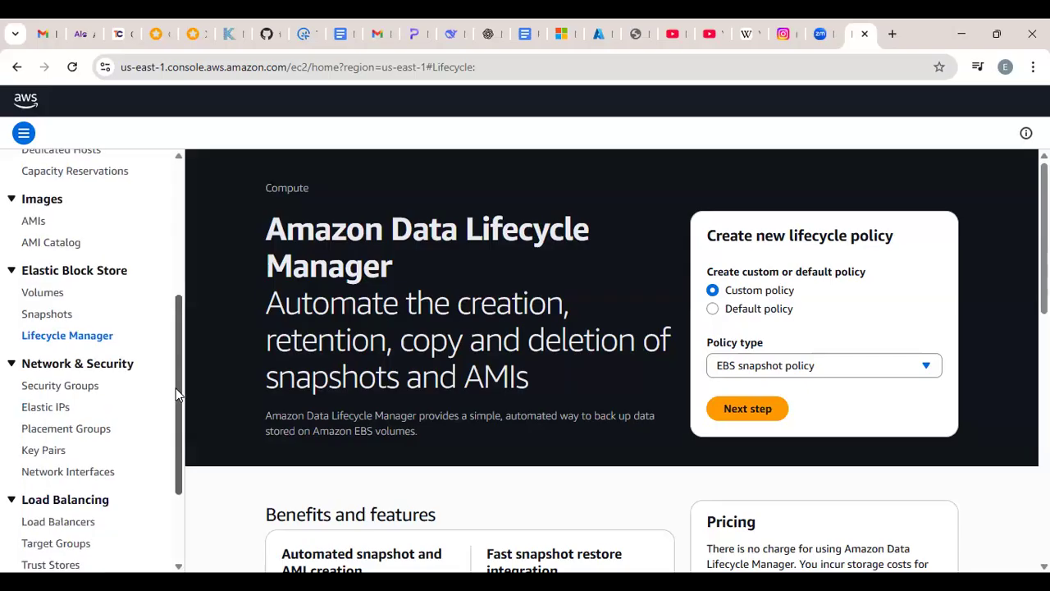
pyautogui.scroll(-1, 179, 428)
pyautogui.scroll(-1, 123, 361)
pyautogui.click(73, 305)
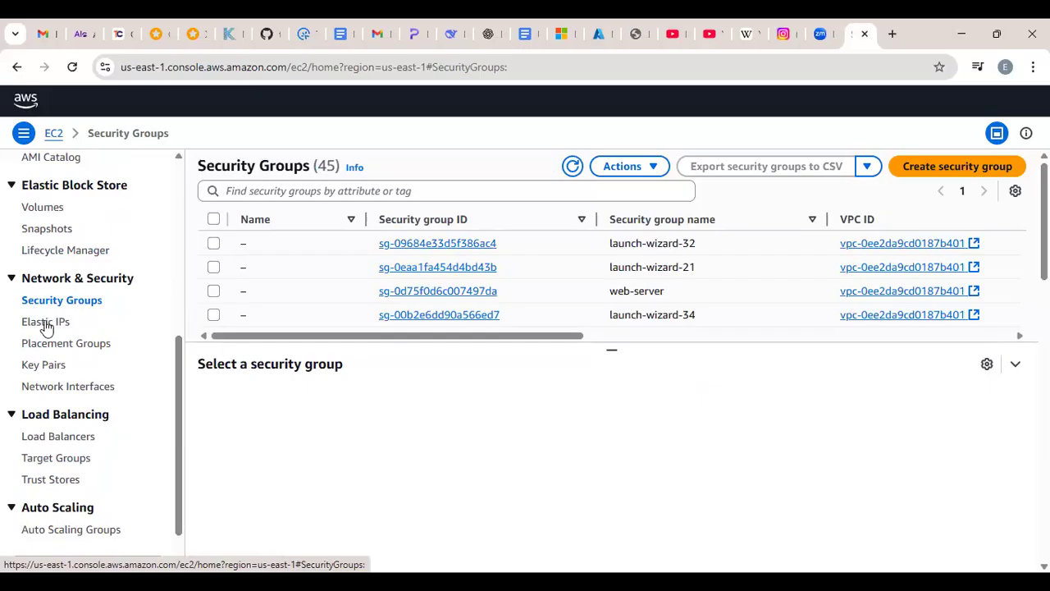
pyautogui.click(46, 325)
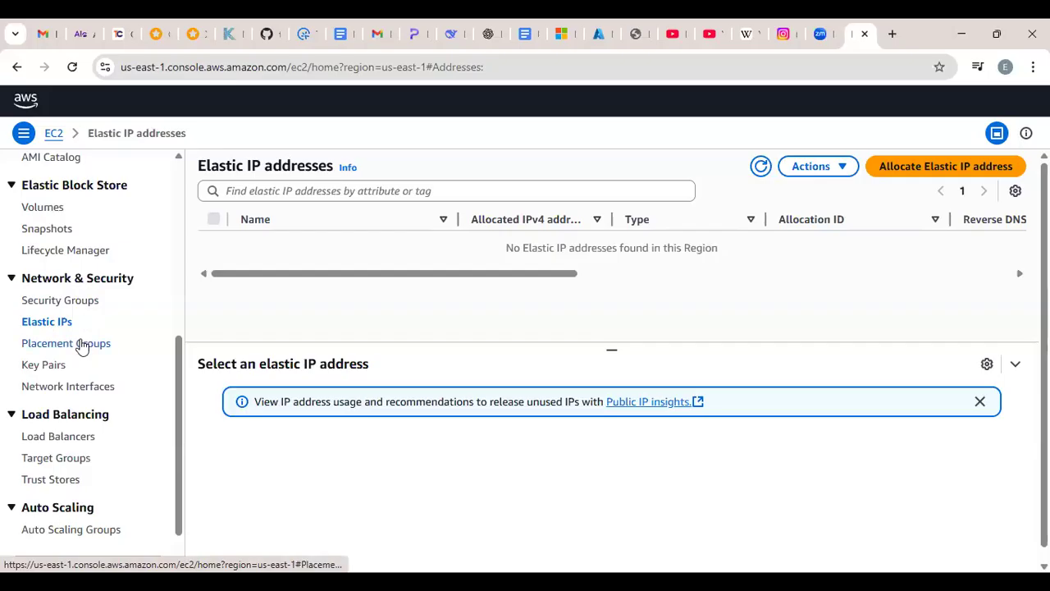
# View the Placement Groups page and the list of key pairs.
pyautogui.click(82, 344)
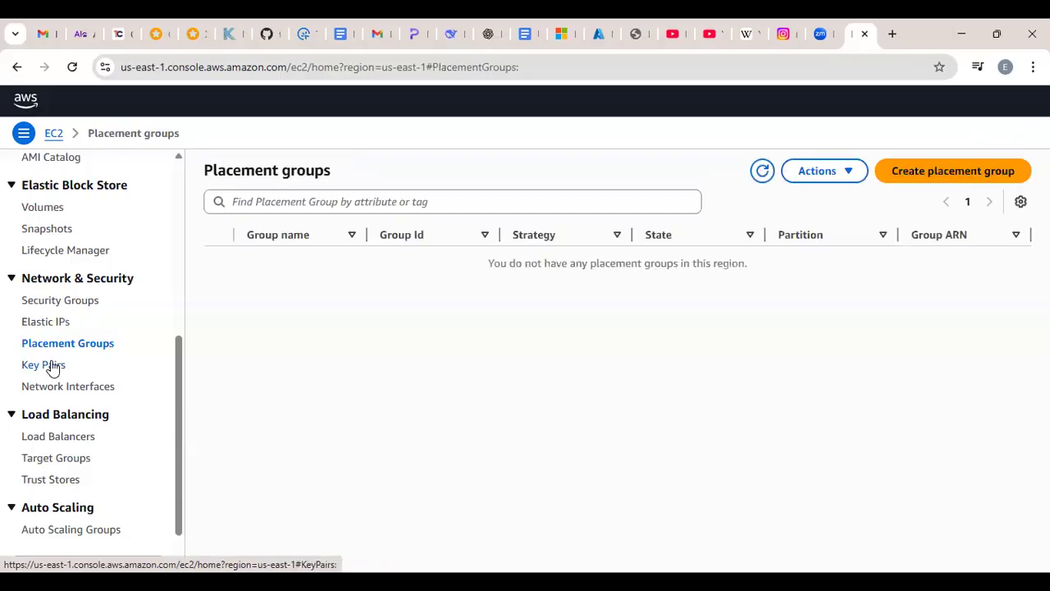
pyautogui.click(51, 367)
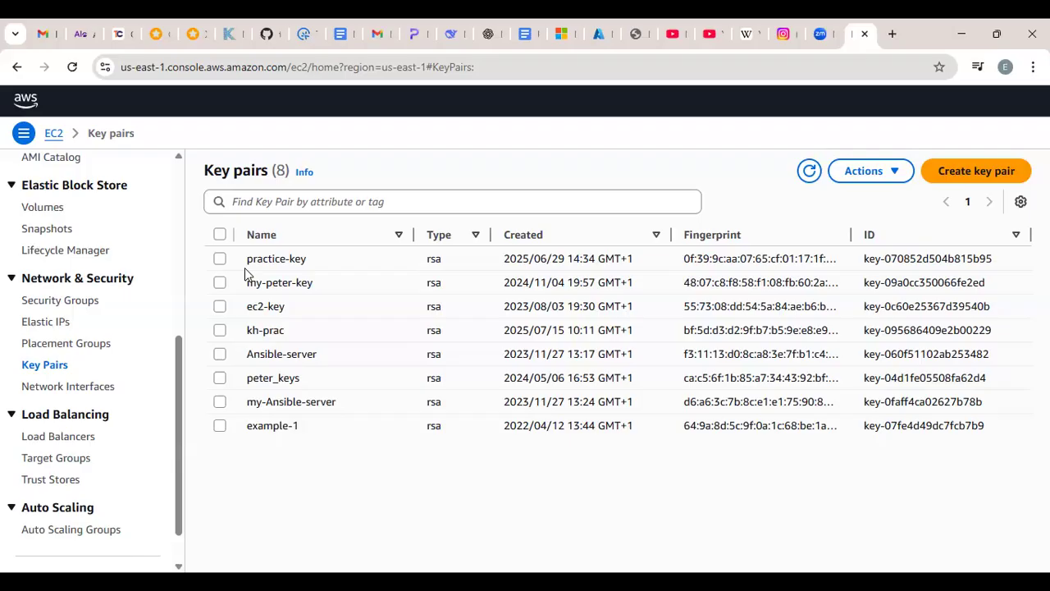
# View the Network Interfaces page and the Load Balancers page.
pyautogui.click(87, 392)
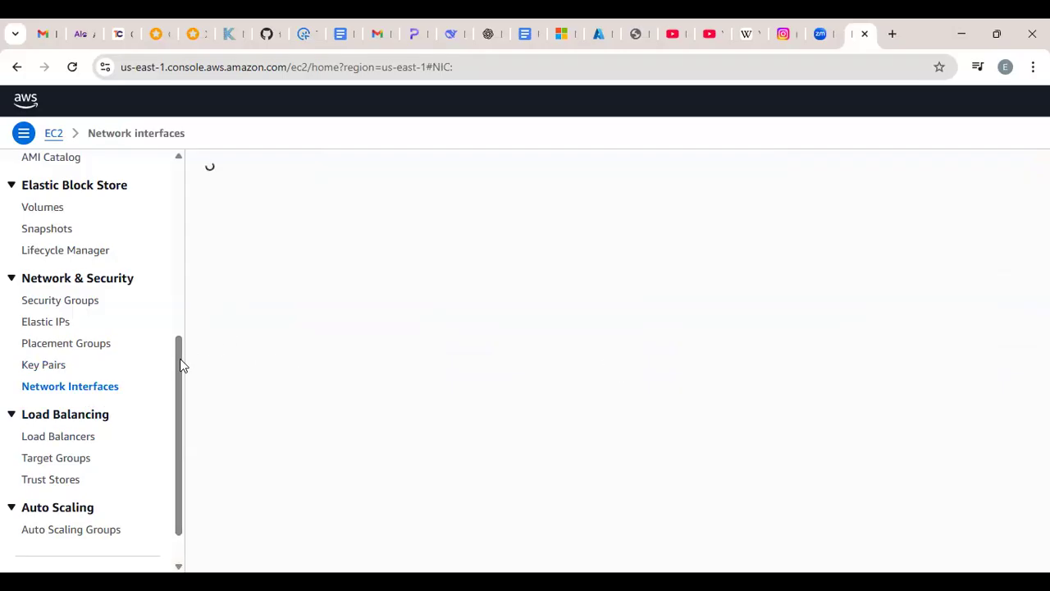
pyautogui.scroll(1, 180, 382)
pyautogui.scroll(-2, 143, 335)
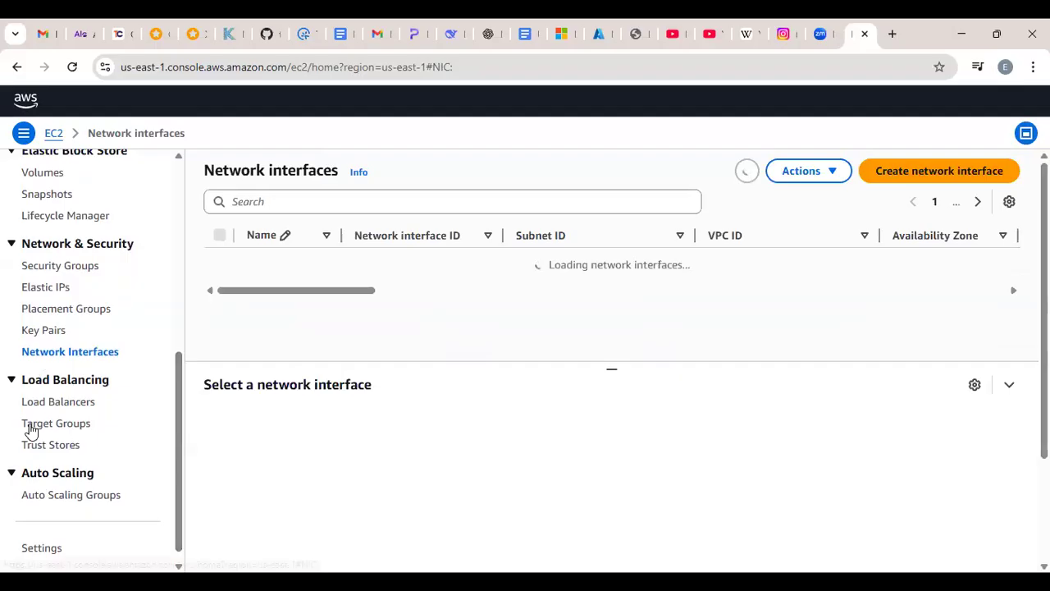
pyautogui.click(79, 410)
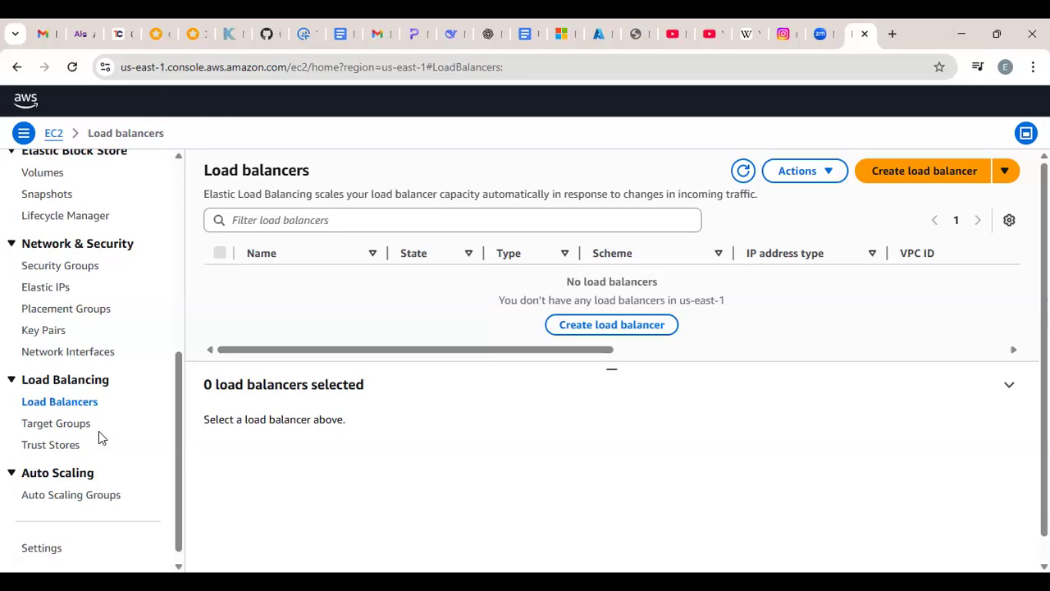
# View the Target Groups list and the Auto Scaling Groups page.
pyautogui.click(52, 425)
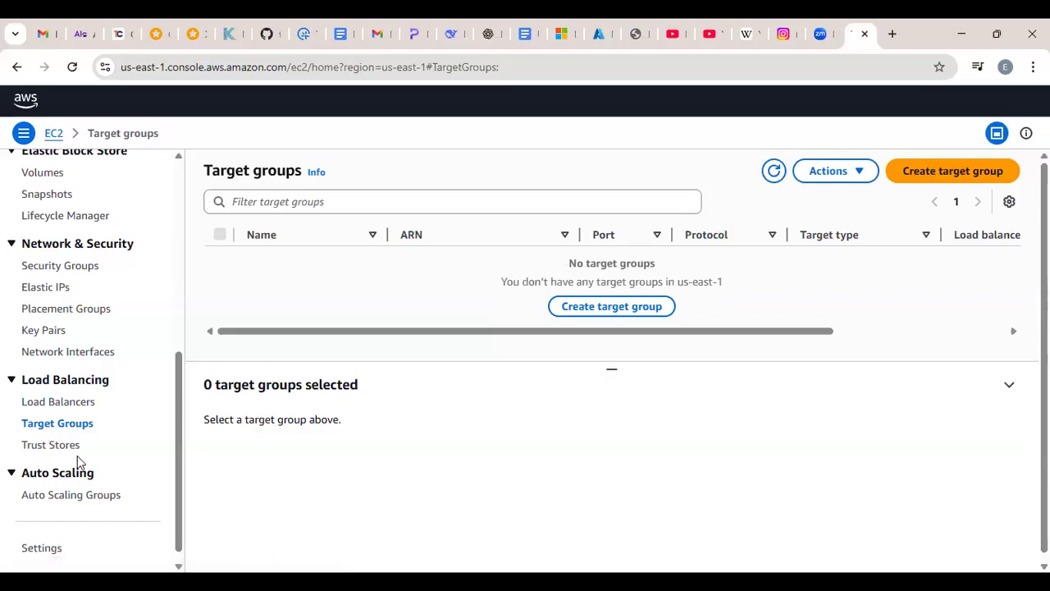
pyautogui.scroll(-1, 77, 461)
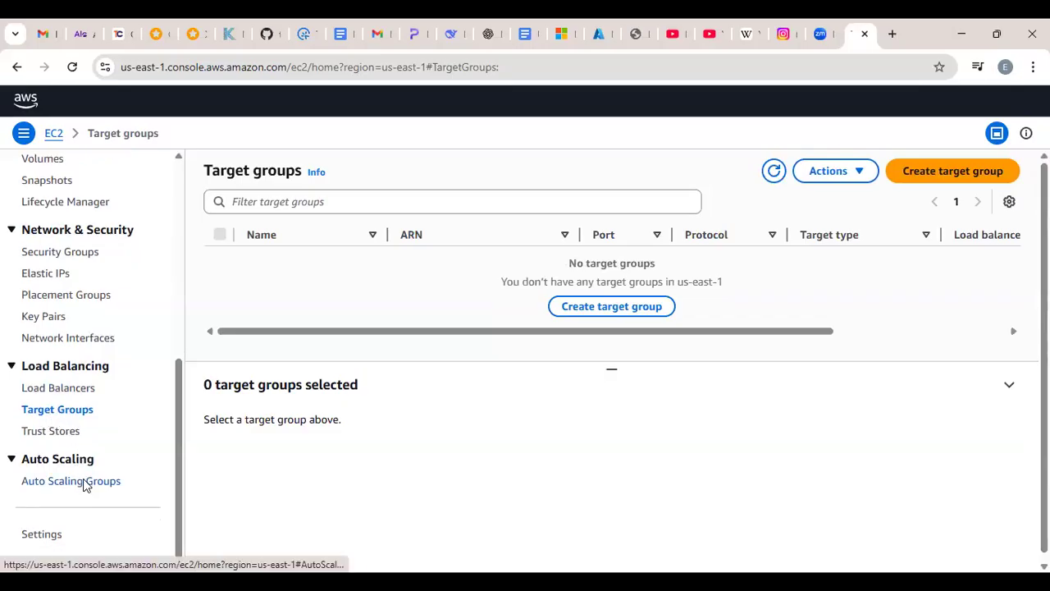
pyautogui.click(85, 481)
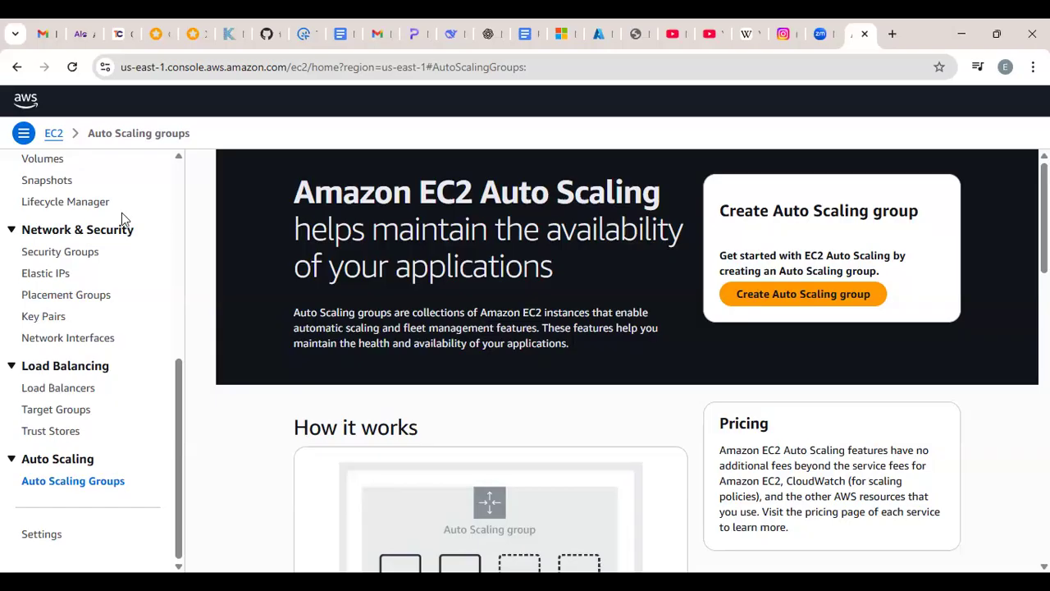
# Return to the Instances list from the Auto Scaling Groups page.
pyautogui.scroll(1, 123, 218)
pyautogui.scroll(1, 122, 219)
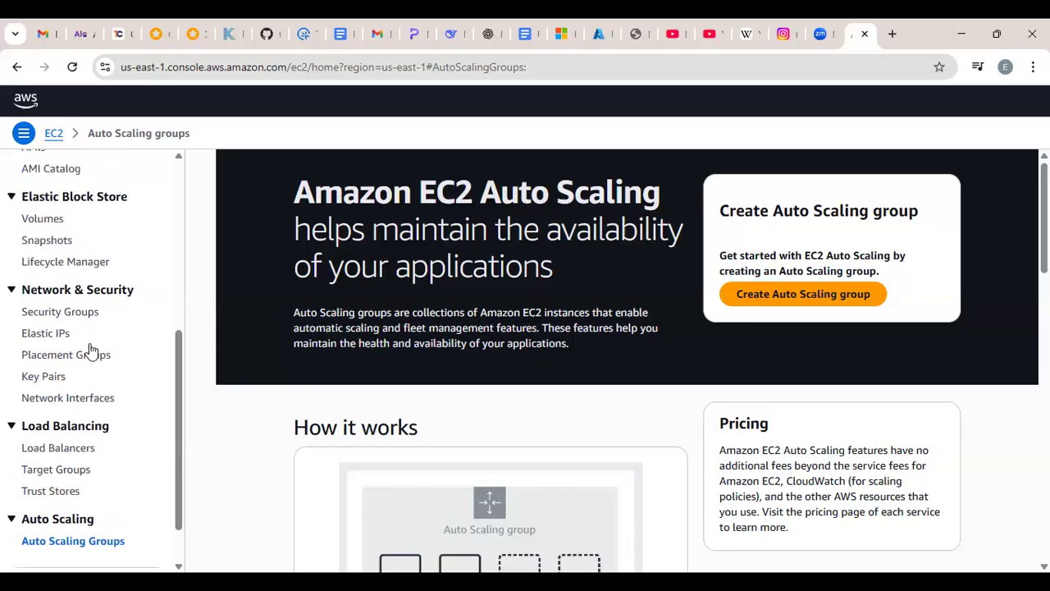
pyautogui.scroll(3, 161, 392)
pyautogui.scroll(3, 162, 393)
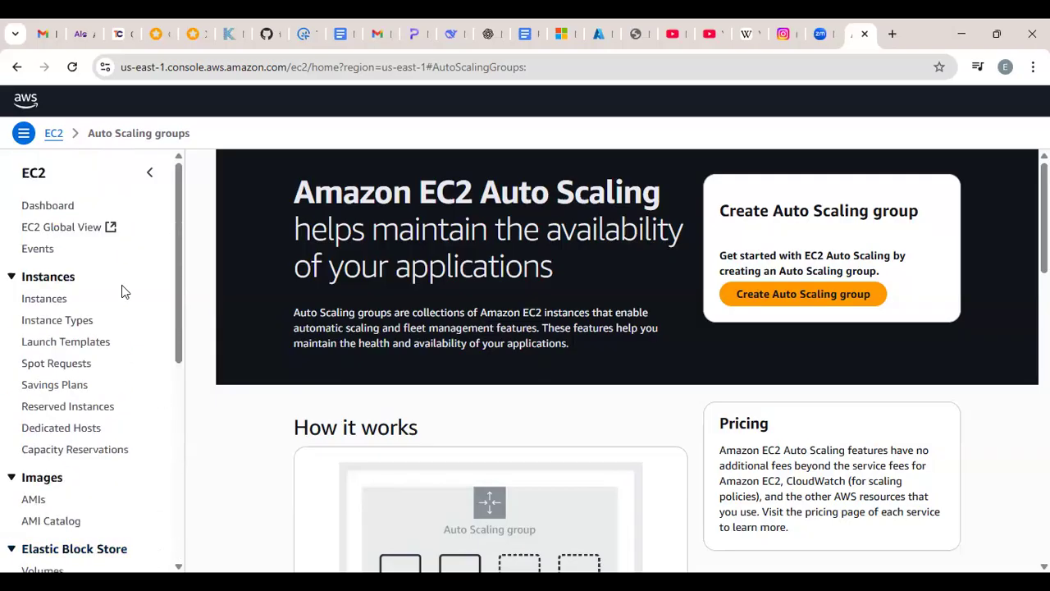
pyautogui.click(45, 300)
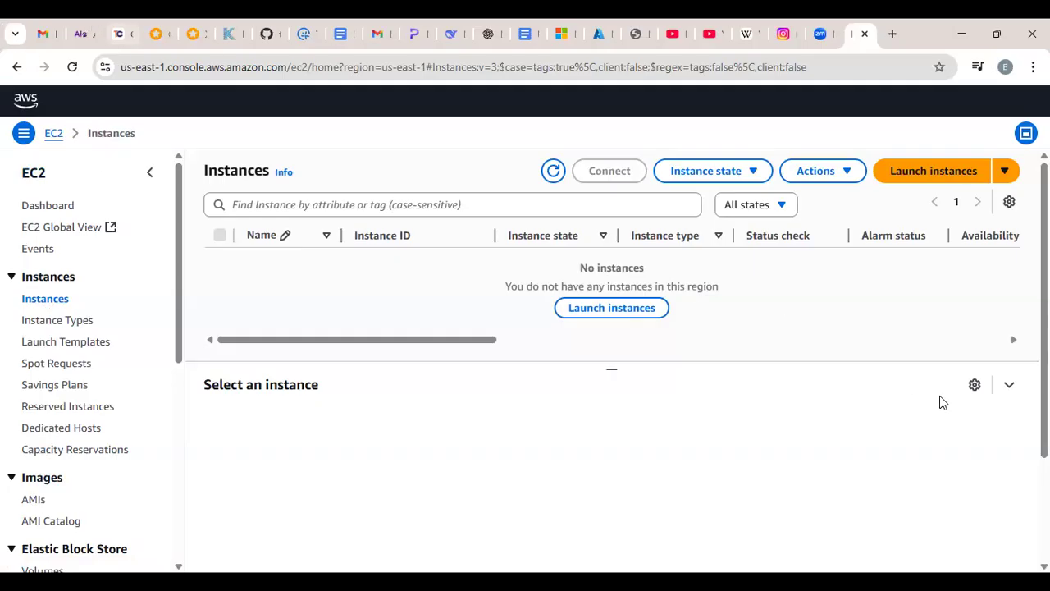
# Start launching a new EC2 instance and name it my-first-instance.
pyautogui.click(916, 177)
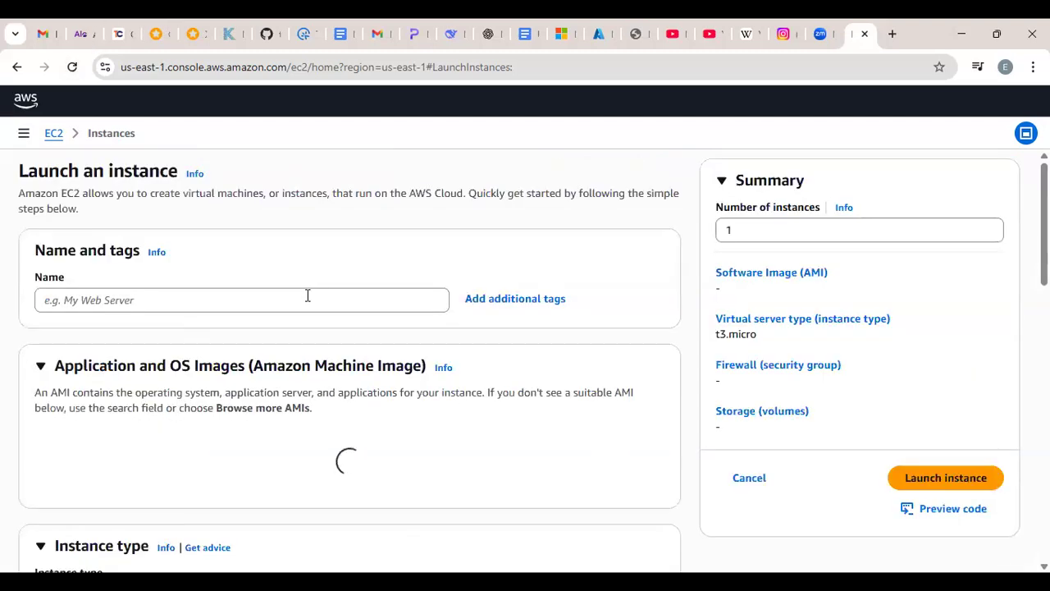
pyautogui.write('m')
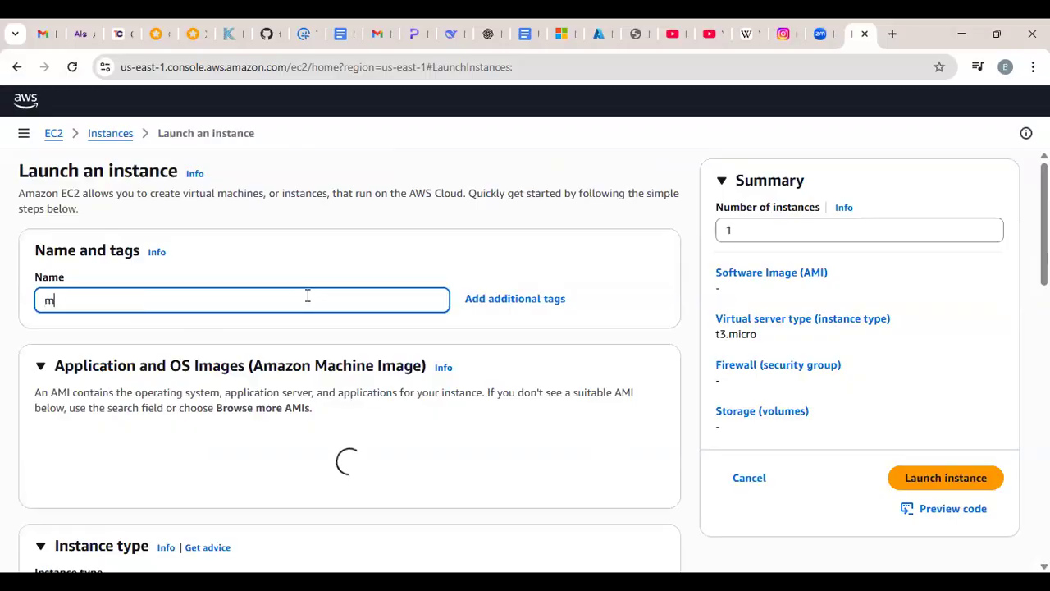
pyautogui.write('y-first-in')
pyautogui.write('stance')
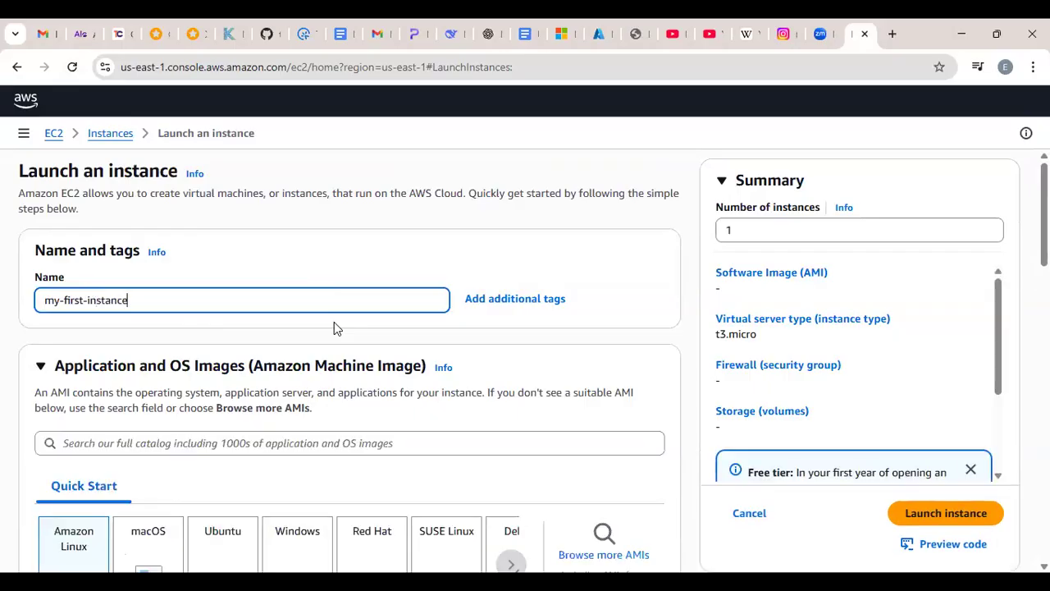
# Choose Ubuntu as the Quick Start operating system image for the new instance.
pyautogui.scroll(-2, 343, 371)
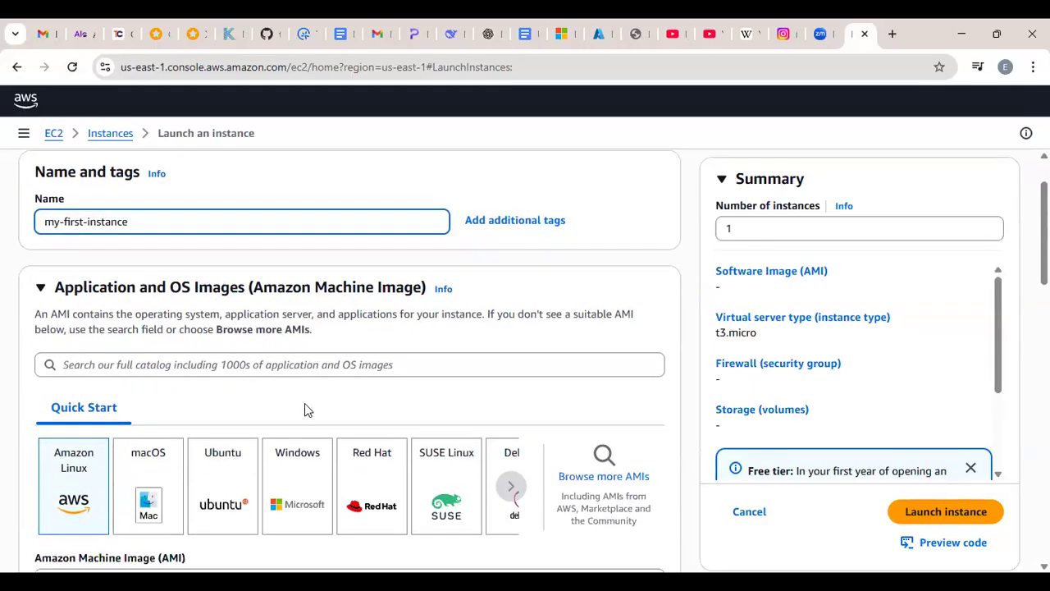
pyautogui.scroll(-2, 304, 403)
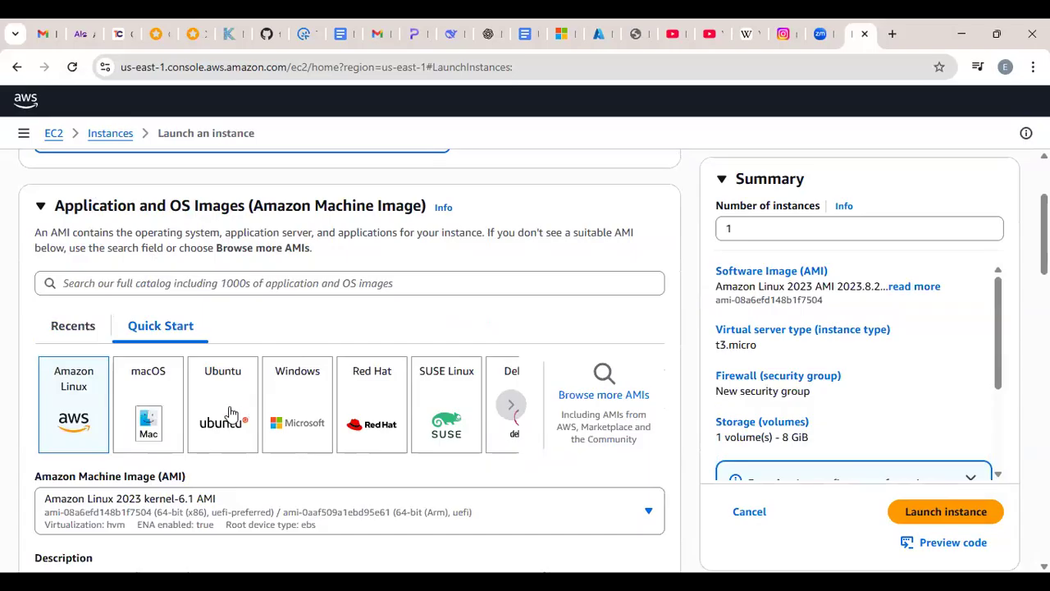
pyautogui.click(231, 412)
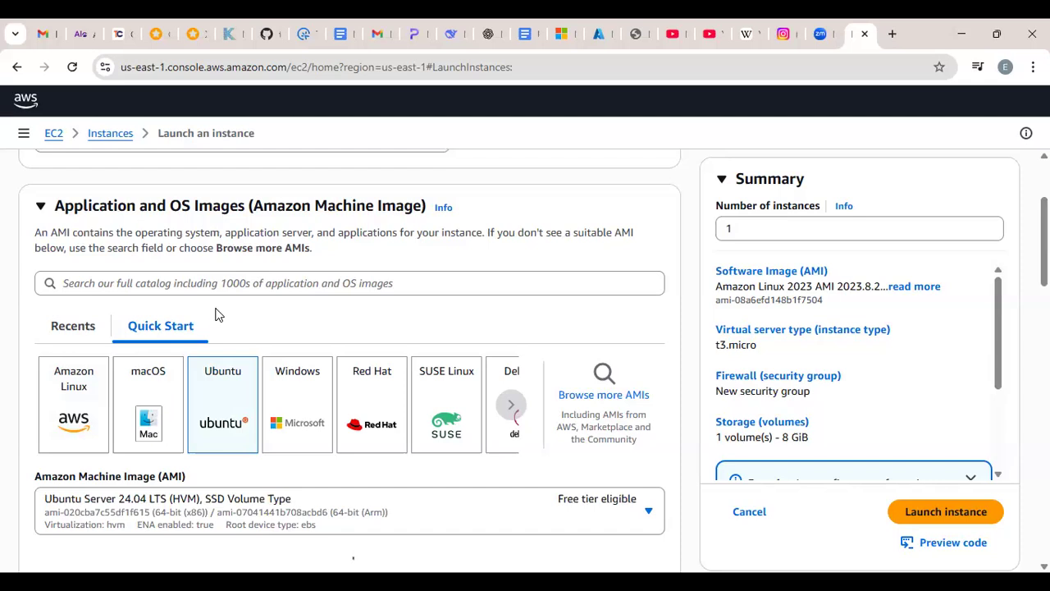
# Choose Ubuntu Server 22.04 LTS (HVM), SSD Volume Type as the Amazon Machine Image.
pyautogui.scroll(-1, 218, 315)
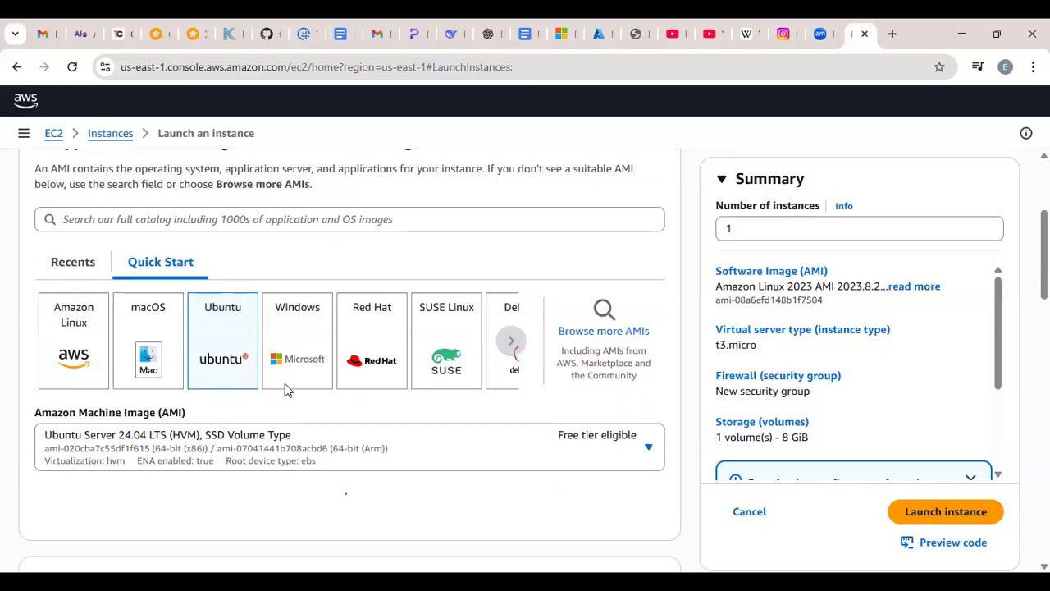
pyautogui.scroll(-2, 295, 403)
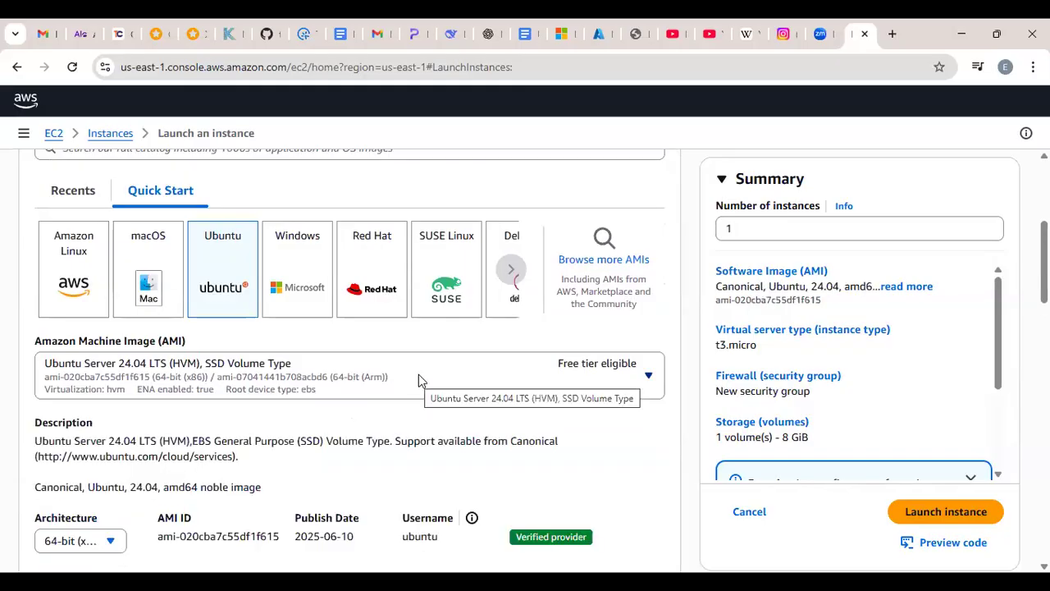
pyautogui.scroll(-1, 418, 377)
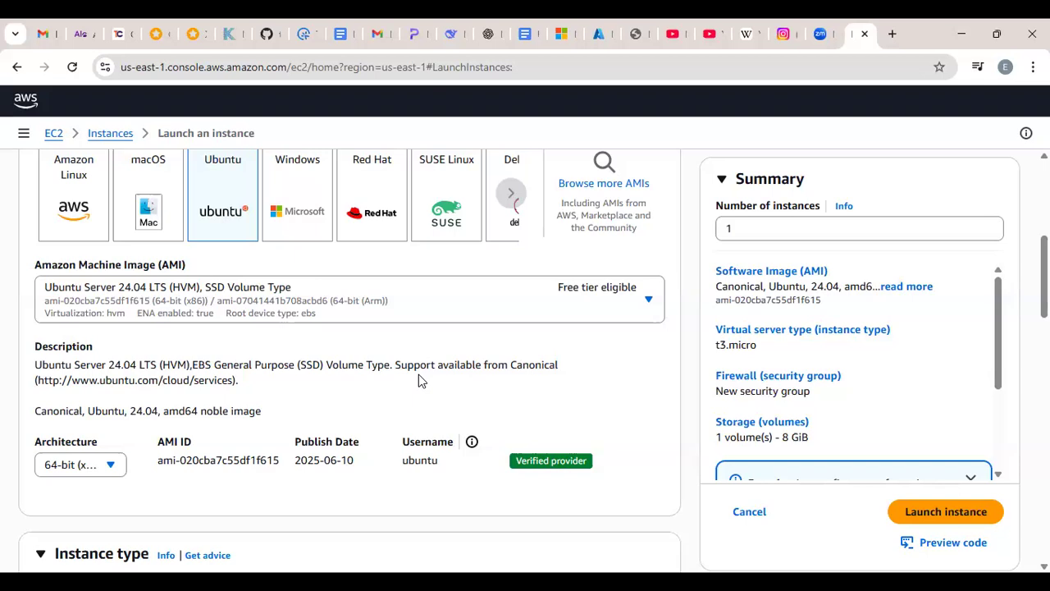
pyautogui.click(644, 304)
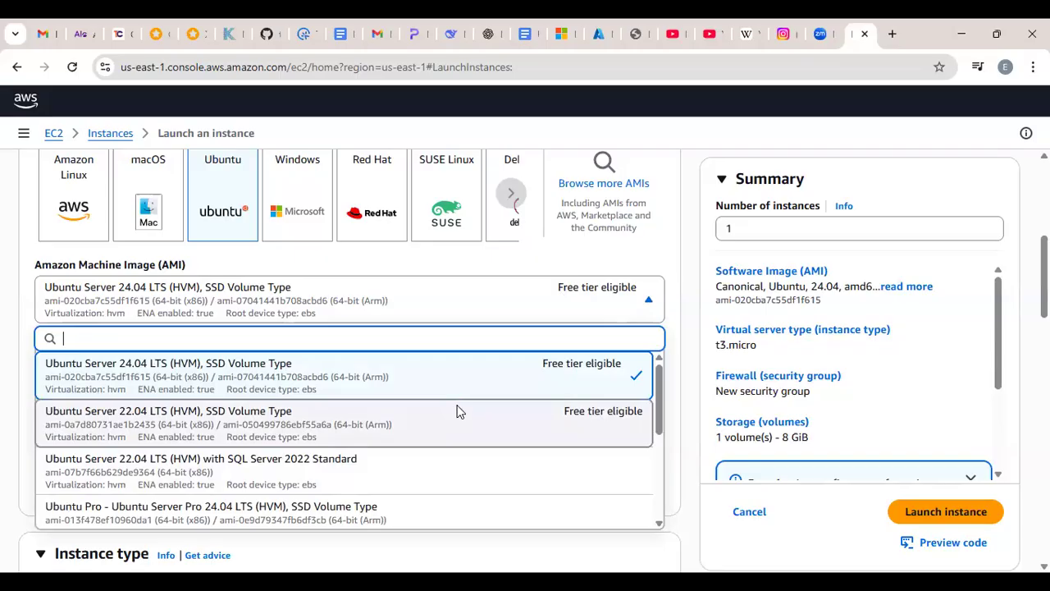
pyautogui.click(459, 412)
# Browse the available instance types with the filter c, examining their families, vCPUs, memory and pricing, and clear the filter.
pyautogui.scroll(-1, 476, 409)
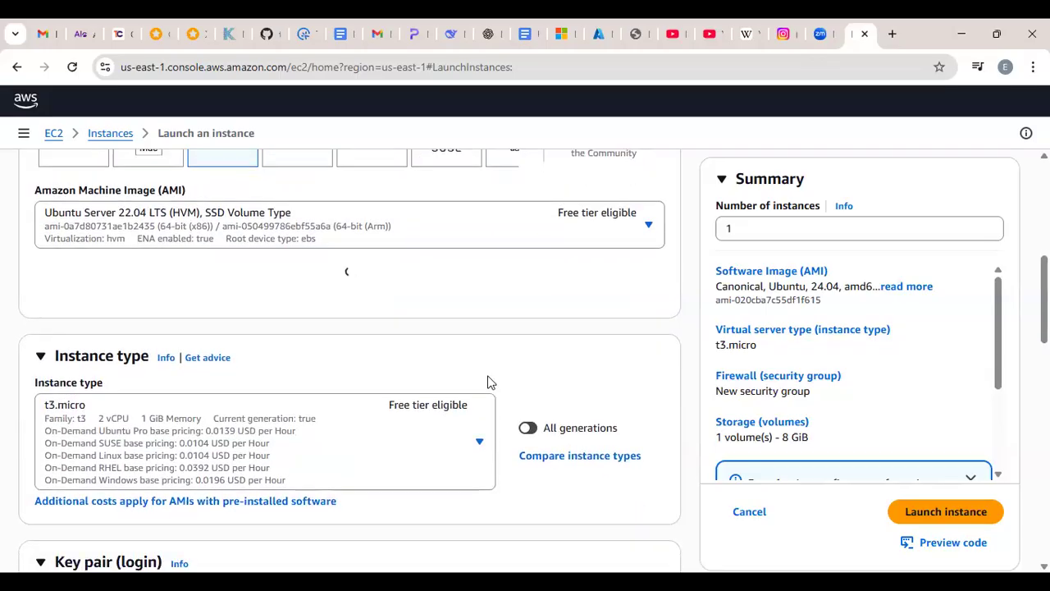
pyautogui.scroll(-1, 506, 314)
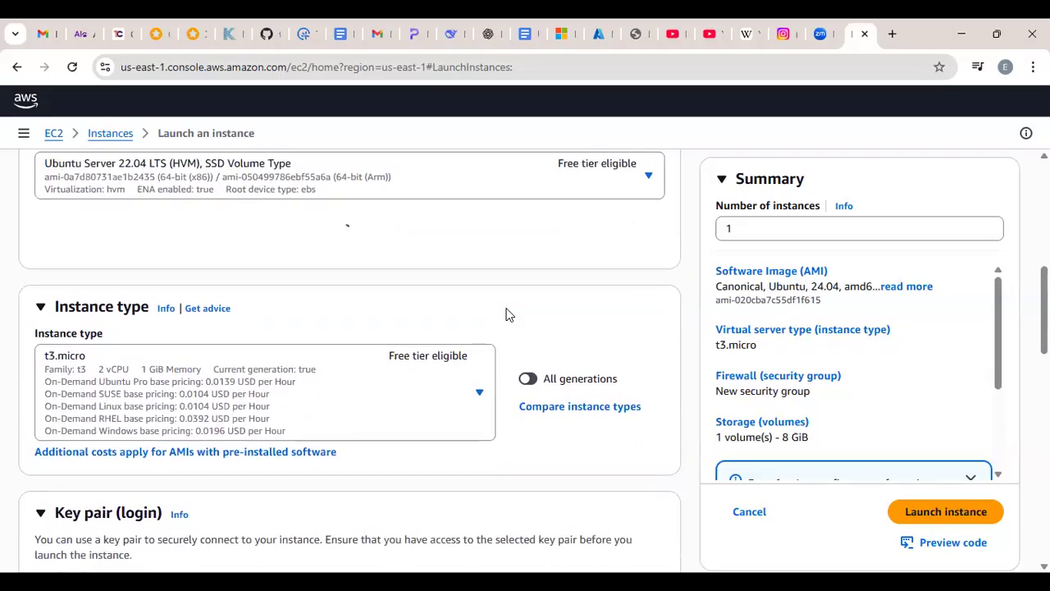
pyautogui.scroll(-1, 506, 314)
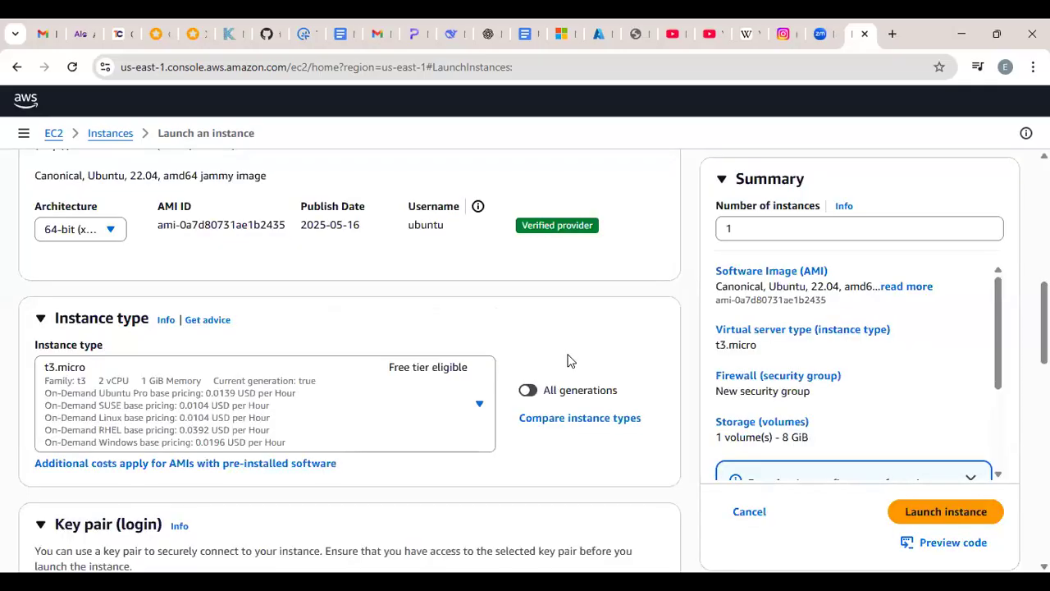
pyautogui.scroll(-1, 427, 415)
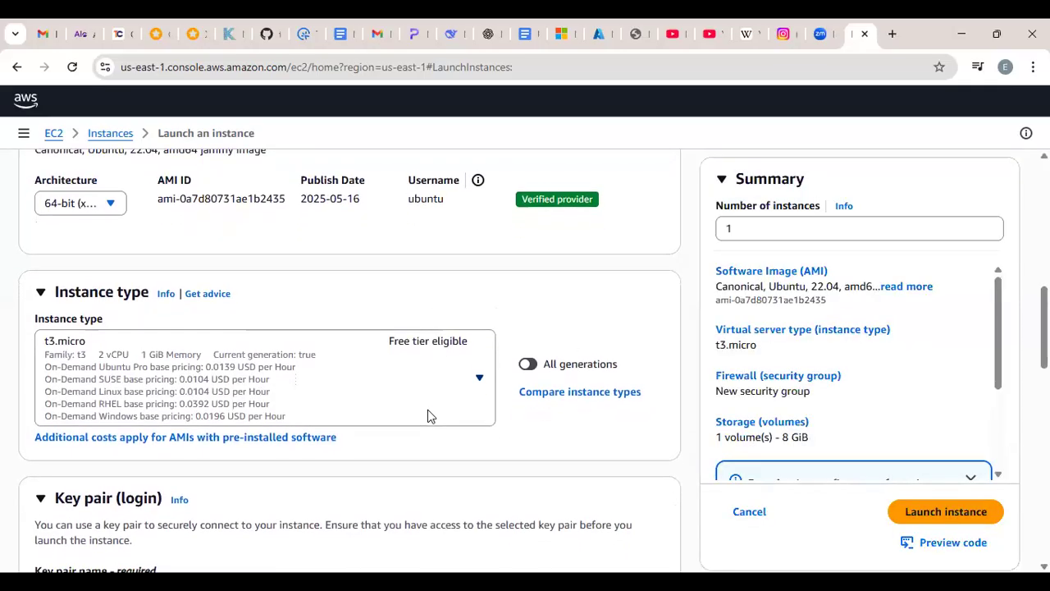
pyautogui.scroll(-1, 427, 416)
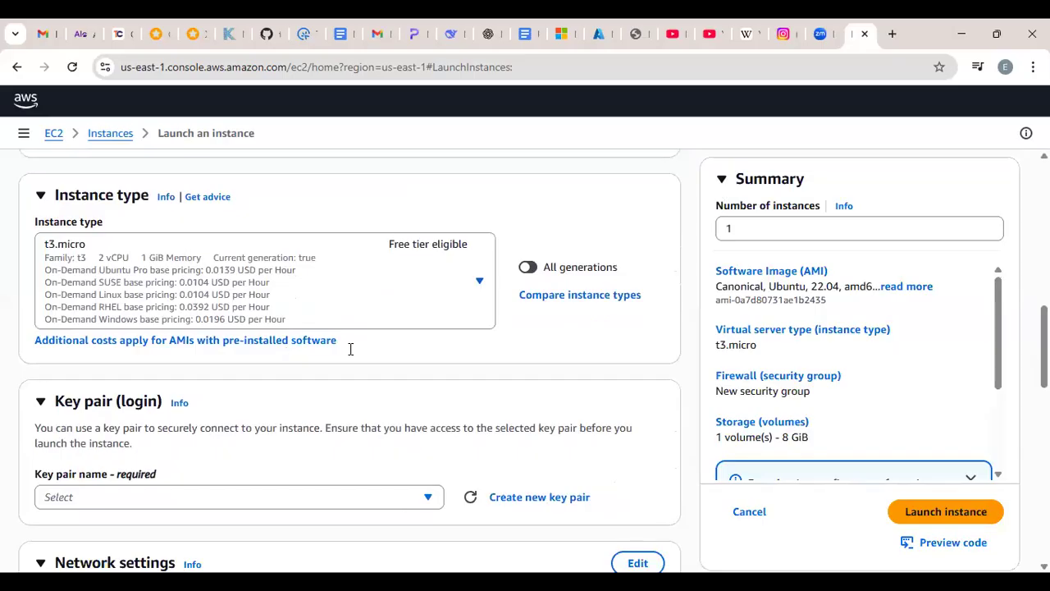
pyautogui.click(480, 285)
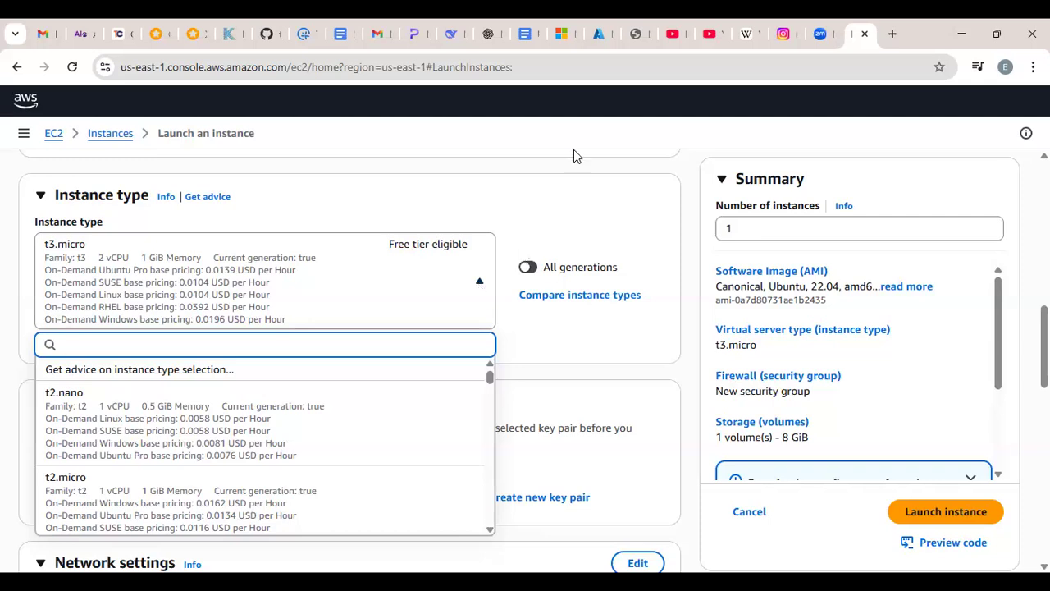
pyautogui.write('c')
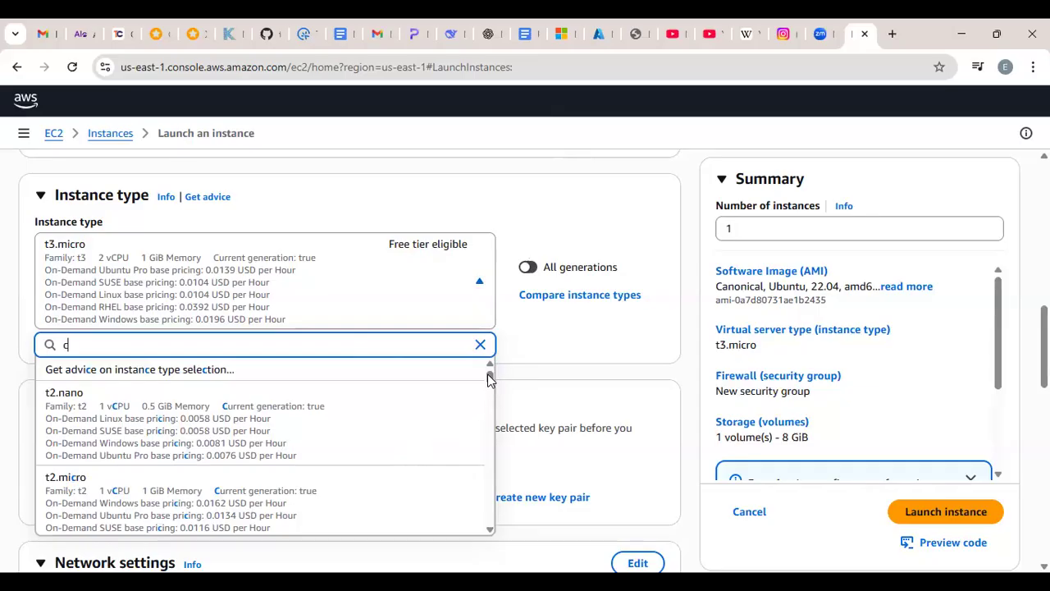
pyautogui.scroll(-3, 490, 402)
pyautogui.moveTo(489, 402)
pyautogui.mouseDown()
pyautogui.moveTo(490, 454)
pyautogui.moveTo(490, 369)
pyautogui.moveTo(489, 406)
pyautogui.mouseUp()
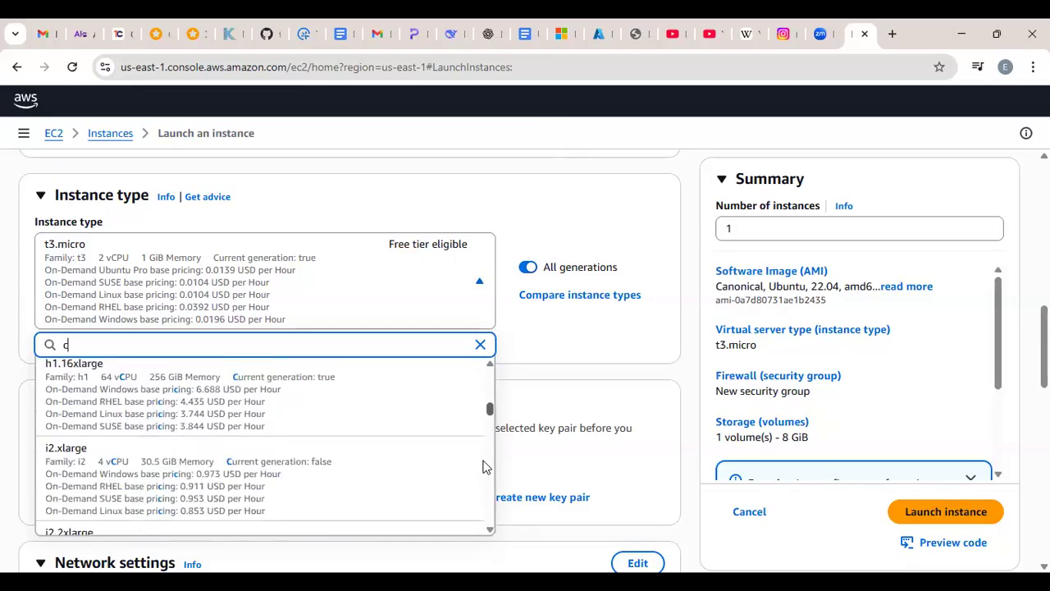
pyautogui.scroll(-5, 489, 484)
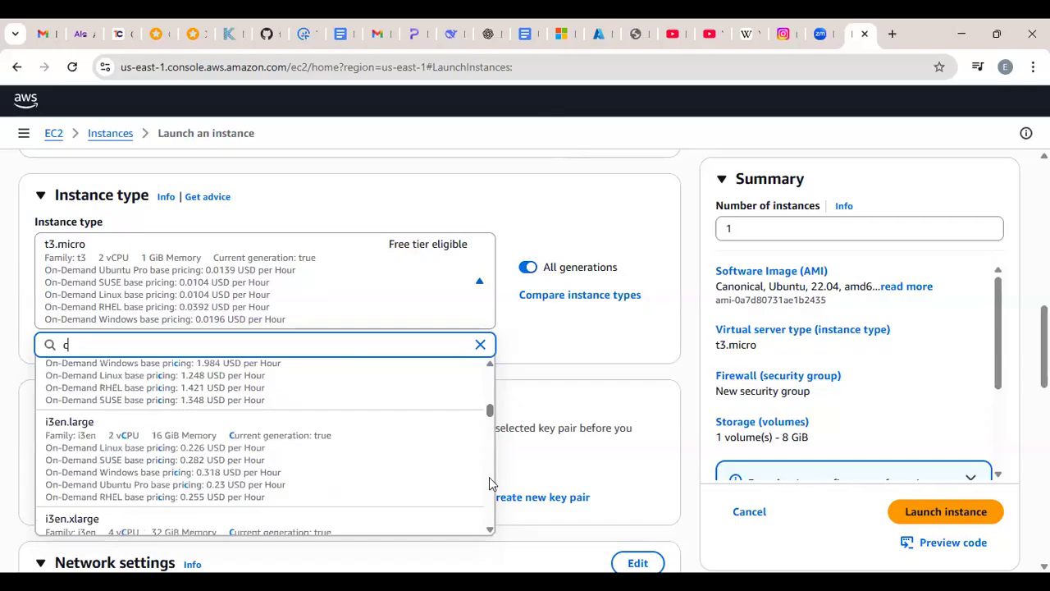
pyautogui.click(491, 530)
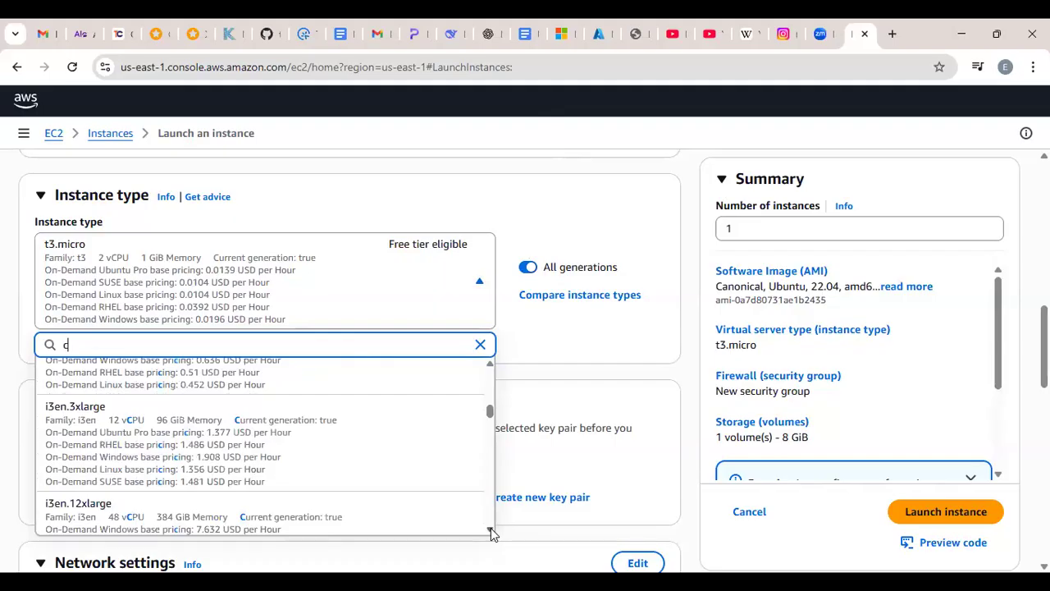
pyautogui.click(490, 529)
pyautogui.click(490, 514)
pyautogui.scroll(-6, 490, 514)
pyautogui.scroll(-8, 490, 516)
pyautogui.scroll(-8, 490, 517)
pyautogui.scroll(-15, 488, 517)
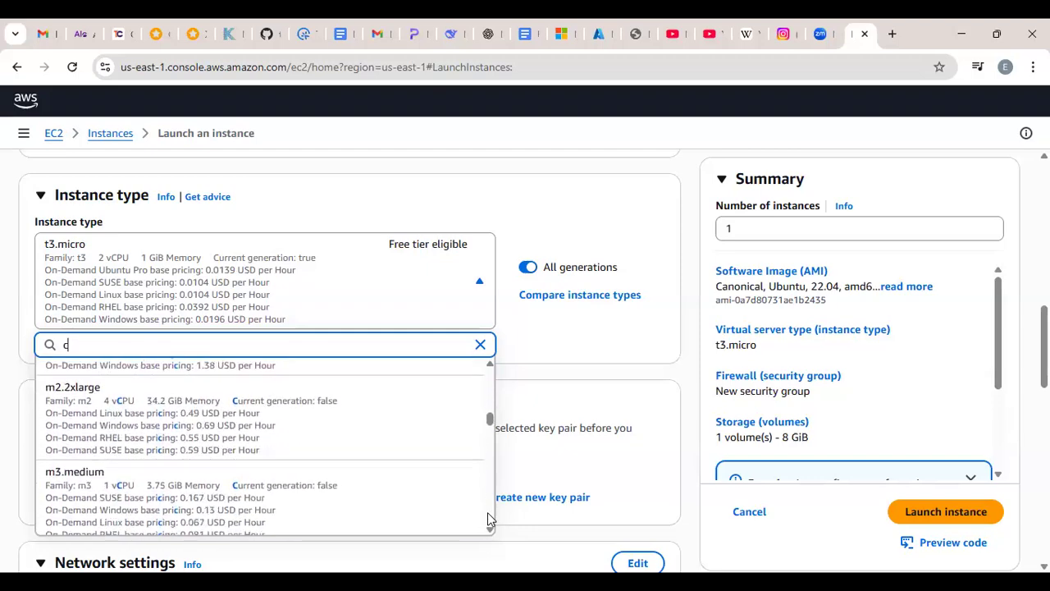
pyautogui.scroll(-2, 487, 512)
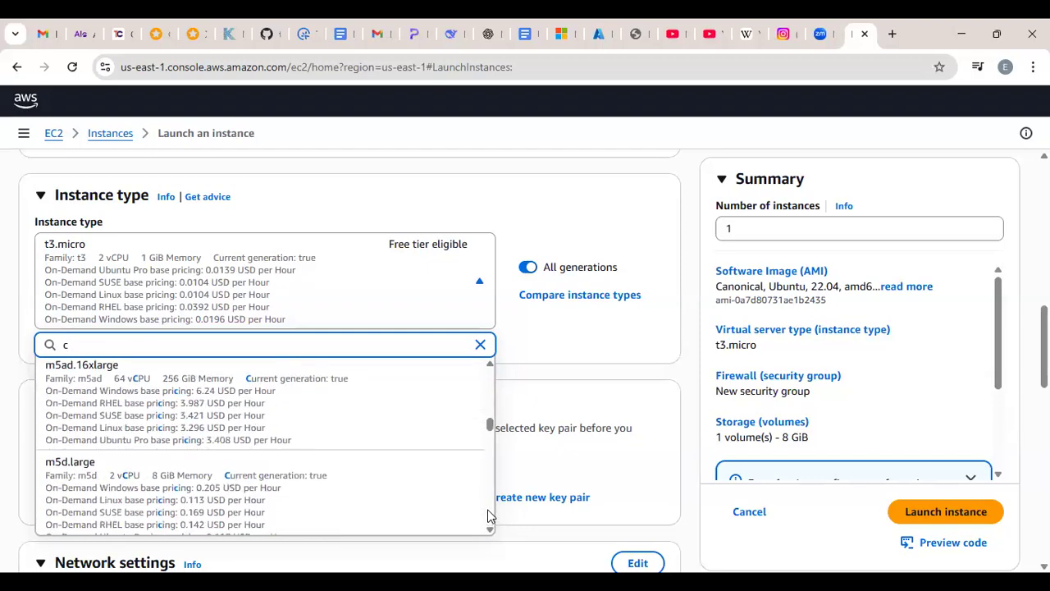
pyautogui.moveTo(490, 433); pyautogui.dragTo(500, 311)
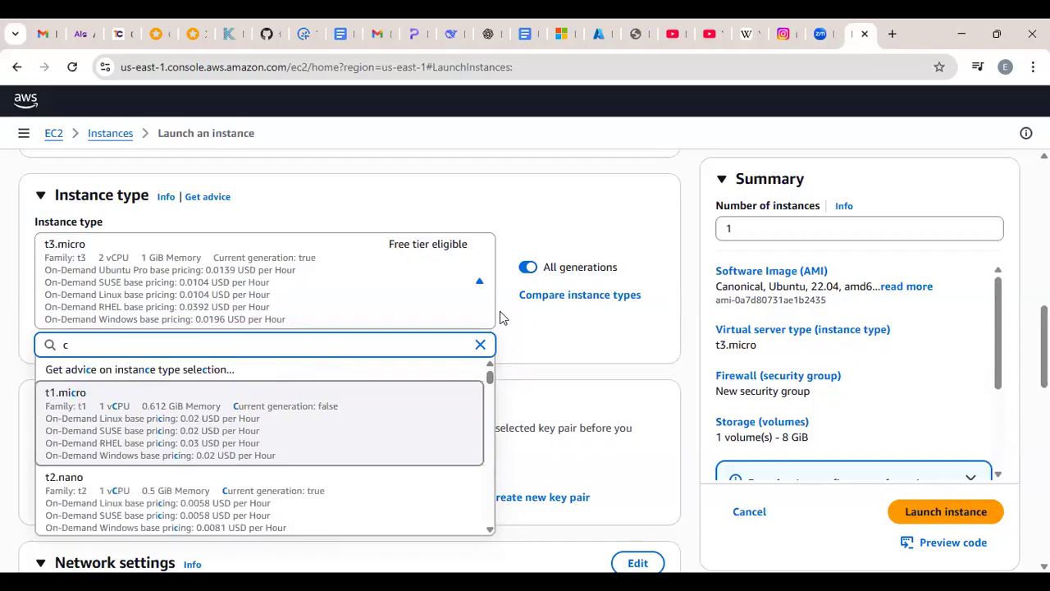
pyautogui.press('BackSpace')
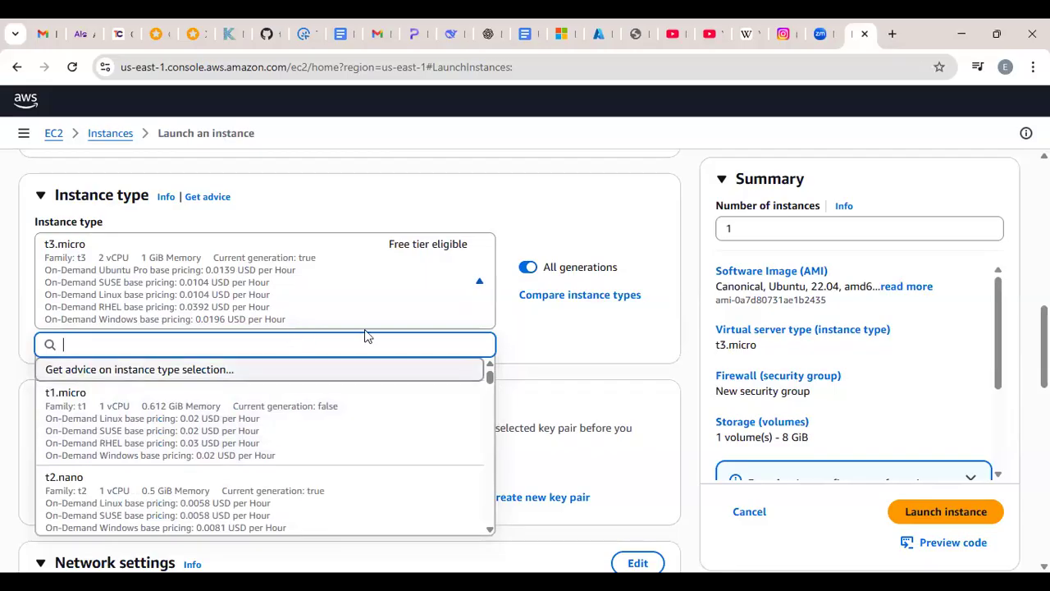
# Filter the instance types by t3. and compare the vCPUs, memory and hourly pricing of the sizes up to t3.2xlarge.
pyautogui.press('Down')
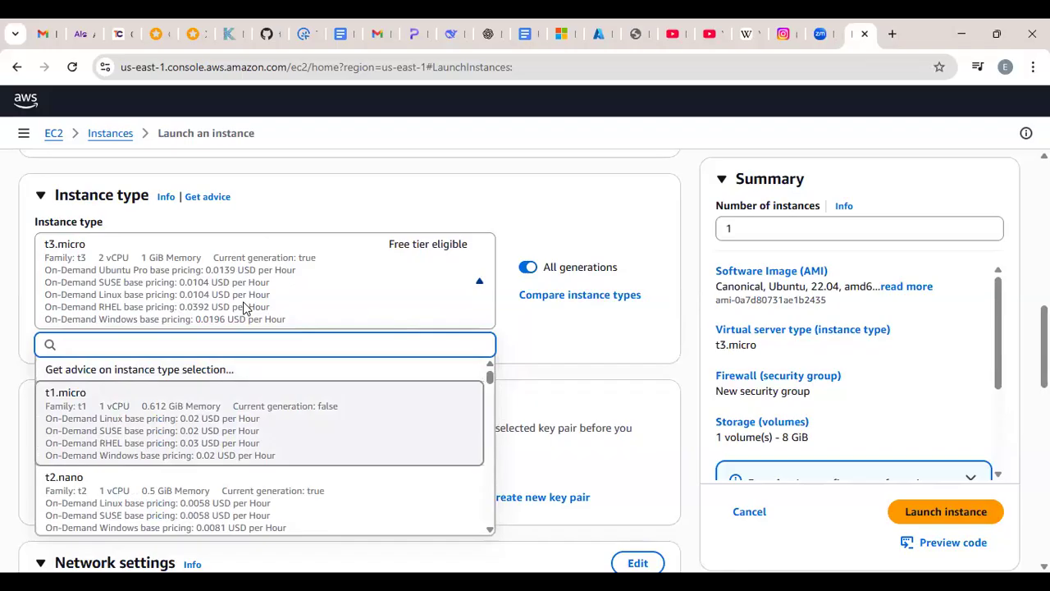
pyautogui.write('t3')
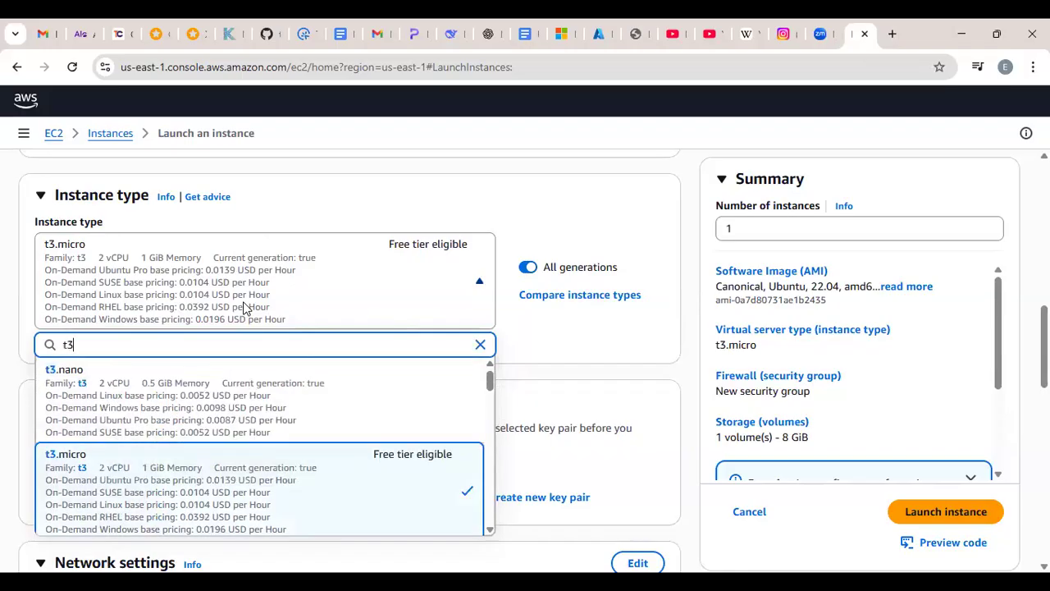
pyautogui.write('.')
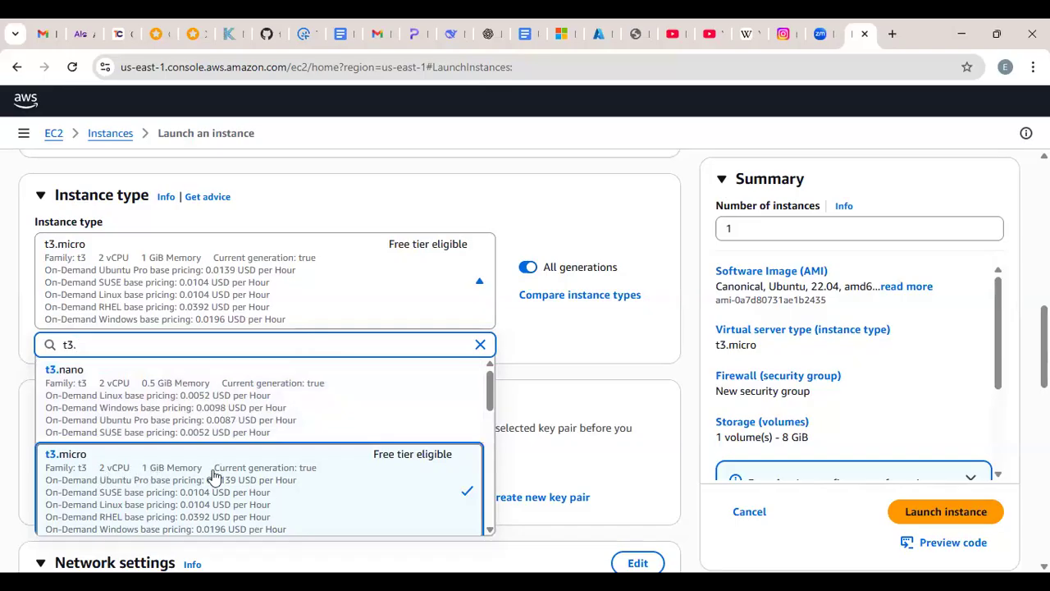
pyautogui.click(489, 530)
pyautogui.click(489, 530)
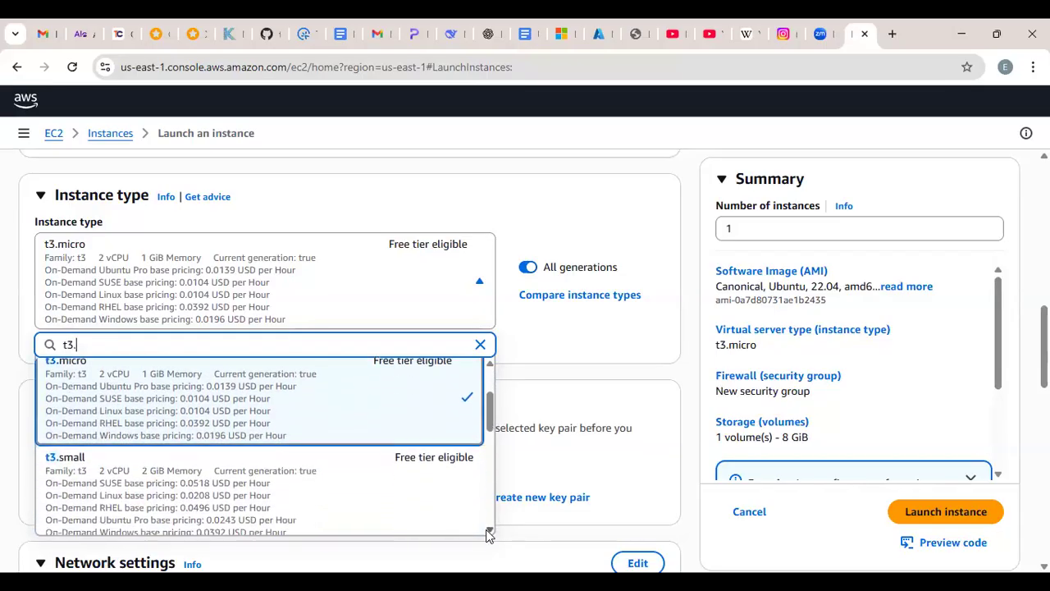
pyautogui.click(488, 531)
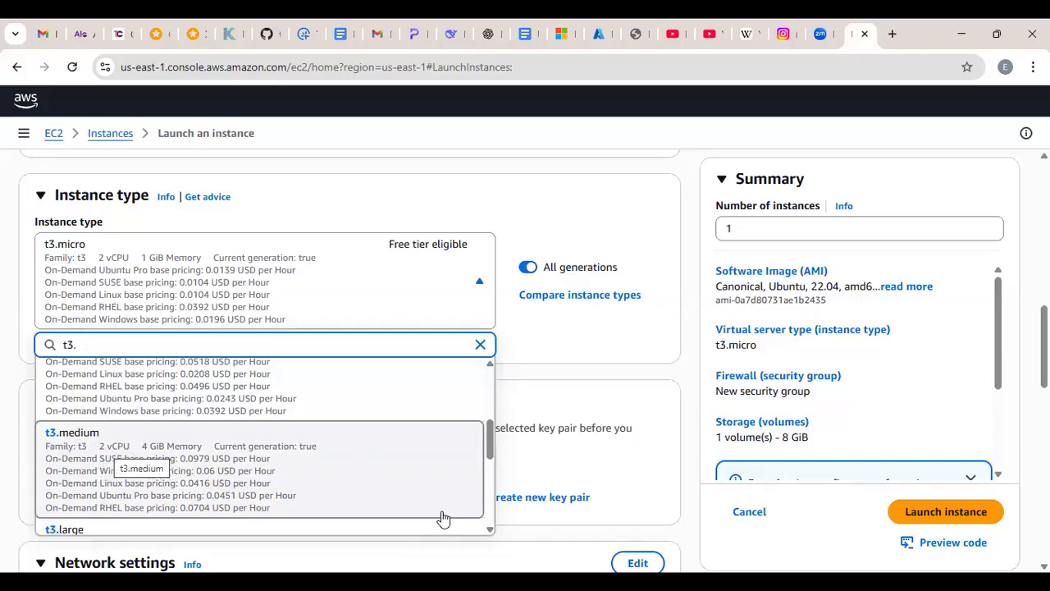
pyautogui.scroll(-2, 488, 529)
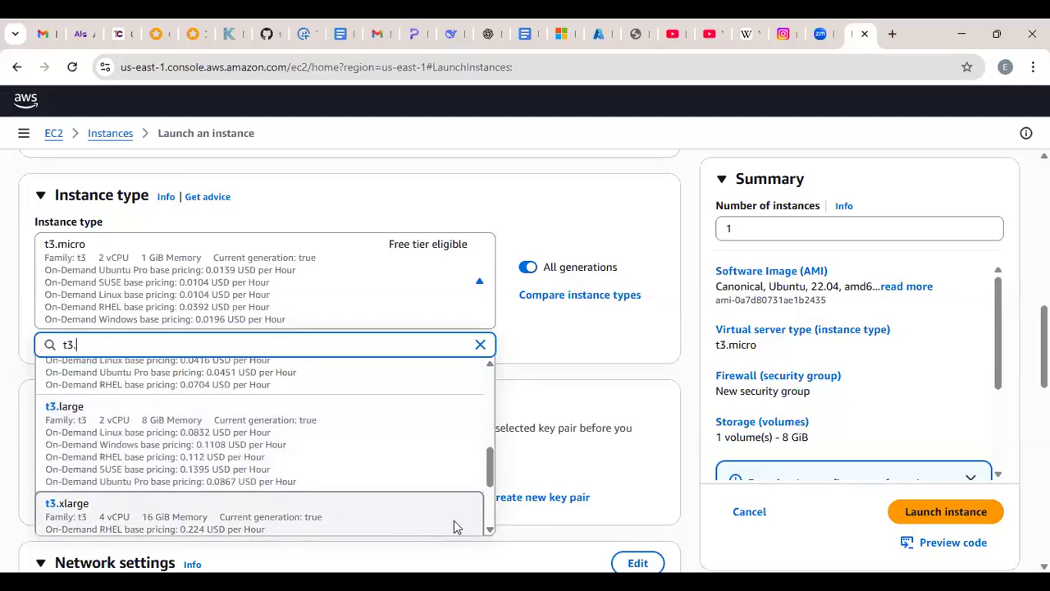
pyautogui.scroll(-2, 489, 529)
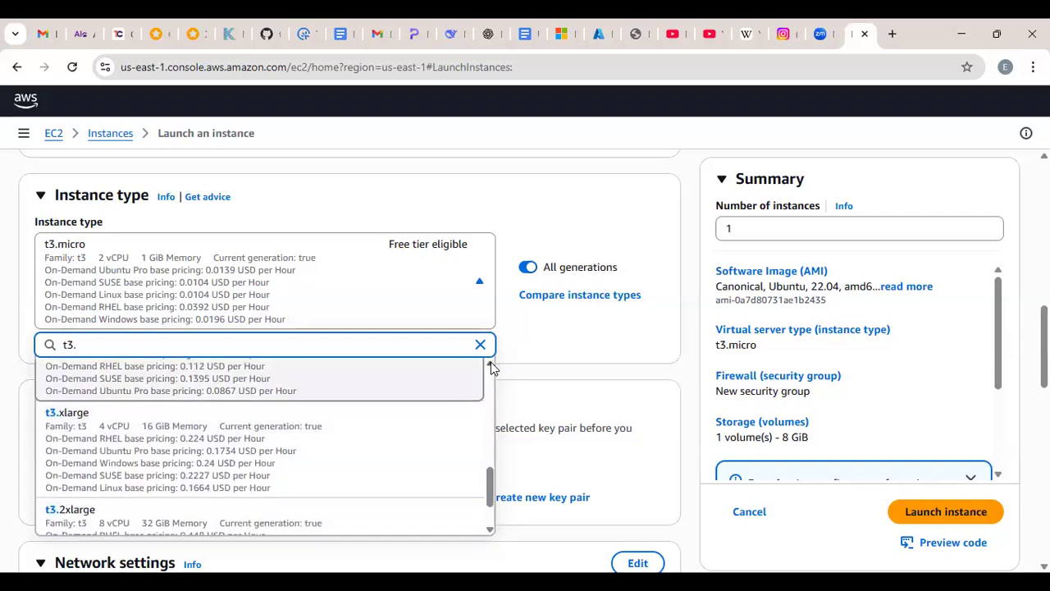
pyautogui.scroll(2, 491, 362)
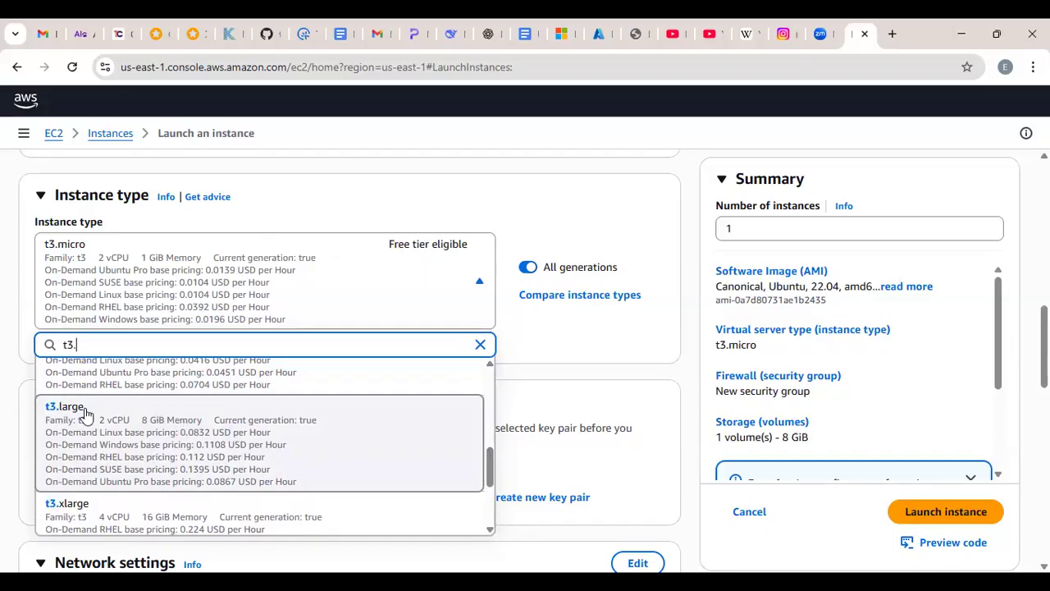
pyautogui.click(490, 529)
pyautogui.click(489, 530)
pyautogui.click(489, 529)
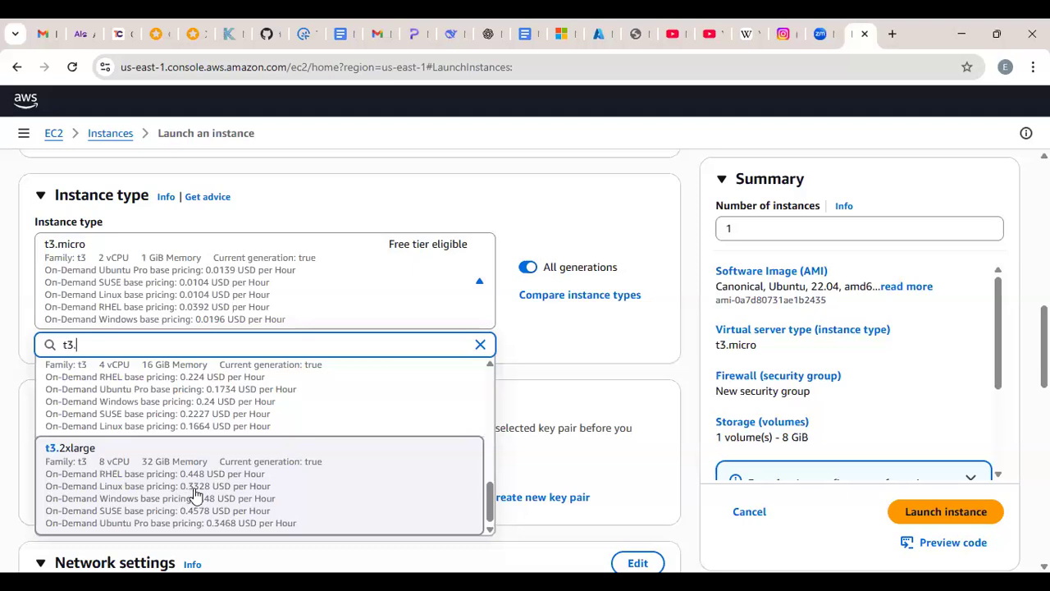
# Choose the free tier eligible t3.small as the instance type.
pyautogui.press('Up')
pyautogui.moveTo(488, 501); pyautogui.dragTo(490, 420)
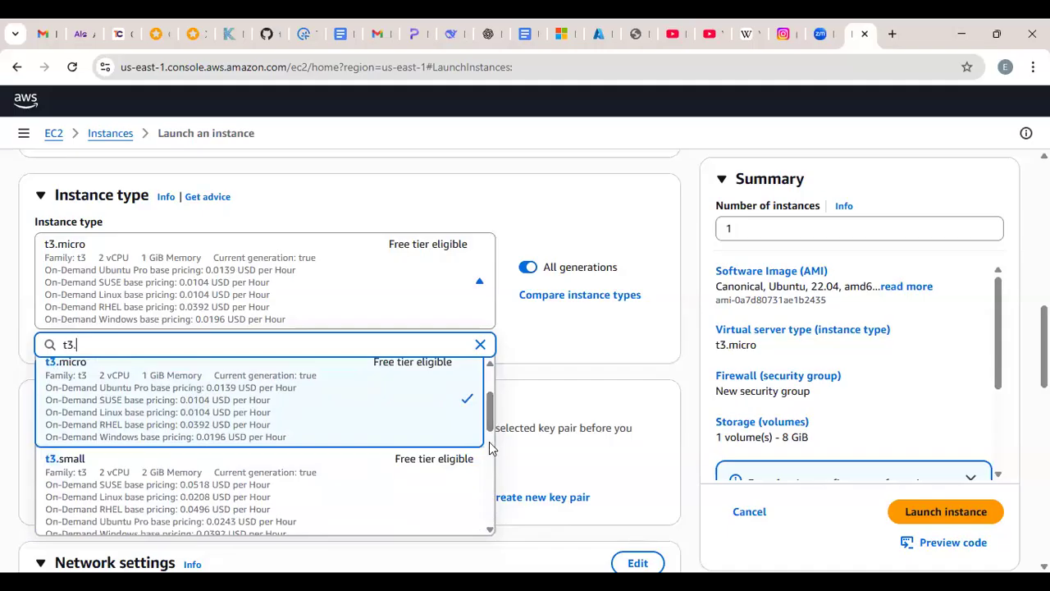
pyautogui.scroll(-5, 489, 441)
pyautogui.scroll(-2, 492, 491)
pyautogui.scroll(6, 492, 459)
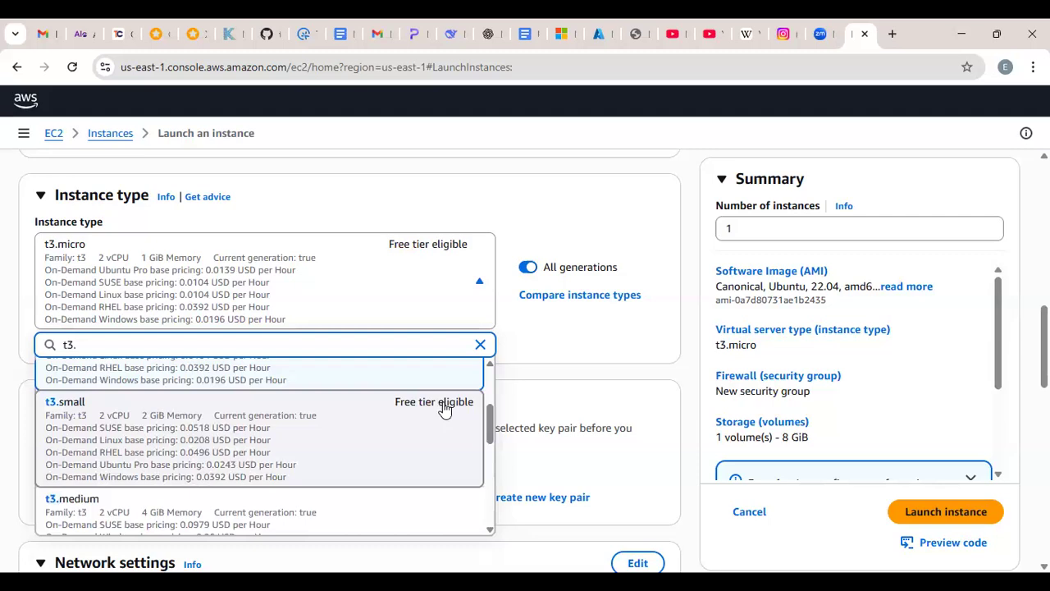
pyautogui.tripleClick(283, 432)
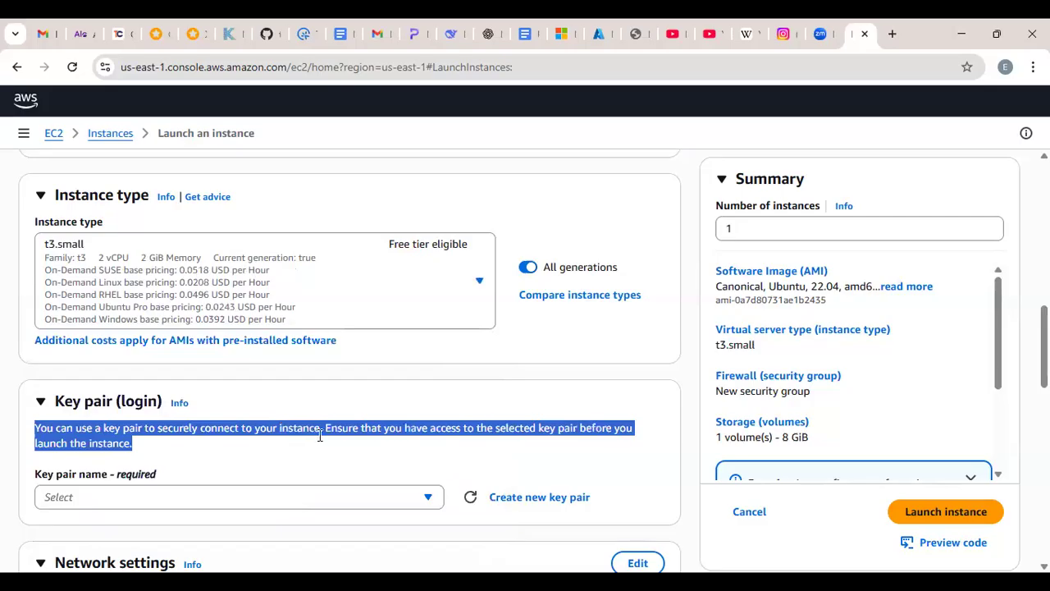
pyautogui.click(435, 416)
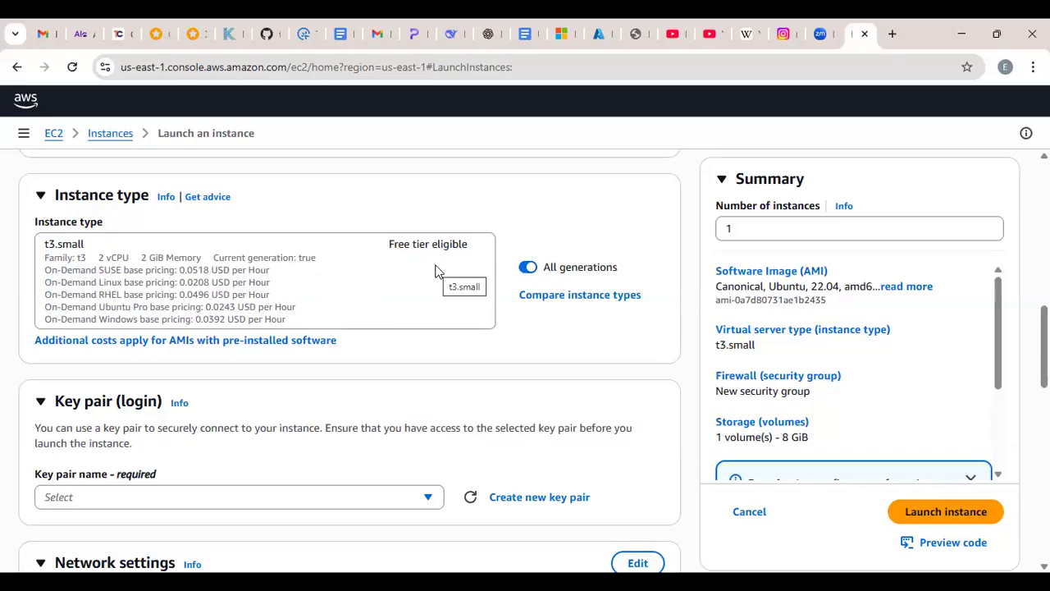
# Create an RSA key pair named class-ket in .pem format for the instance and check the recent downloads for its file.
pyautogui.scroll(-3, 436, 271)
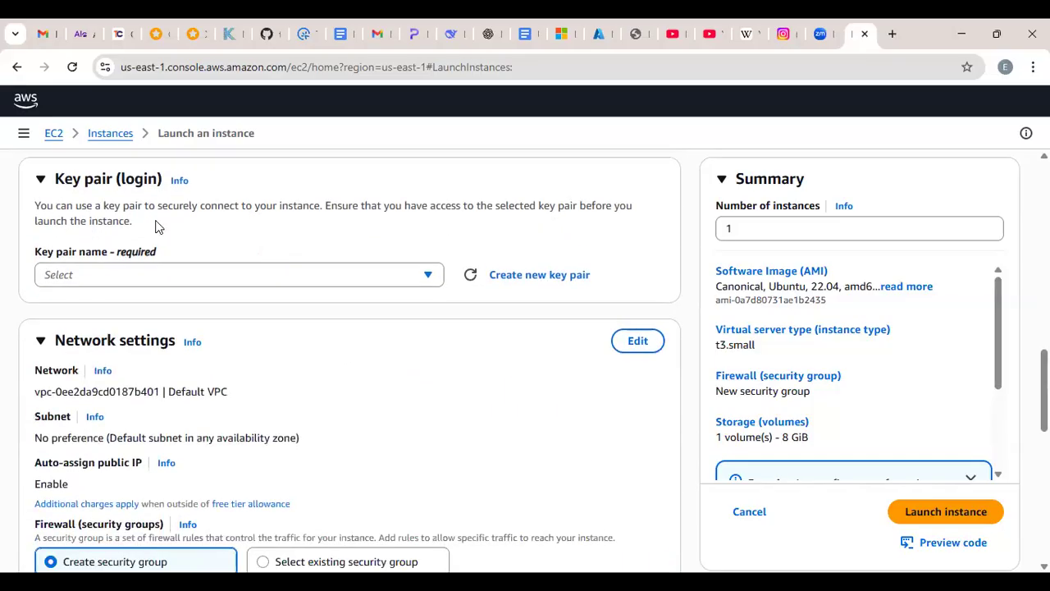
pyautogui.click(420, 281)
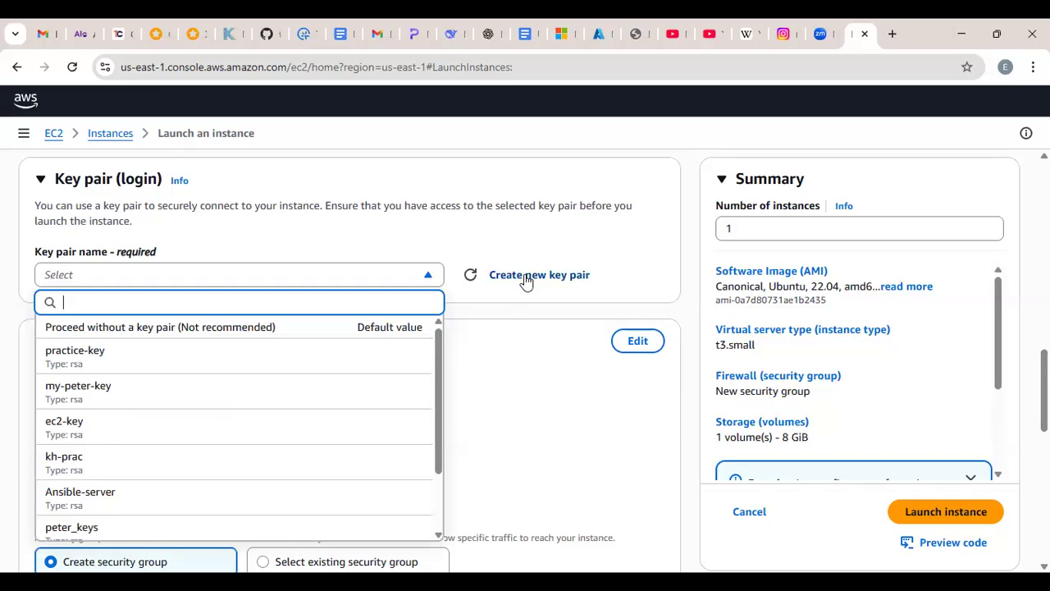
pyautogui.click(525, 278)
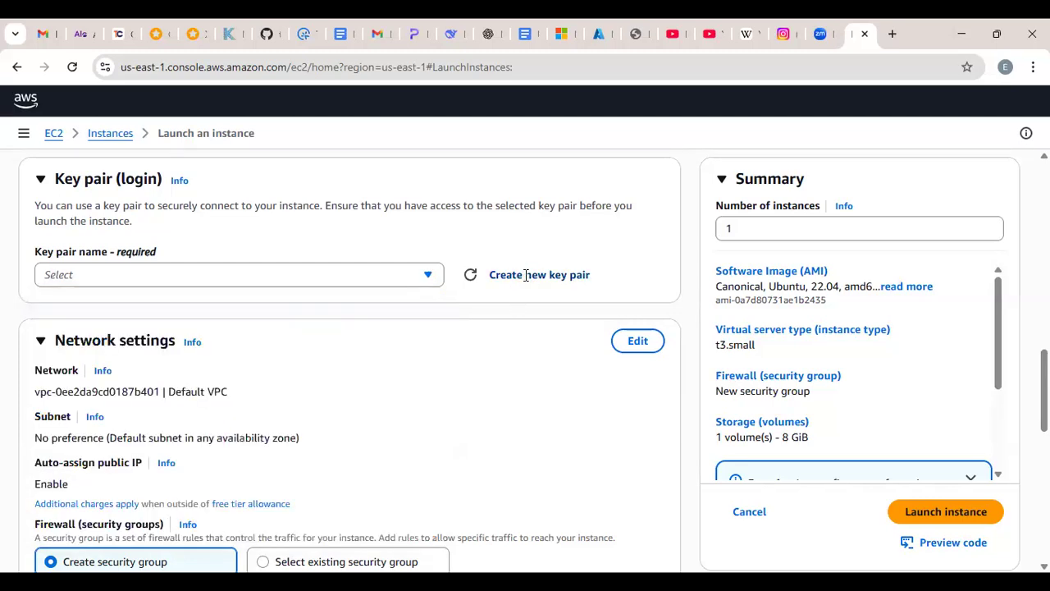
pyautogui.click(520, 276)
pyautogui.click(492, 242)
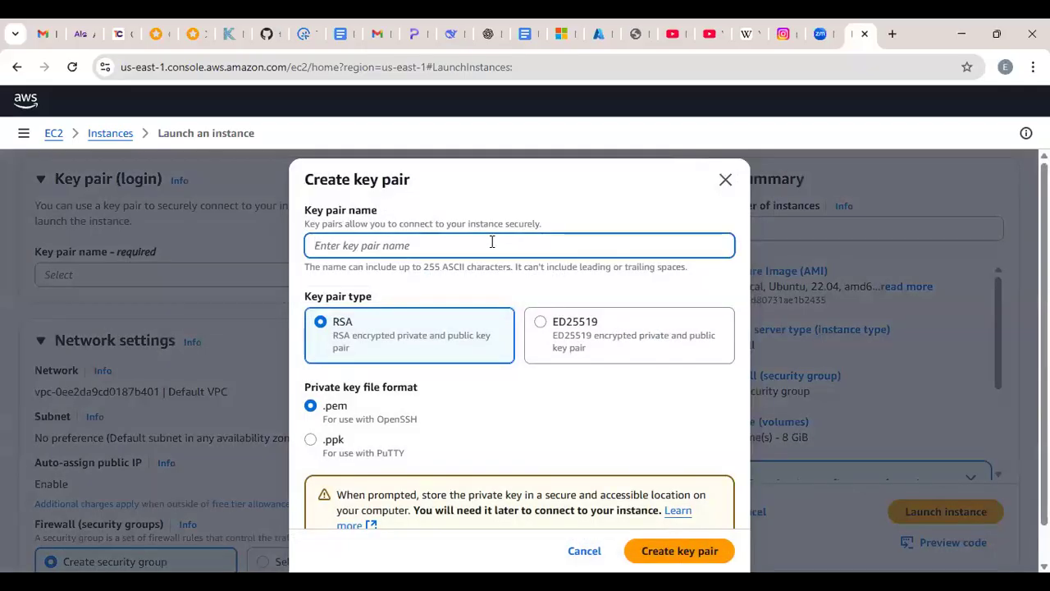
pyautogui.write('cl')
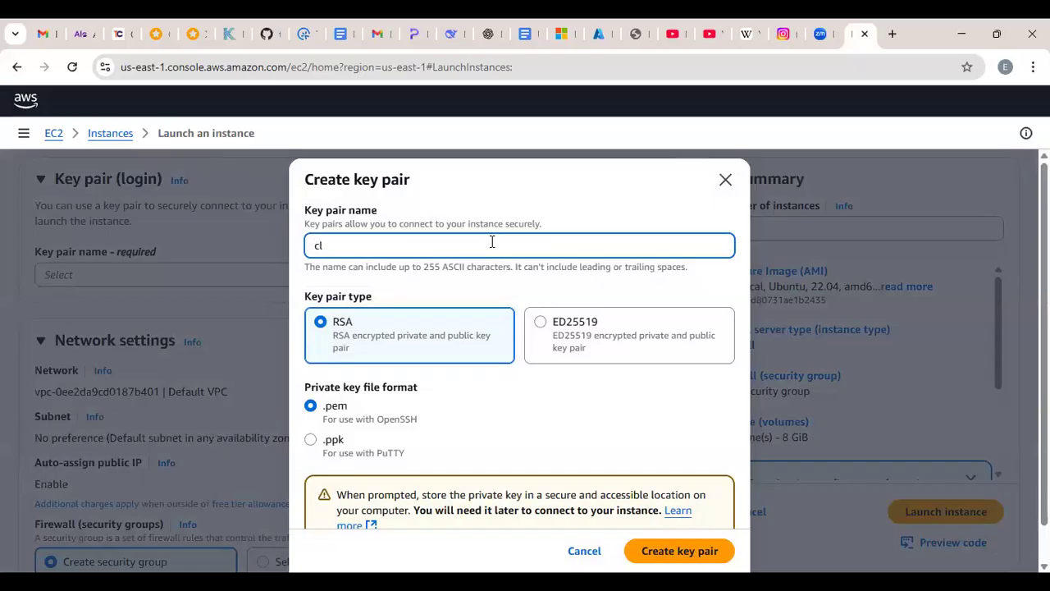
pyautogui.write('ass-ket')
pyautogui.scroll(-1, 443, 402)
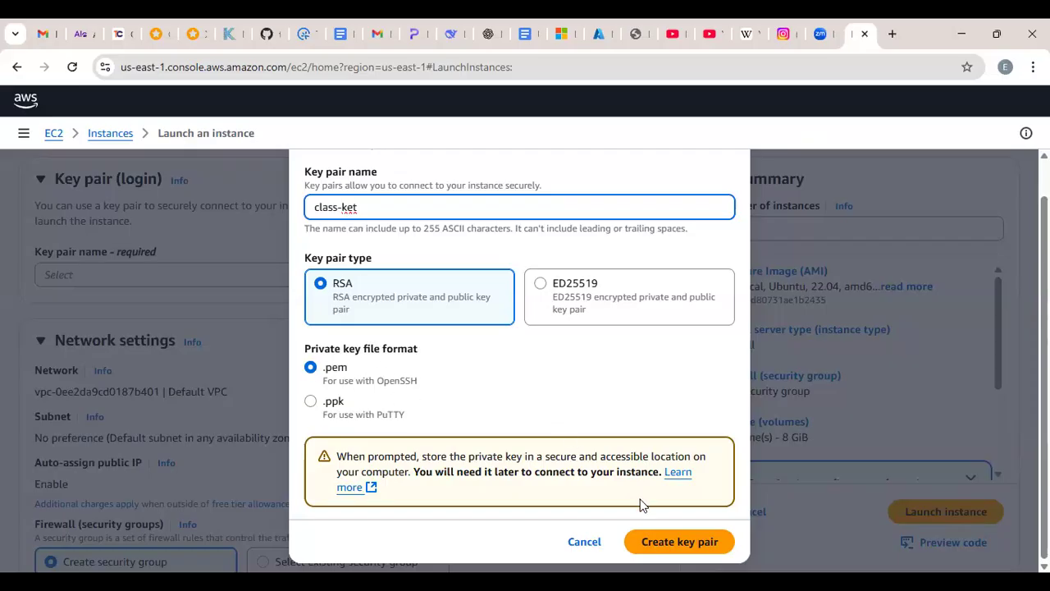
pyautogui.click(675, 545)
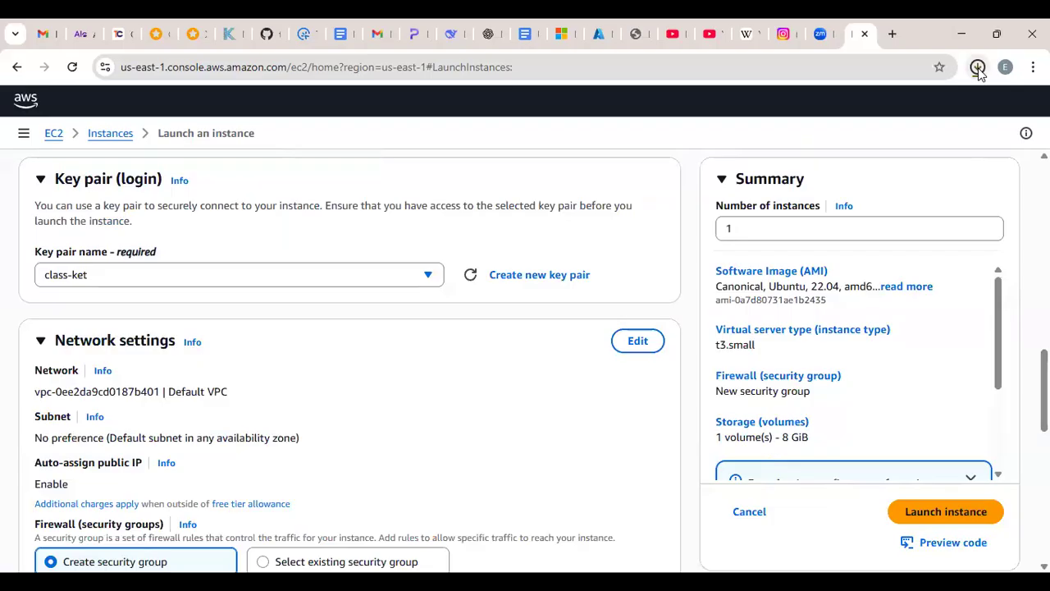
pyautogui.click(977, 68)
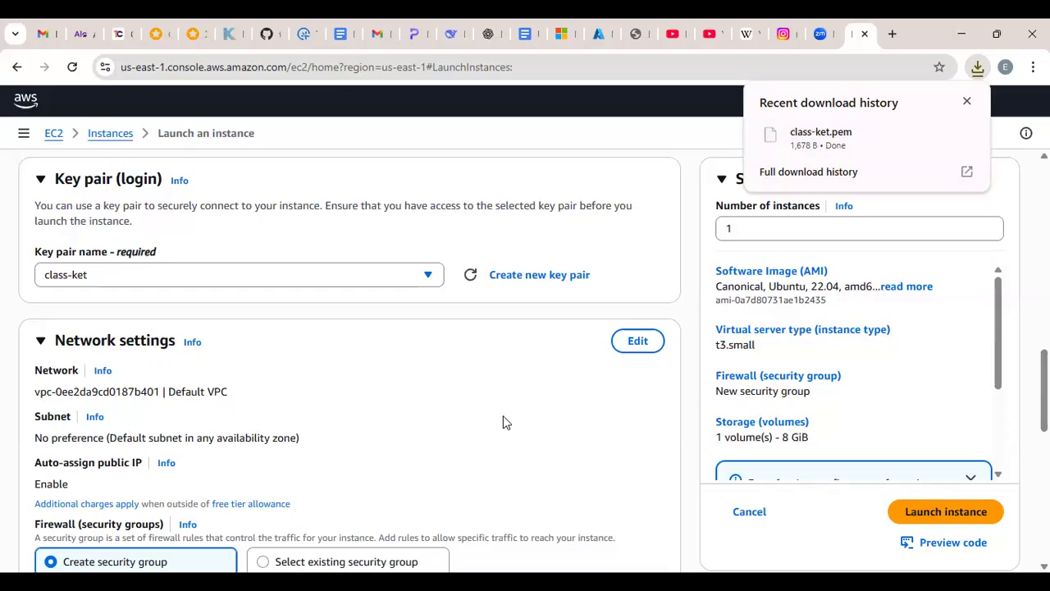
# Review the network settings, including the VPC, subnet, public IP assignment and the rules for the new security group.
pyautogui.scroll(-2, 503, 421)
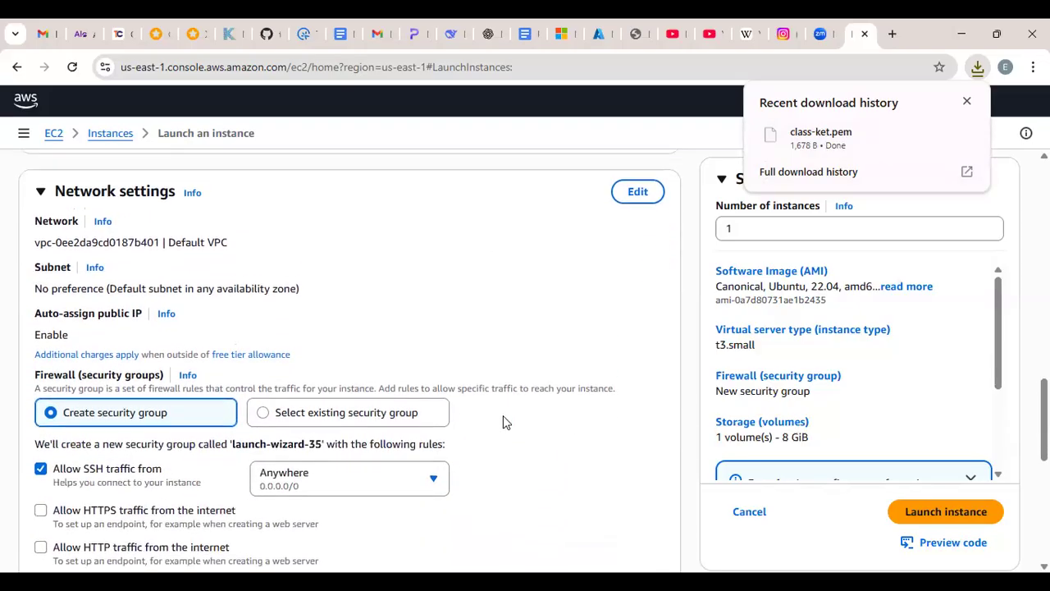
pyautogui.scroll(2, 150, 283)
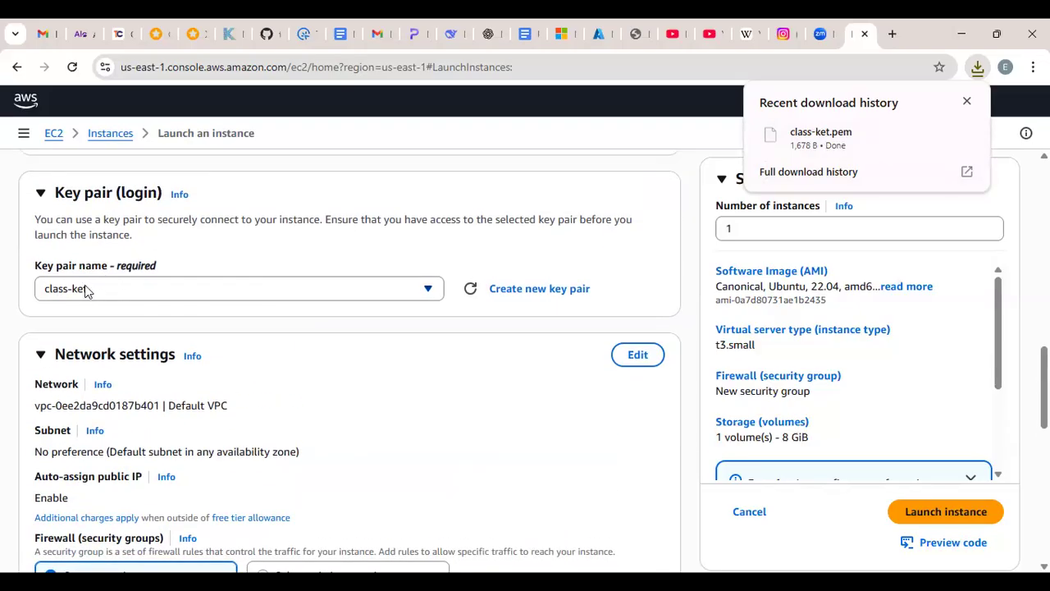
pyautogui.scroll(-2, 279, 339)
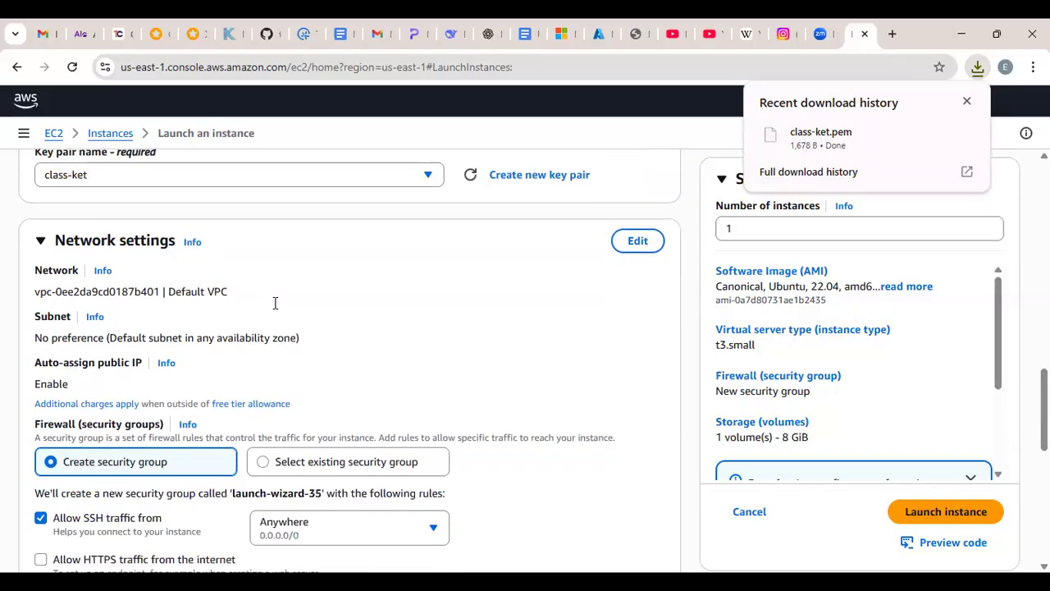
pyautogui.scroll(-1, 193, 313)
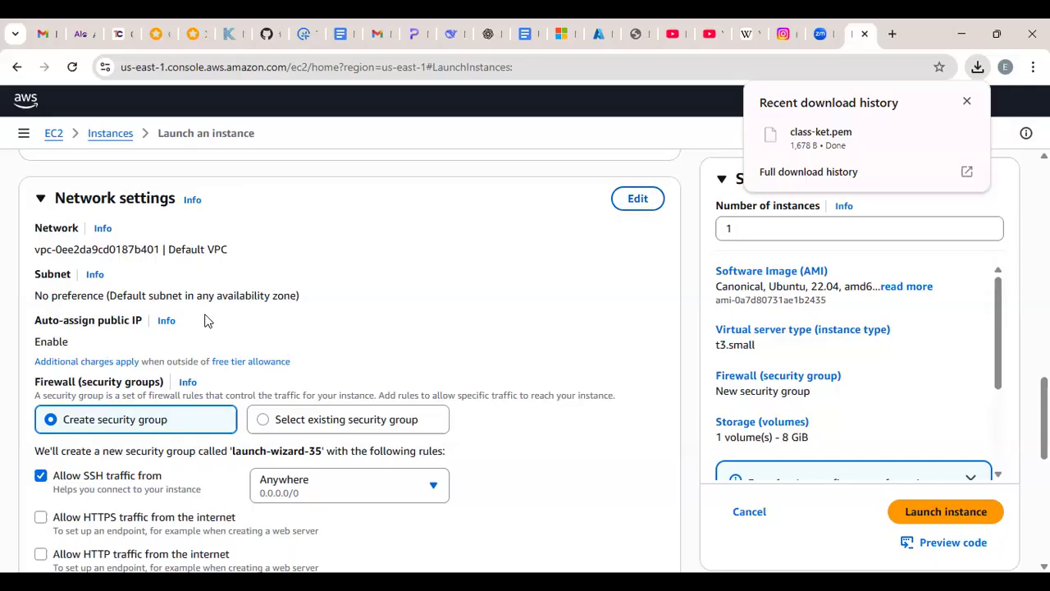
pyautogui.scroll(-1, 207, 320)
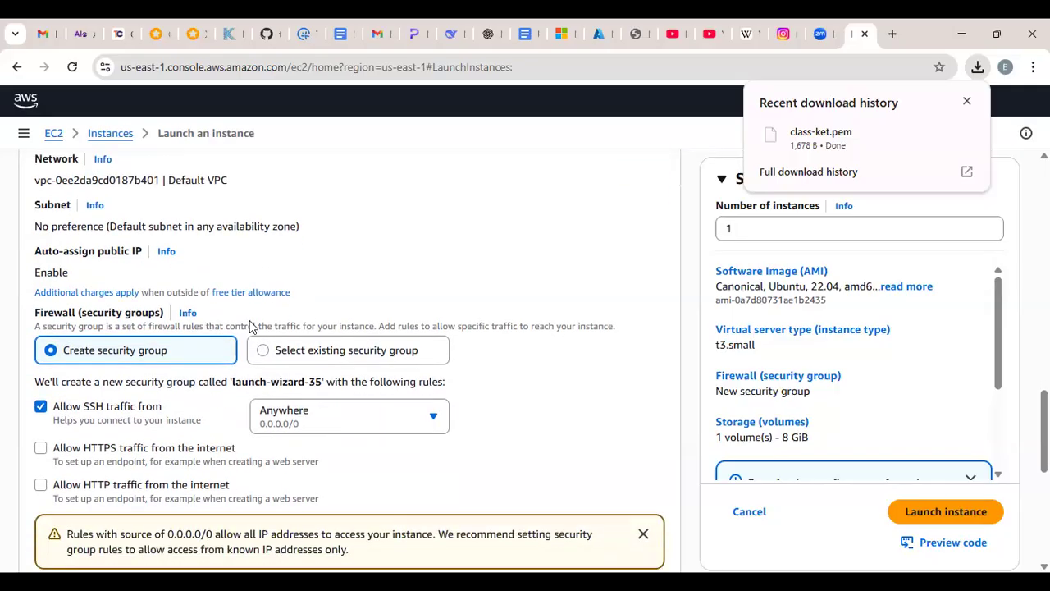
pyautogui.scroll(2, 658, 262)
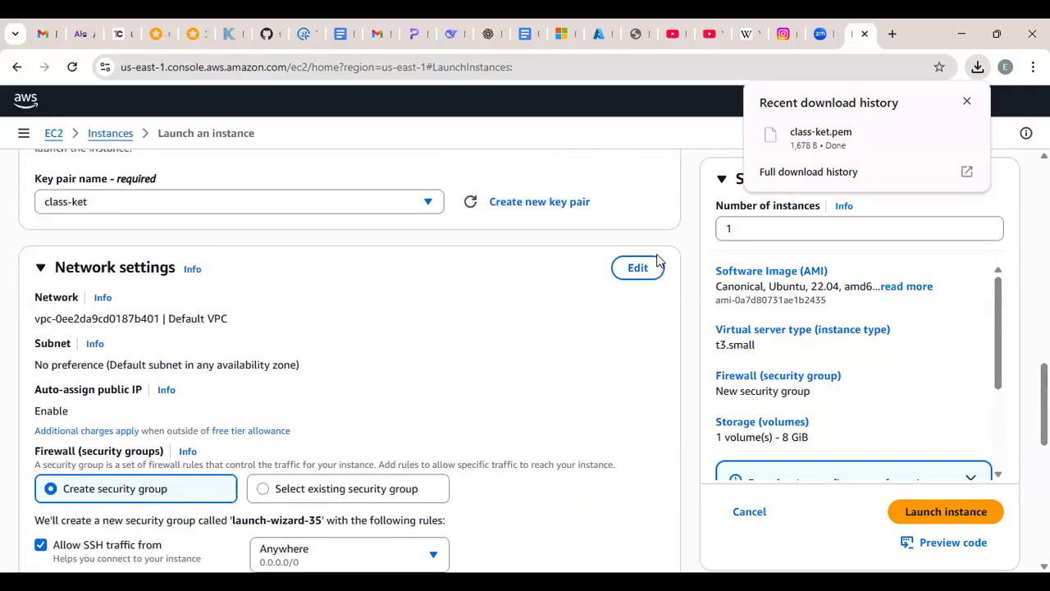
pyautogui.scroll(-2, 349, 355)
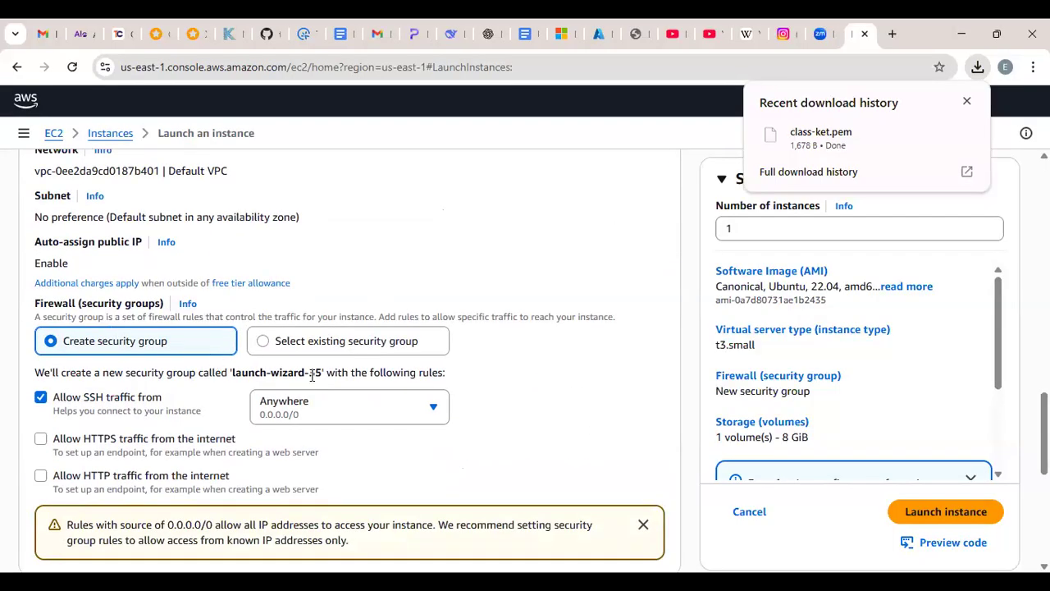
pyautogui.scroll(-1, 152, 408)
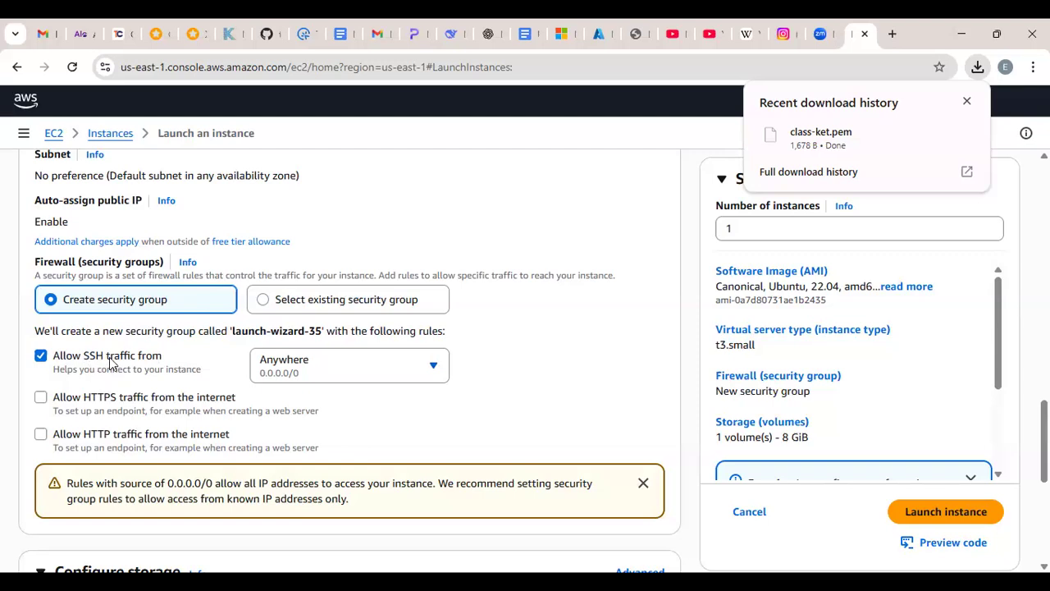
# Try My IP as the allowed SSH traffic source, return it to Anywhere, and look over the source options again.
pyautogui.click(314, 370)
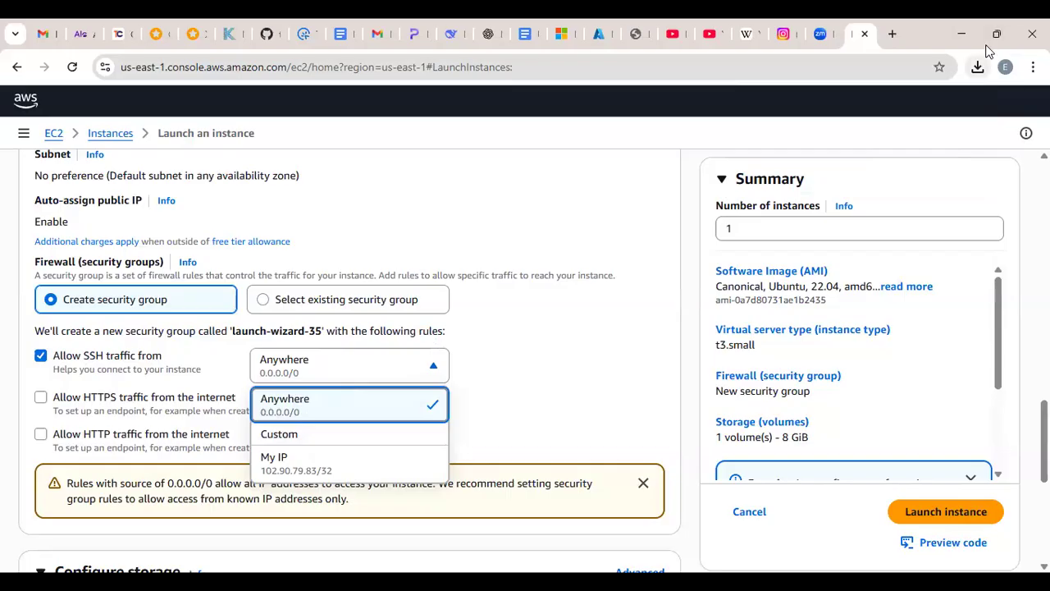
pyautogui.click(351, 460)
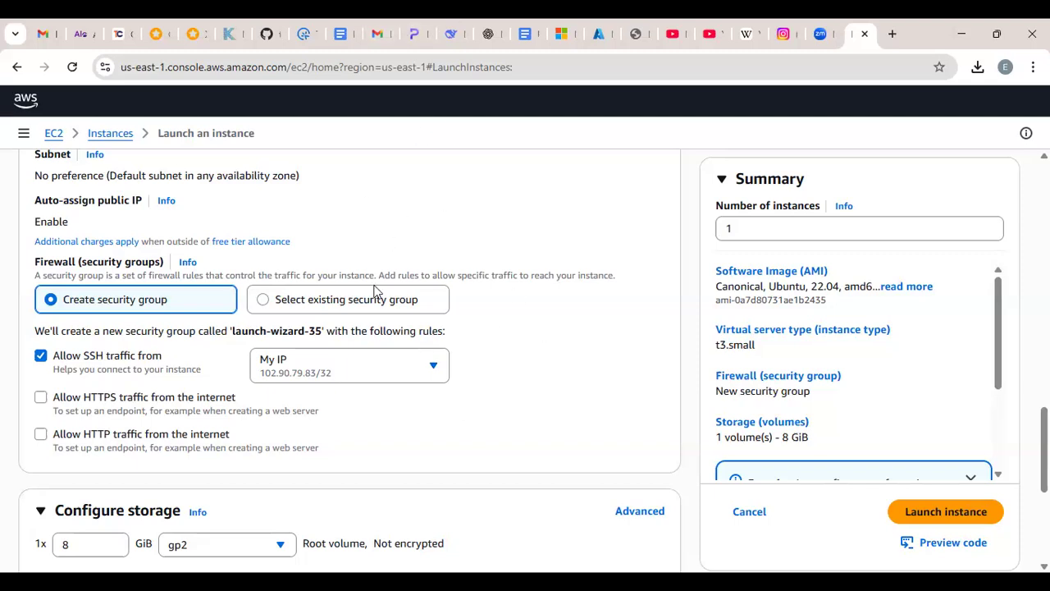
pyautogui.click(401, 366)
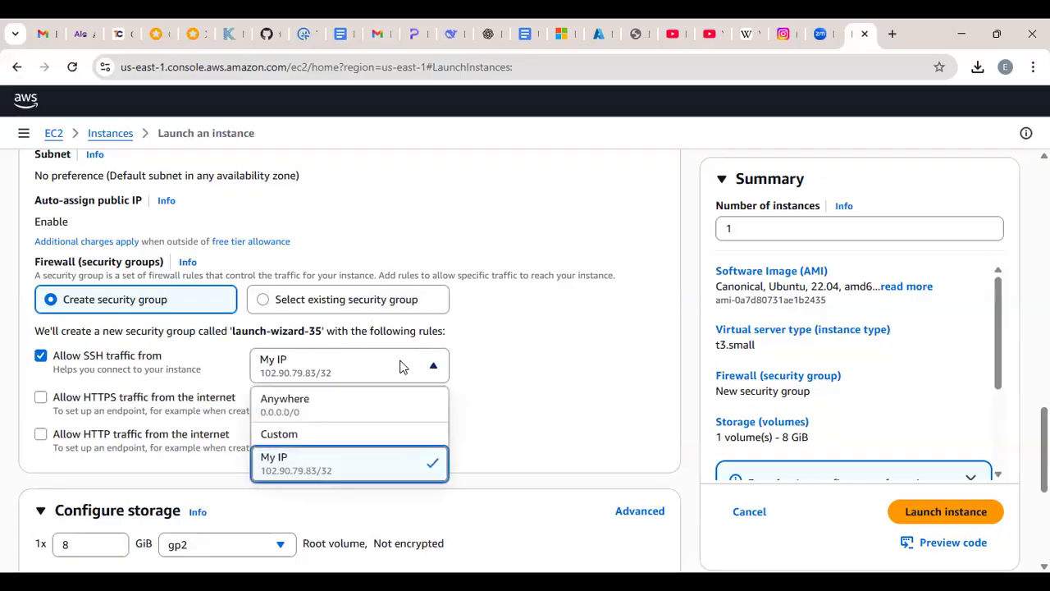
pyautogui.click(323, 405)
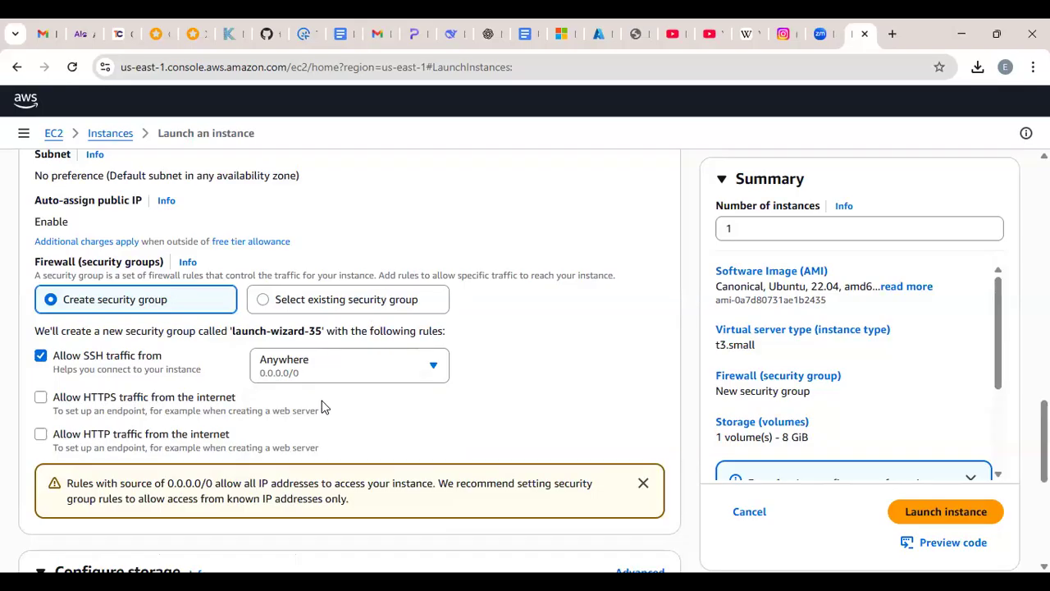
pyautogui.click(359, 370)
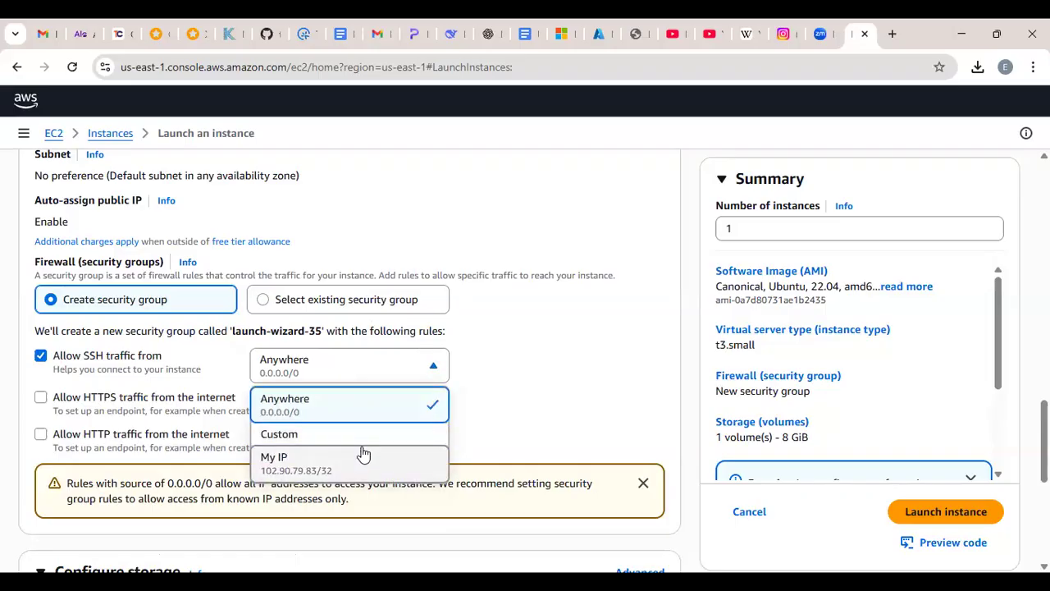
pyautogui.click(549, 432)
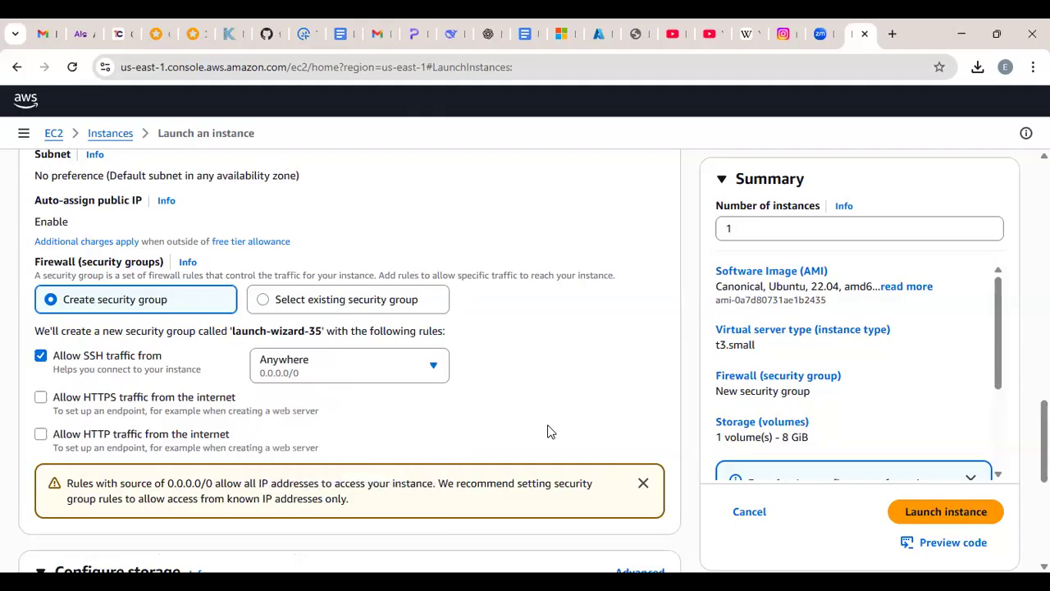
# Allow both HTTP and HTTPS traffic from the internet in the new security group.
pyautogui.click(42, 437)
pyautogui.click(129, 403)
pyautogui.scroll(-1, 666, 436)
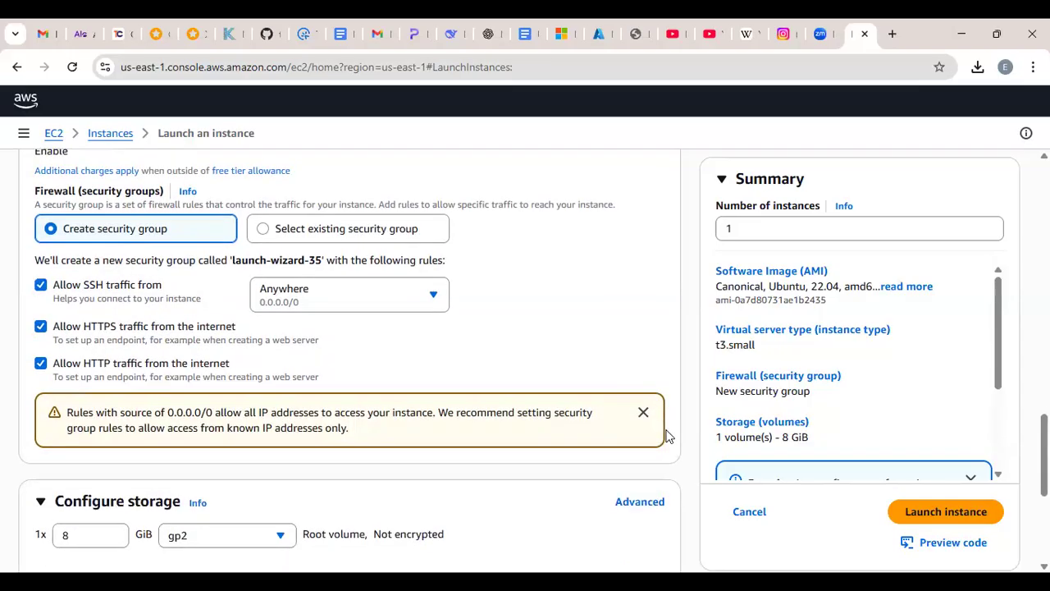
# Examine the storage configuration and the volume types offered for the root volume, leaving the selection as it is.
pyautogui.scroll(-1, 343, 362)
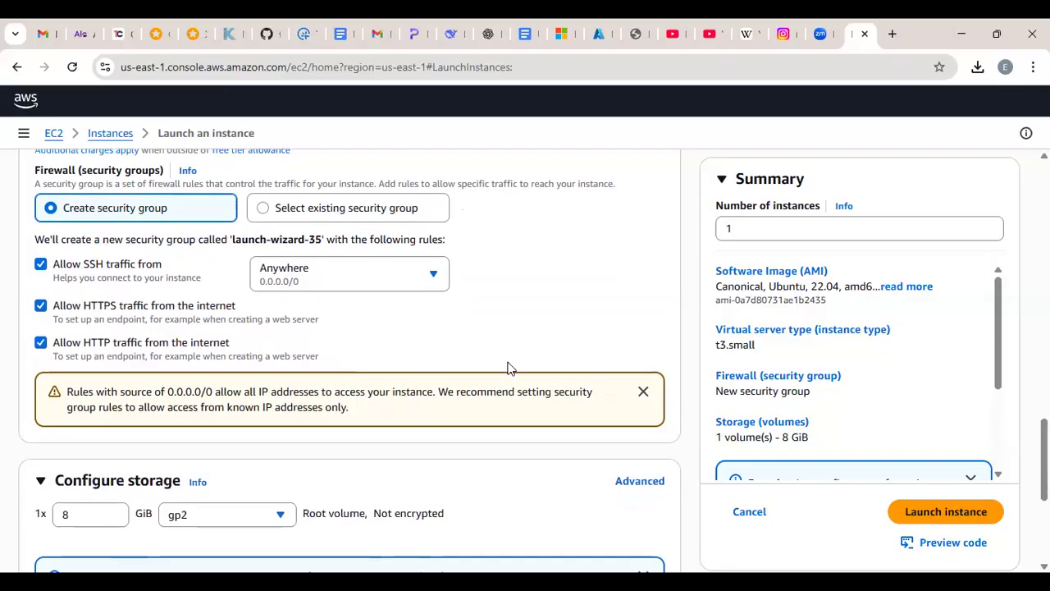
pyautogui.scroll(-3, 508, 365)
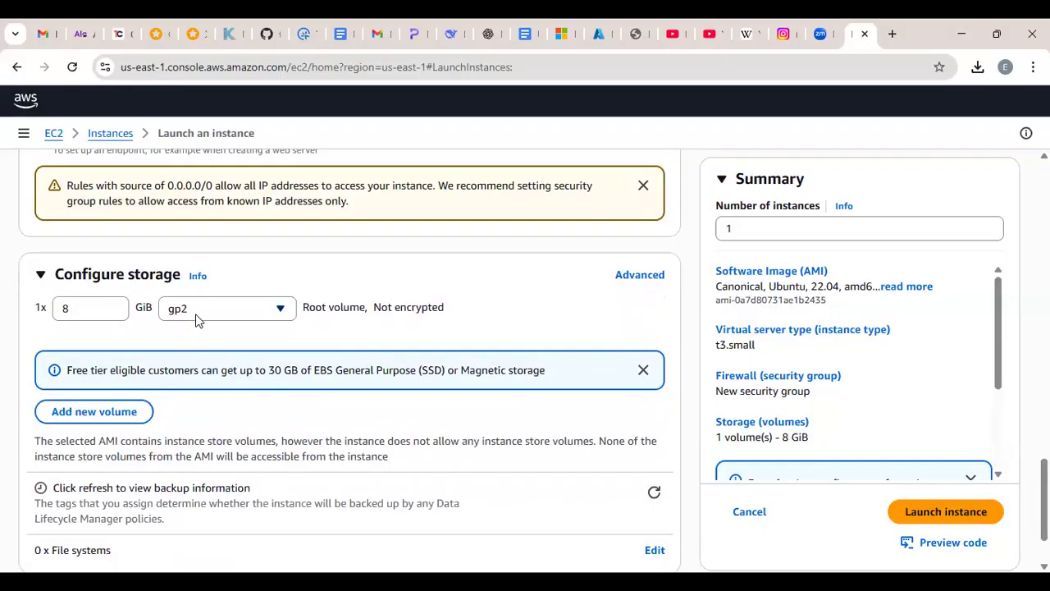
pyautogui.click(282, 310)
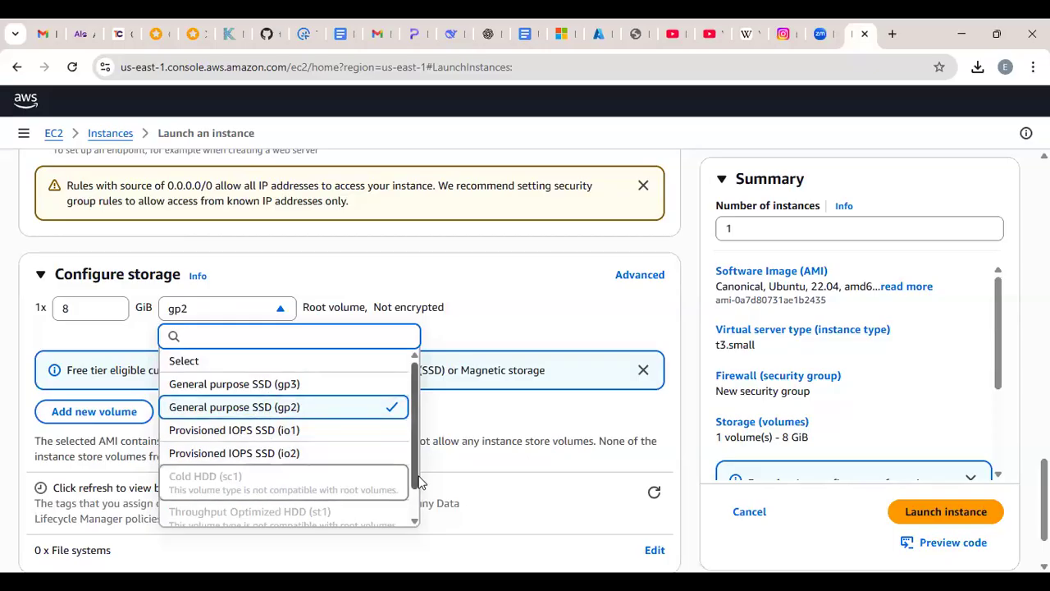
pyautogui.moveTo(418, 485); pyautogui.dragTo(417, 519)
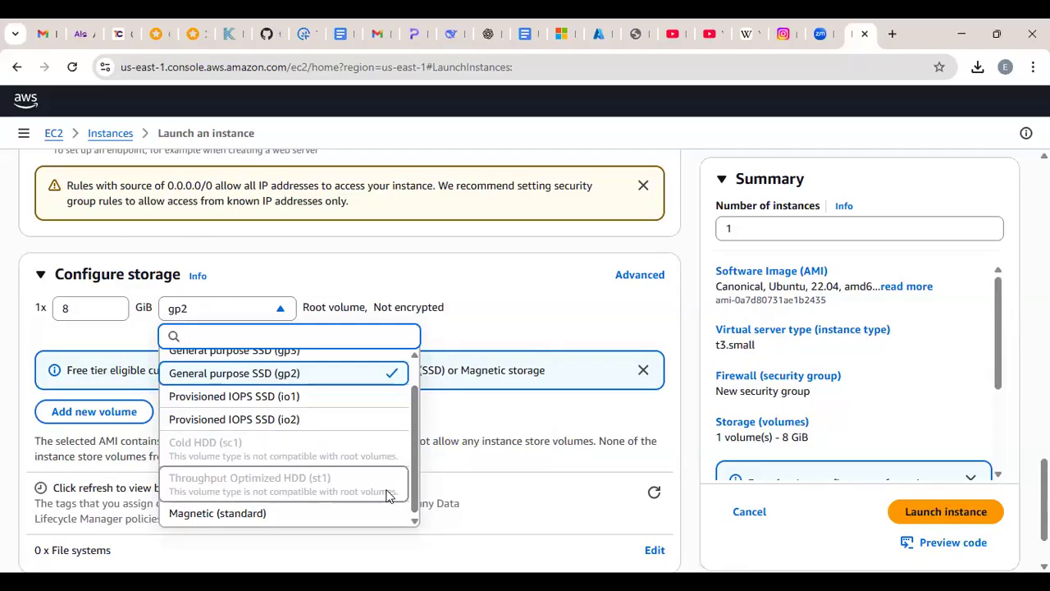
pyautogui.click(447, 423)
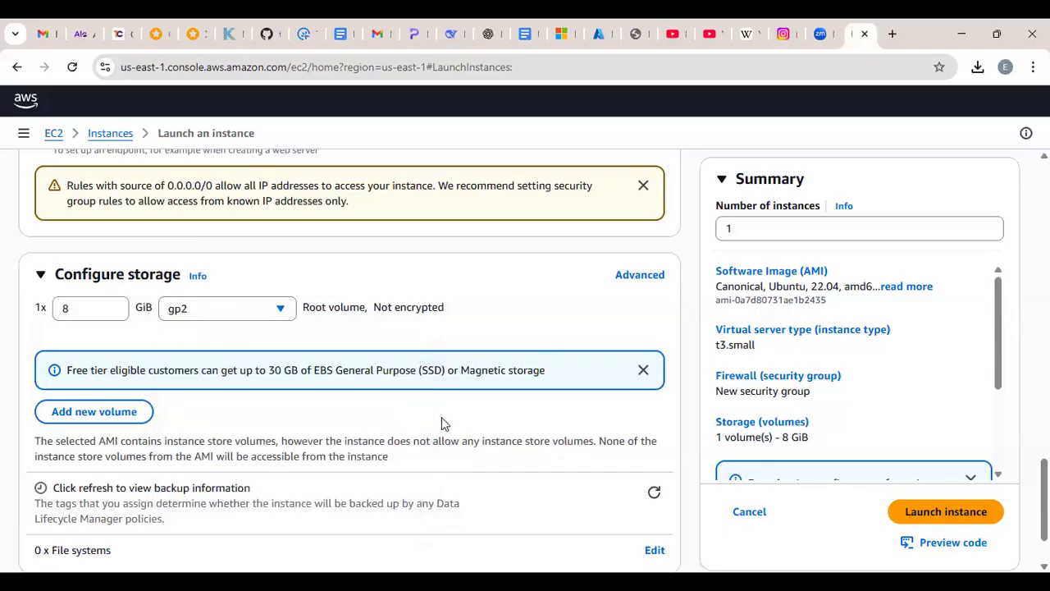
# Expand the advanced details of the launch configuration and look over the domain join, IAM profile, hostname, auto-recovery and shutdown behavior settings.
pyautogui.scroll(-2, 347, 358)
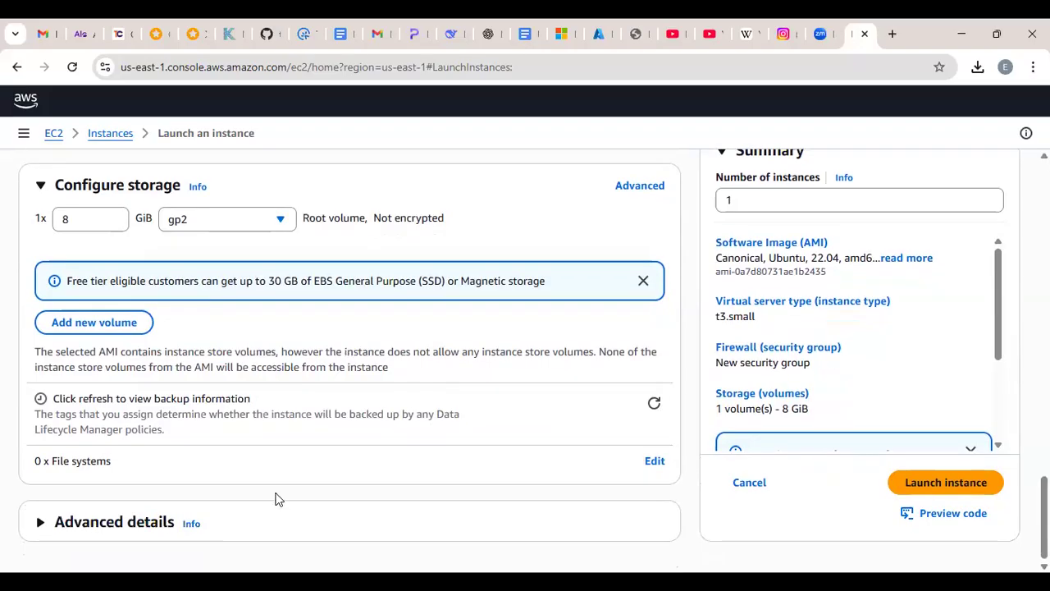
pyautogui.click(145, 527)
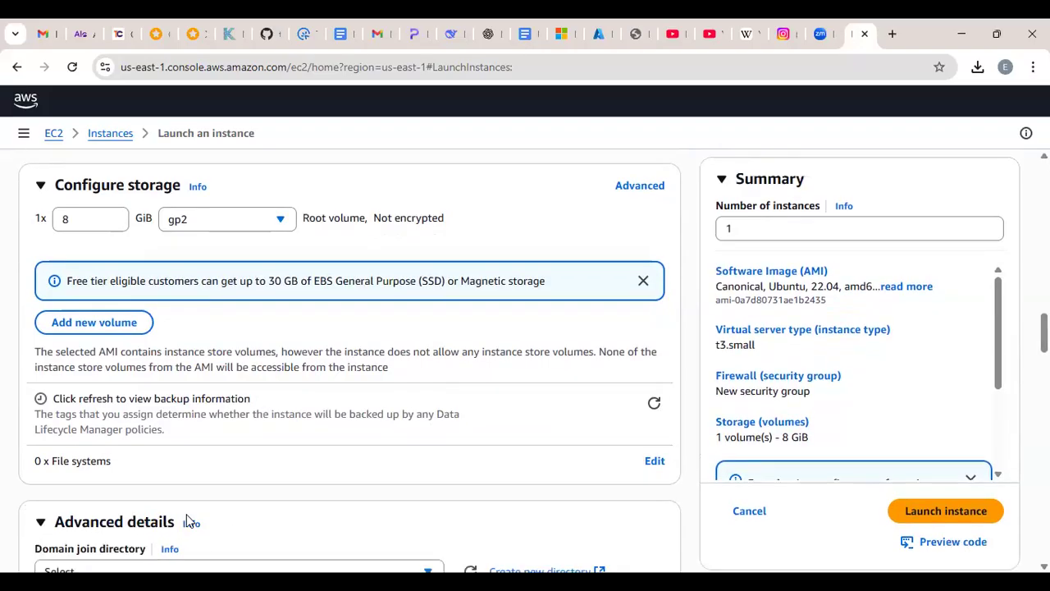
pyautogui.scroll(-3, 188, 520)
pyautogui.scroll(-5, 186, 520)
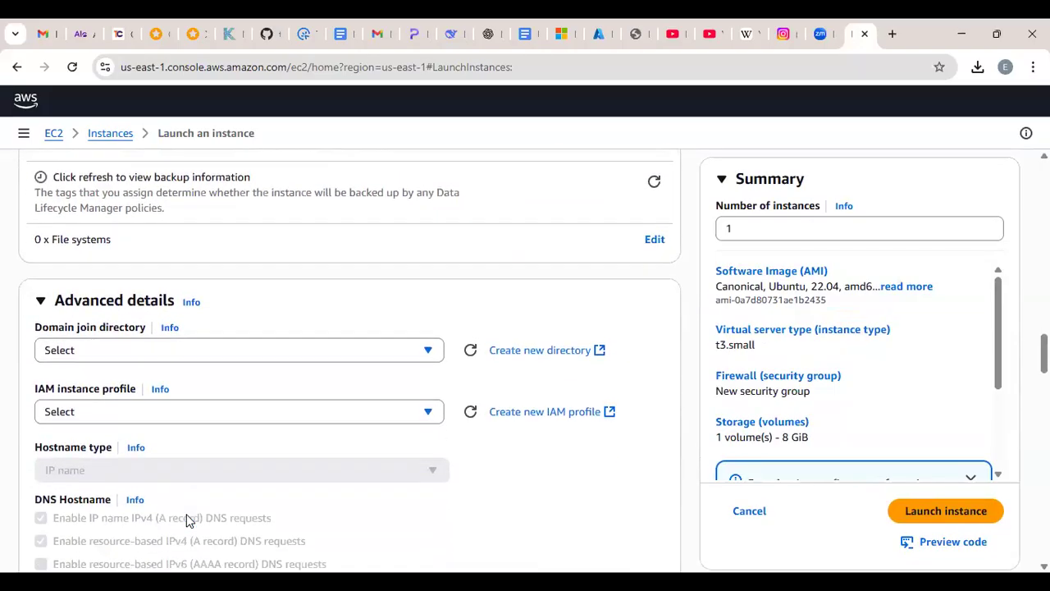
pyautogui.scroll(-1, 187, 520)
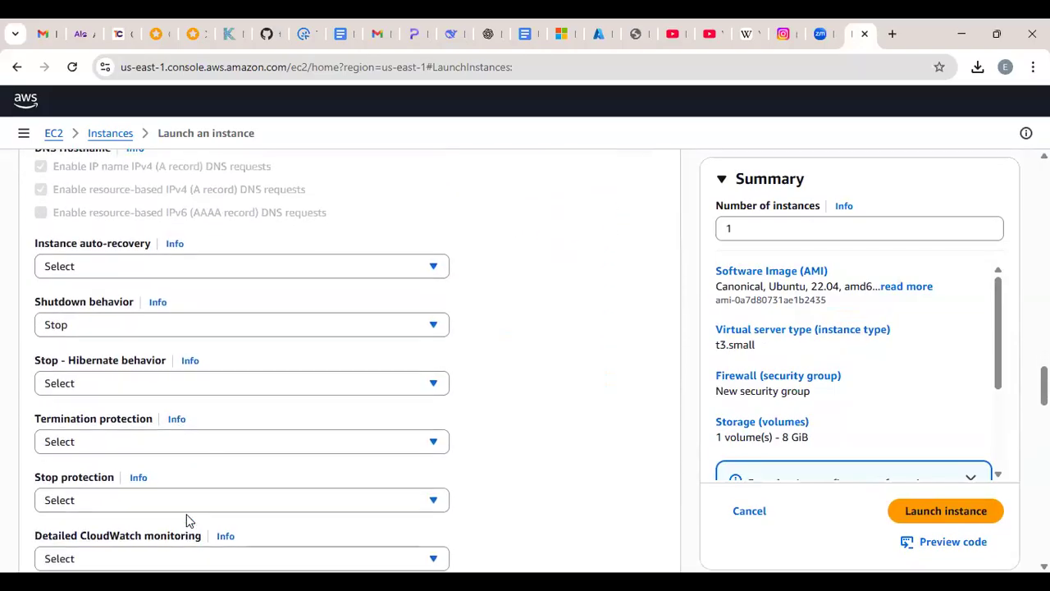
pyautogui.click(137, 323)
pyautogui.click(160, 263)
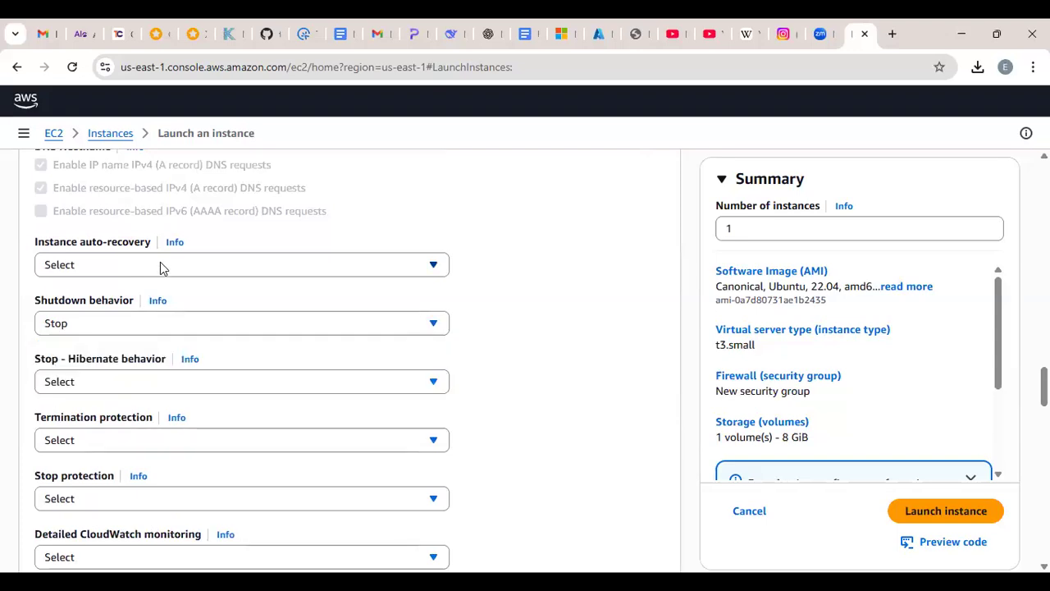
# Examine the choices offered for termination protection and stop protection, leaving both settings unselected.
pyautogui.click(209, 431)
pyautogui.click(210, 435)
pyautogui.click(211, 435)
pyautogui.scroll(-3, 251, 211)
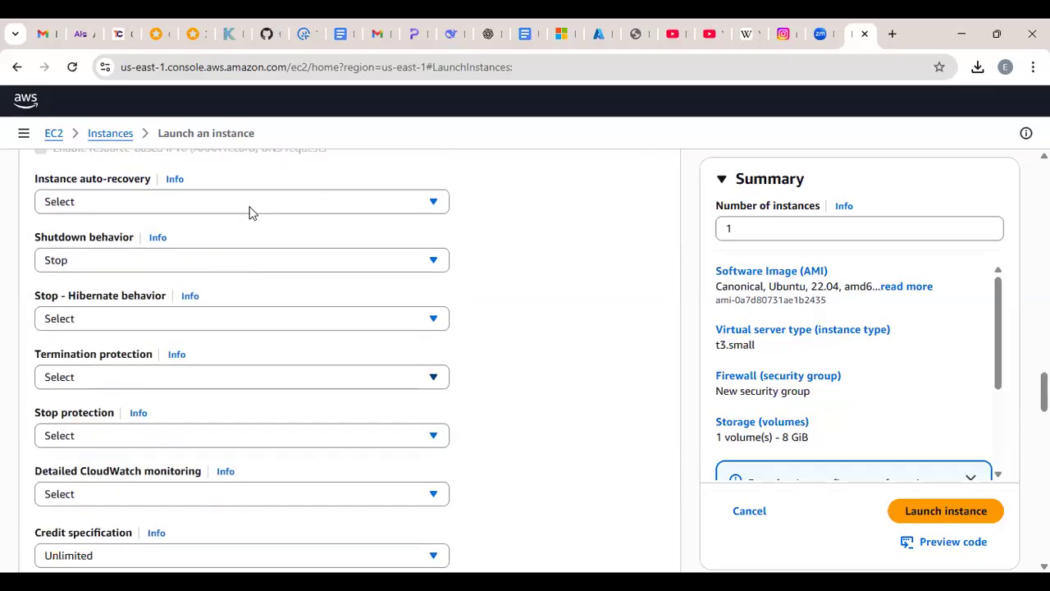
pyautogui.press('space')
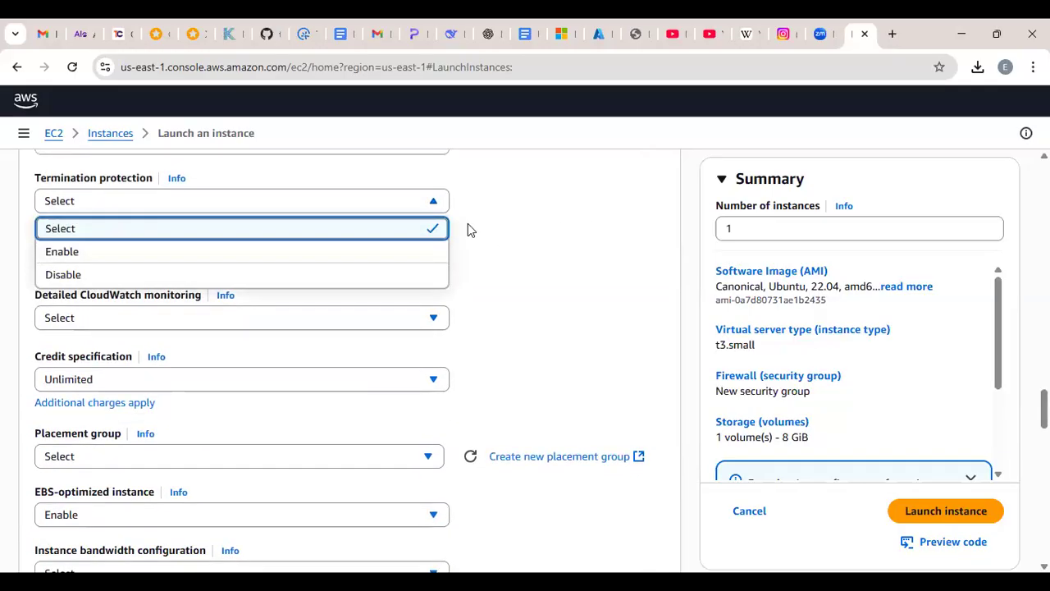
pyautogui.click(420, 209)
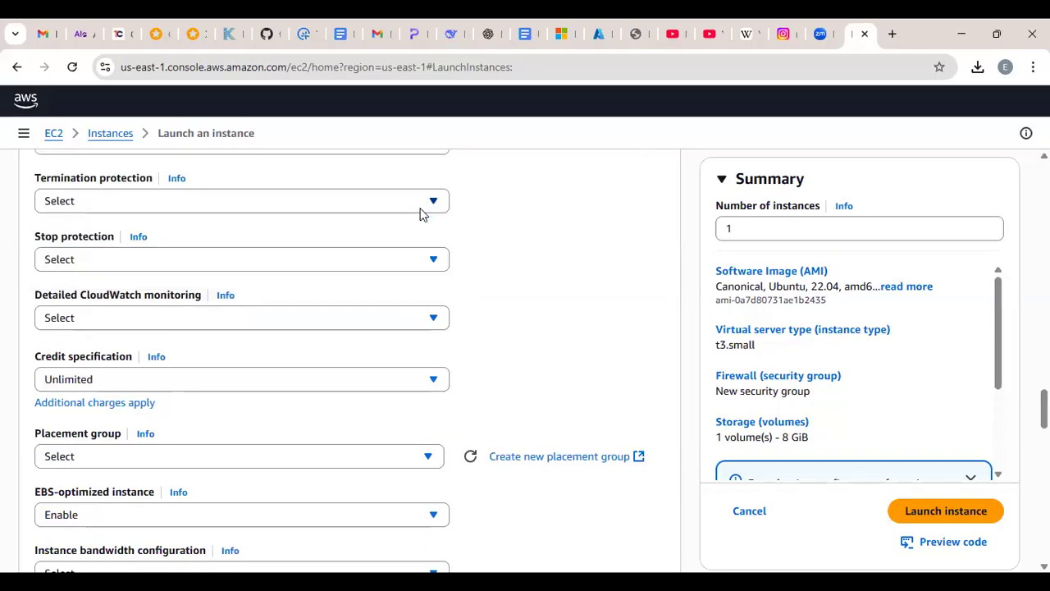
pyautogui.press('space')
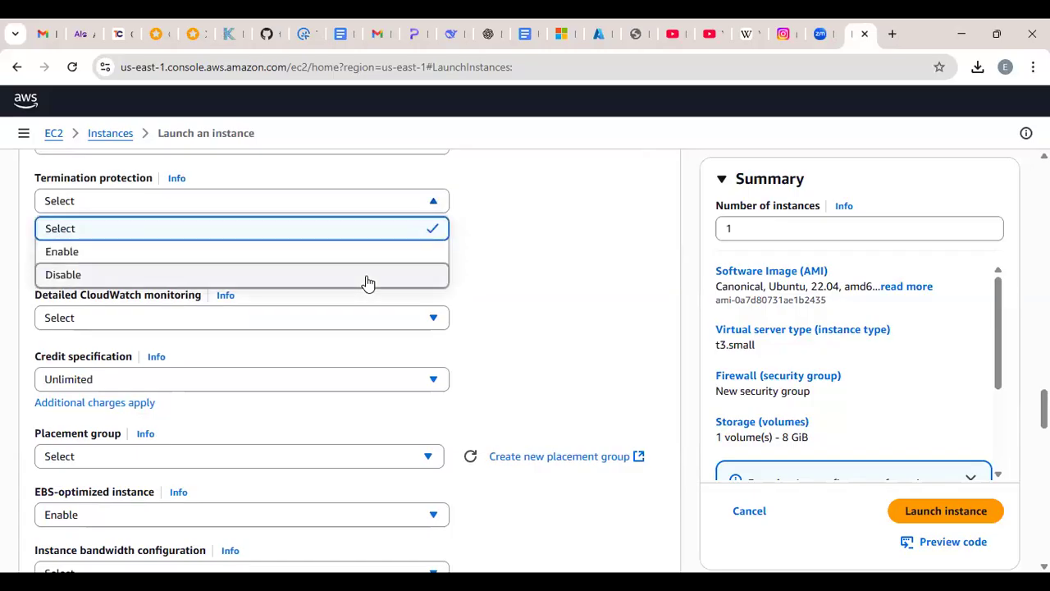
pyautogui.click(453, 251)
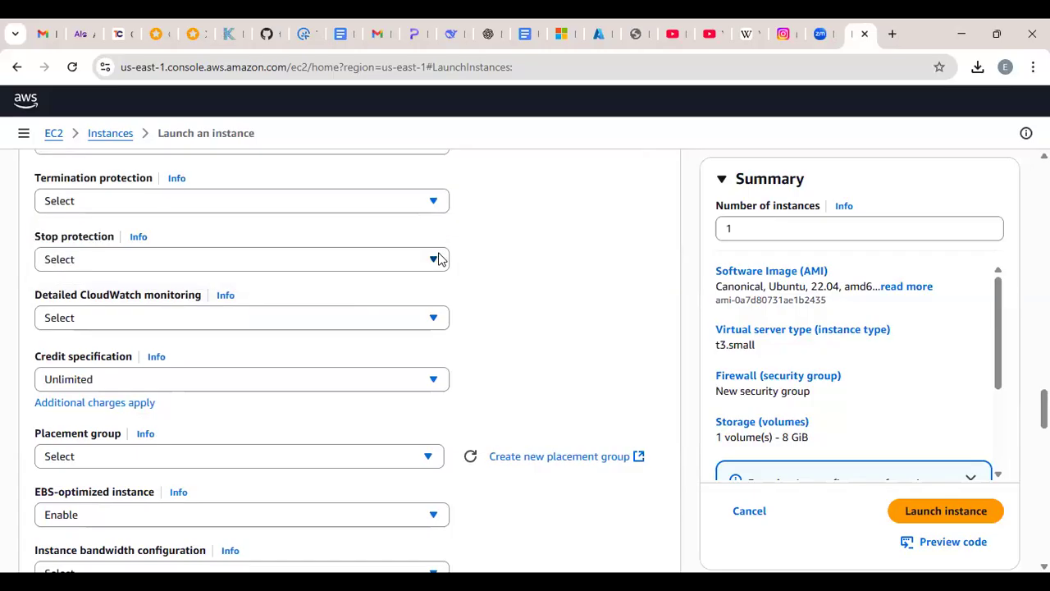
pyautogui.click(435, 259)
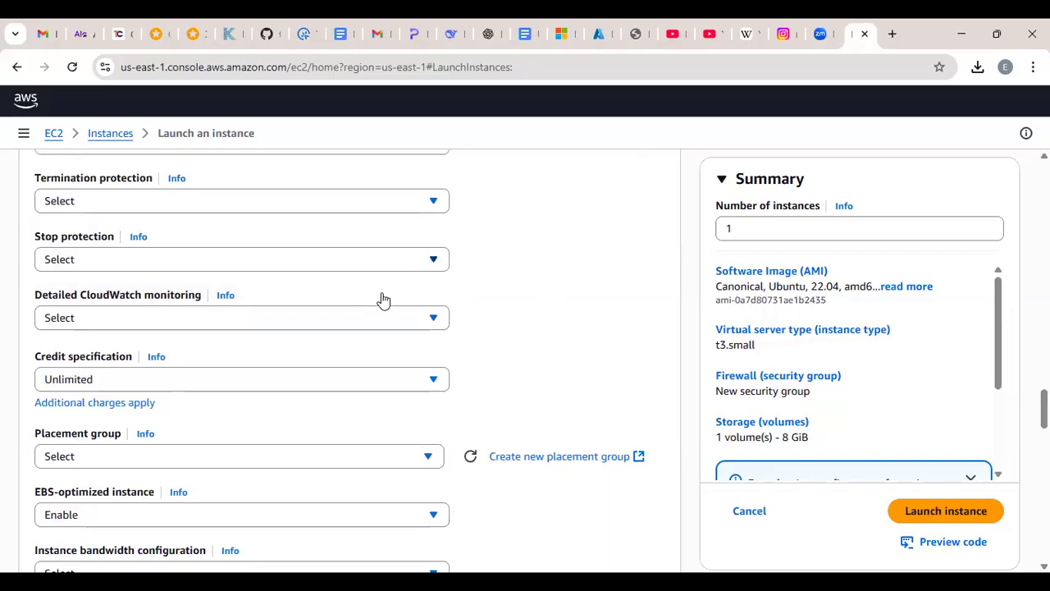
pyautogui.click(472, 310)
# Review the remaining advanced details, from credit specification and purchasing options through CPU and metadata settings to the optional user data field.
pyautogui.scroll(-3, 468, 307)
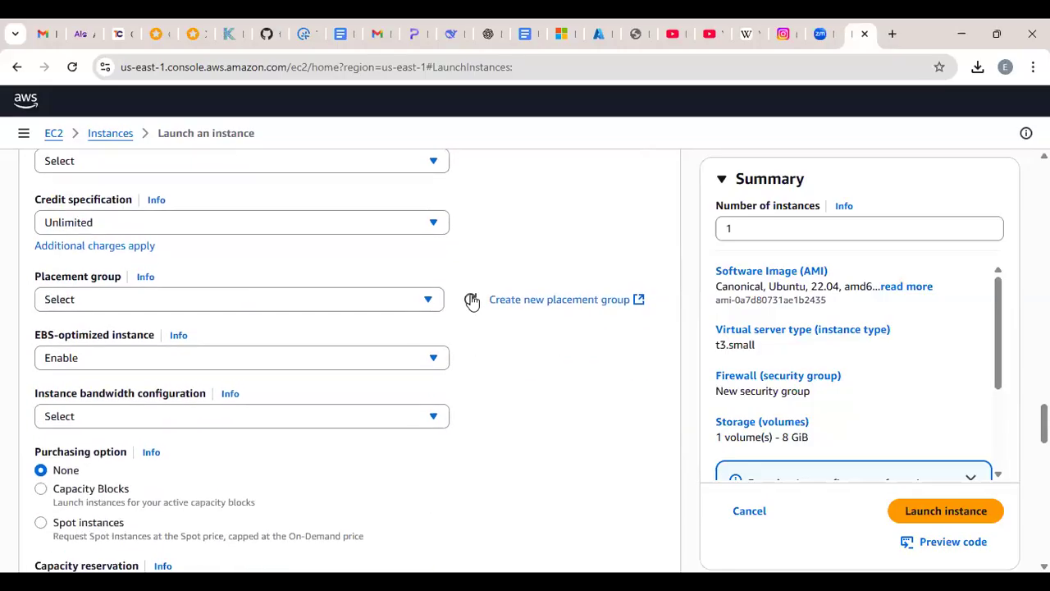
pyautogui.scroll(-1, 458, 305)
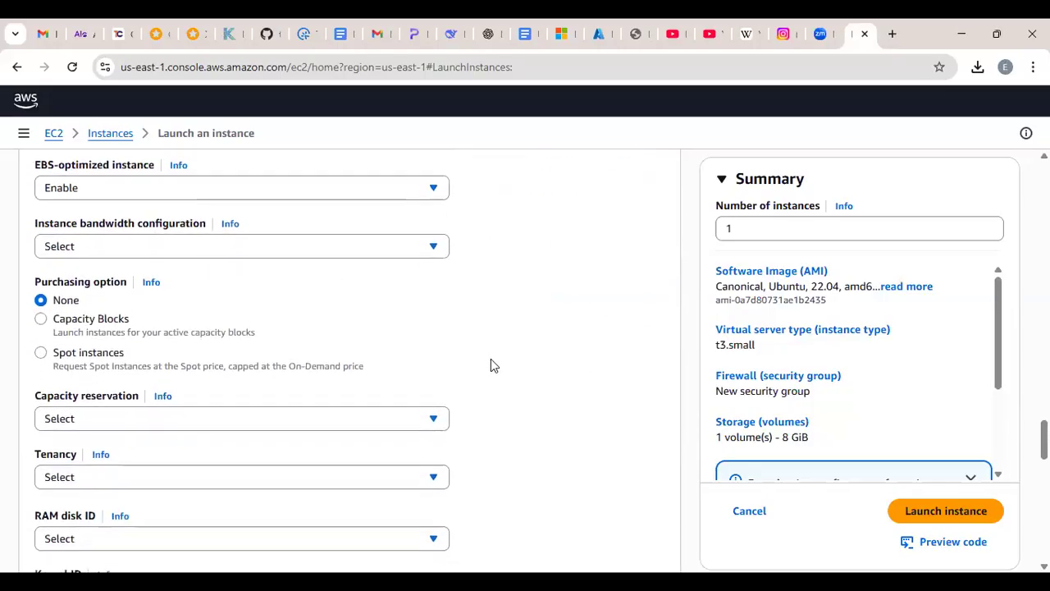
pyautogui.scroll(-2, 589, 400)
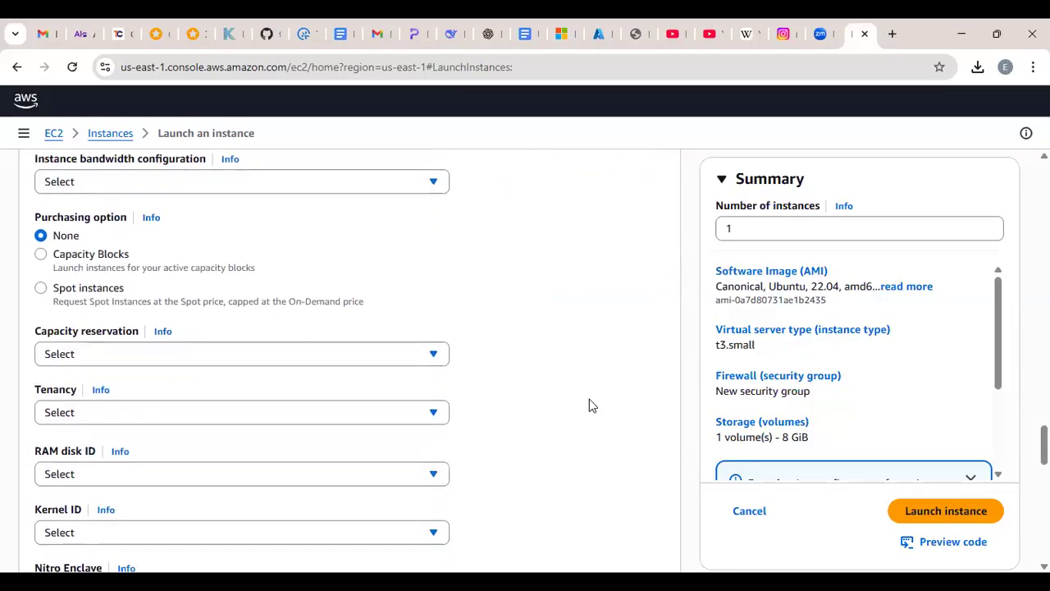
pyautogui.scroll(-7, 589, 399)
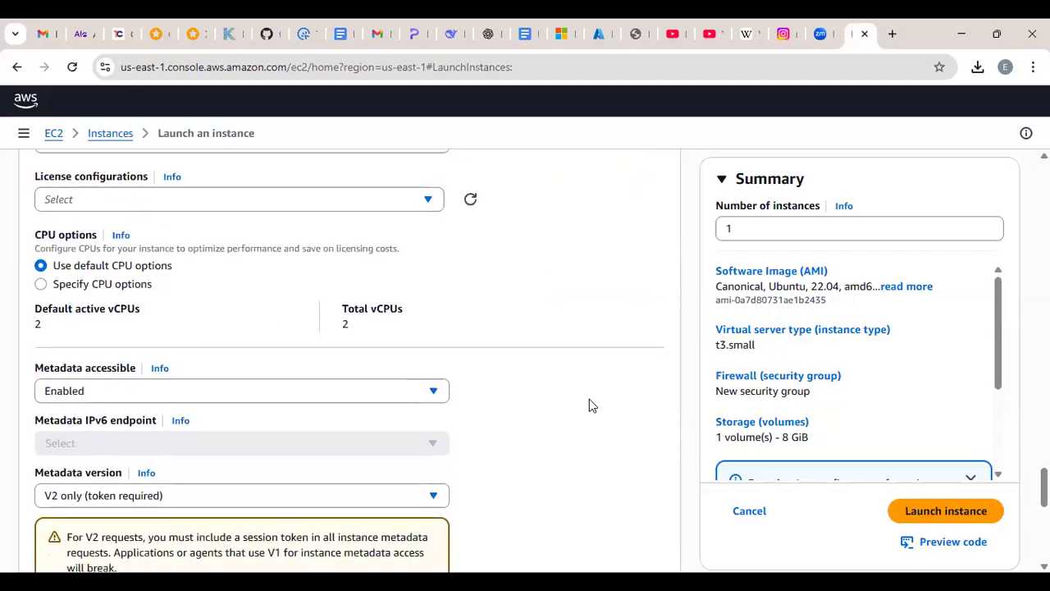
pyautogui.scroll(-4, 589, 419)
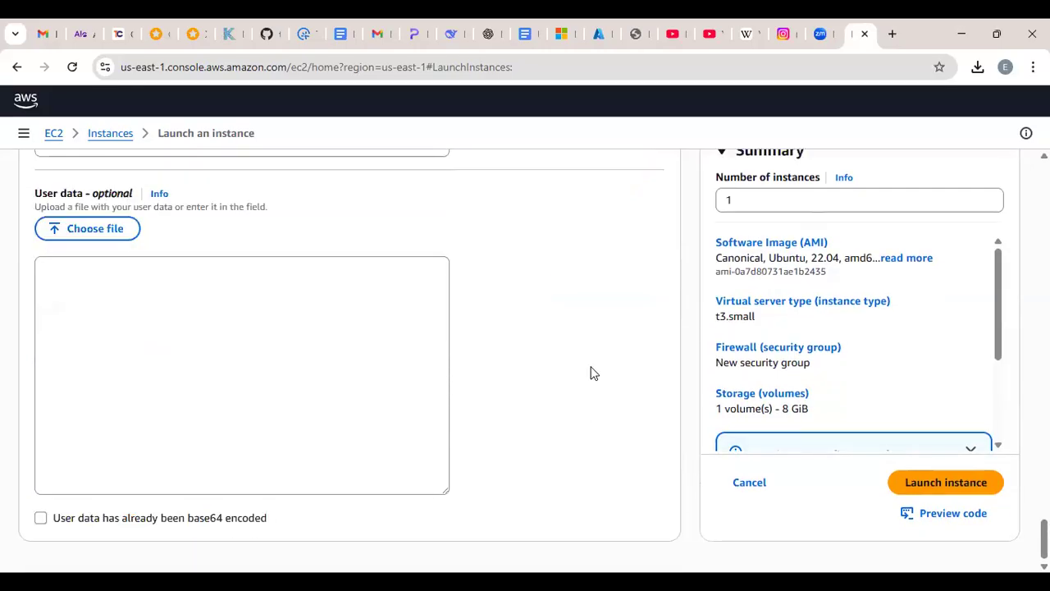
pyautogui.scroll(2, 567, 337)
pyautogui.scroll(-2, 525, 345)
pyautogui.click(378, 377)
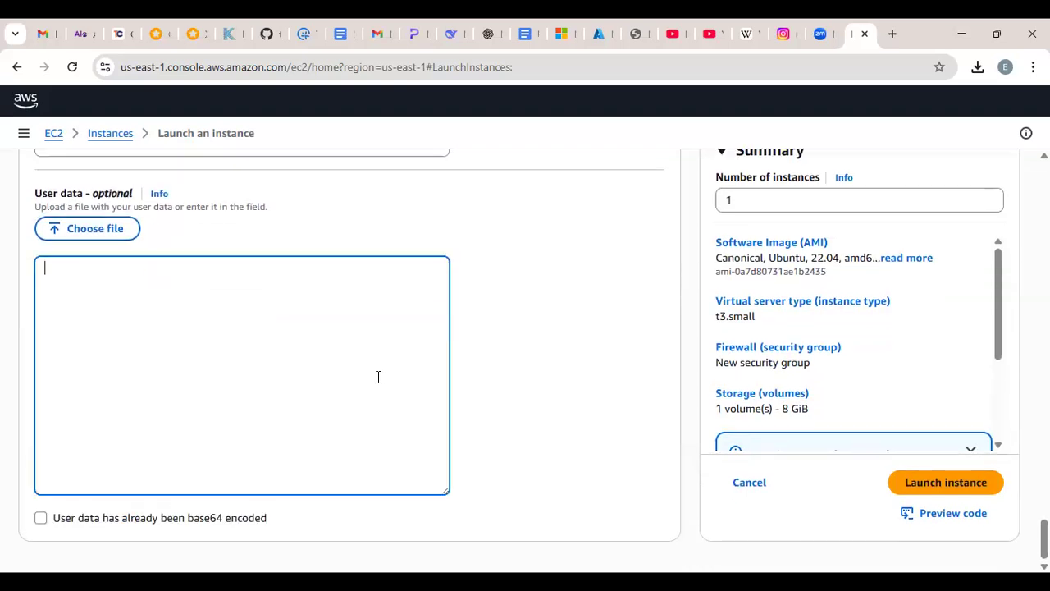
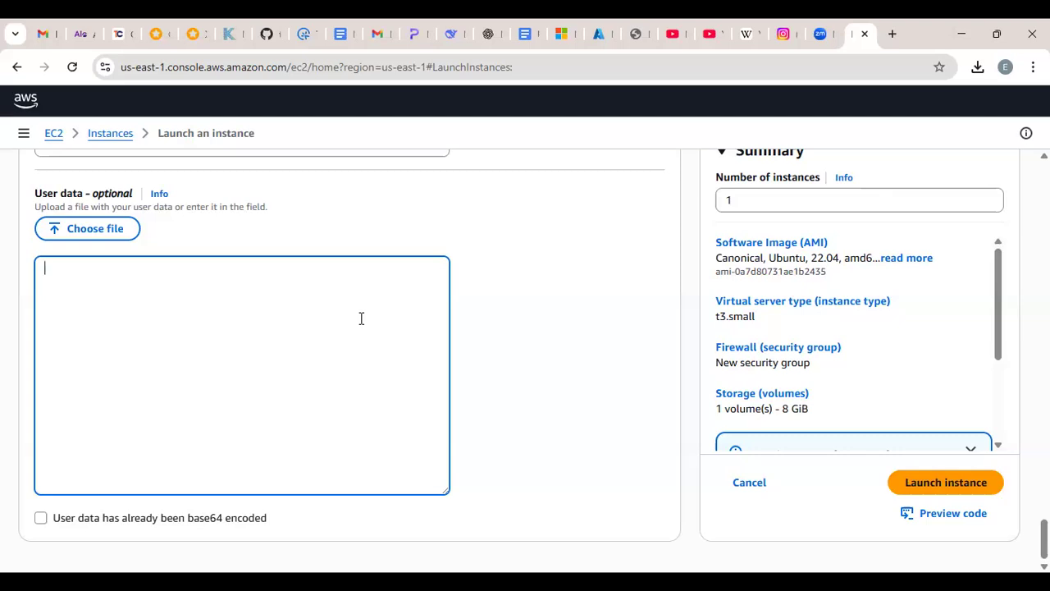
pyautogui.scroll(6, 561, 374)
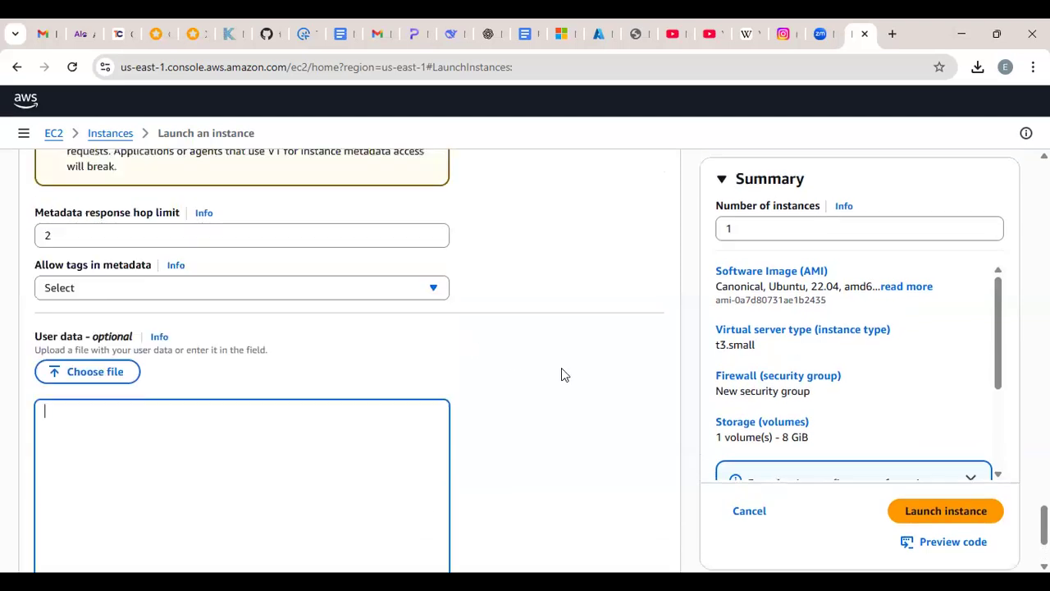
pyautogui.scroll(-5, 579, 302)
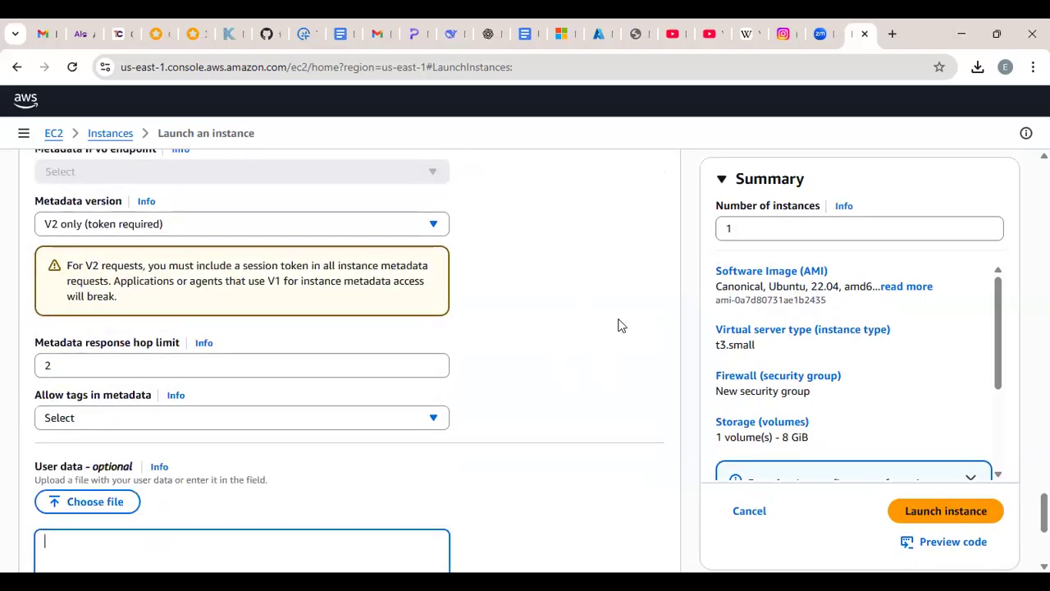
pyautogui.scroll(-2, 620, 324)
pyautogui.scroll(6, 621, 329)
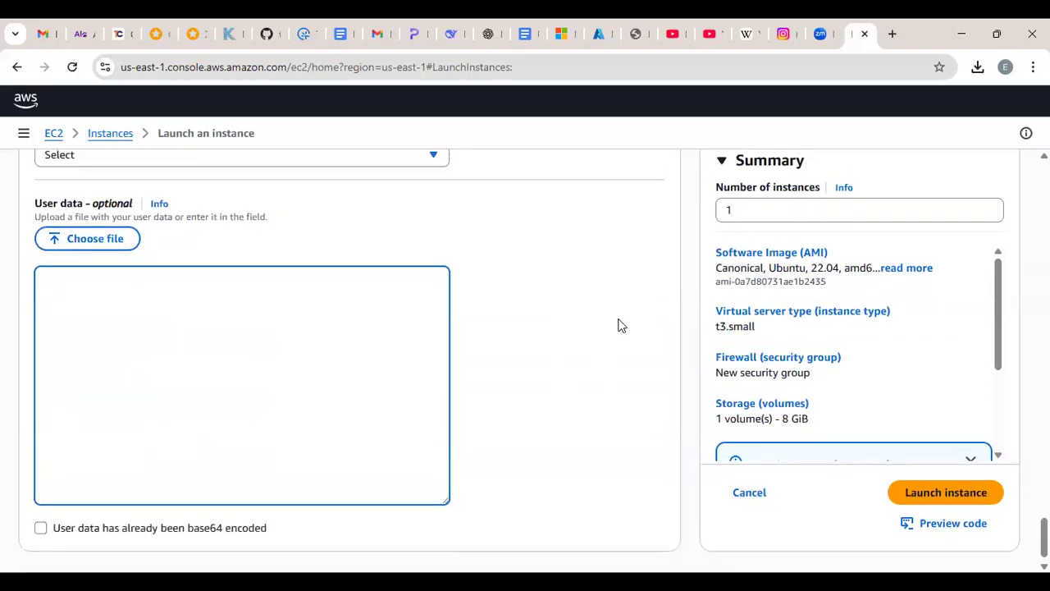
pyautogui.scroll(3, 770, 224)
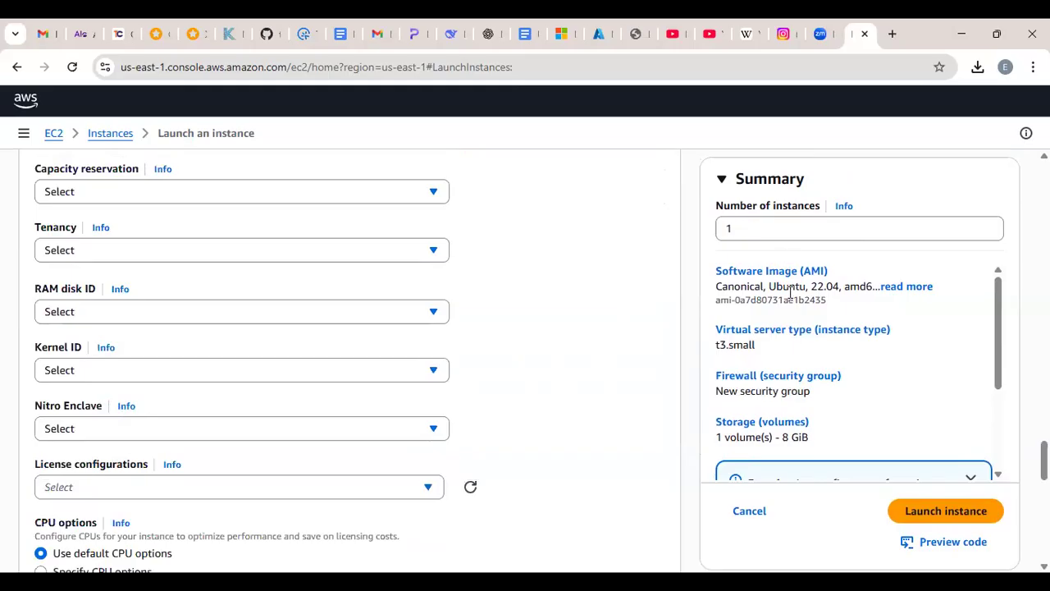
# Review the launch summary, covering the software image, instance type, firewall, storage and free tier allowances.
pyautogui.scroll(-1, 791, 295)
pyautogui.scroll(2, 804, 340)
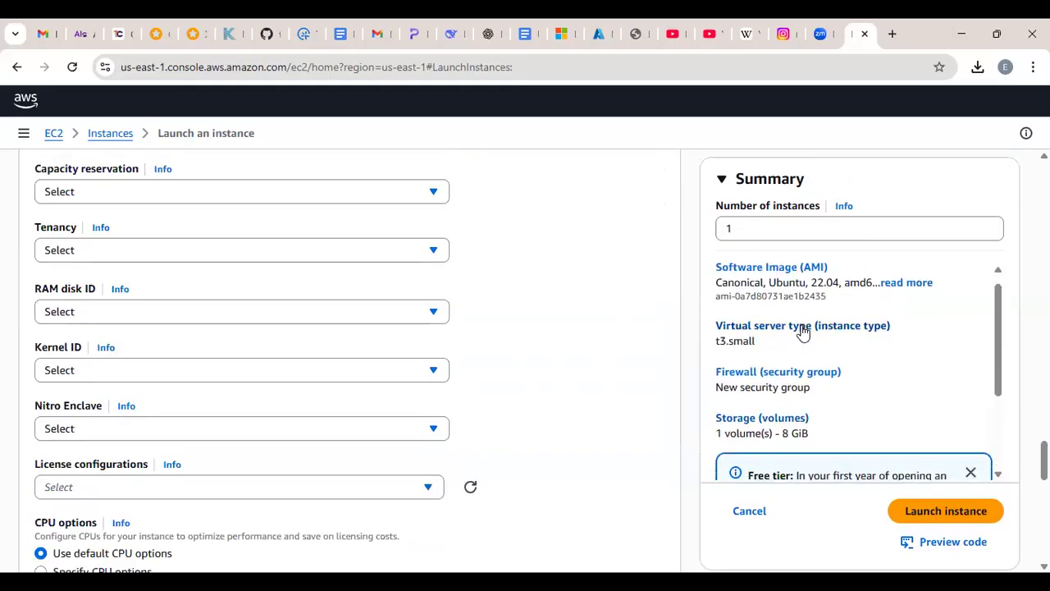
pyautogui.scroll(-3, 801, 325)
pyautogui.scroll(-1, 802, 326)
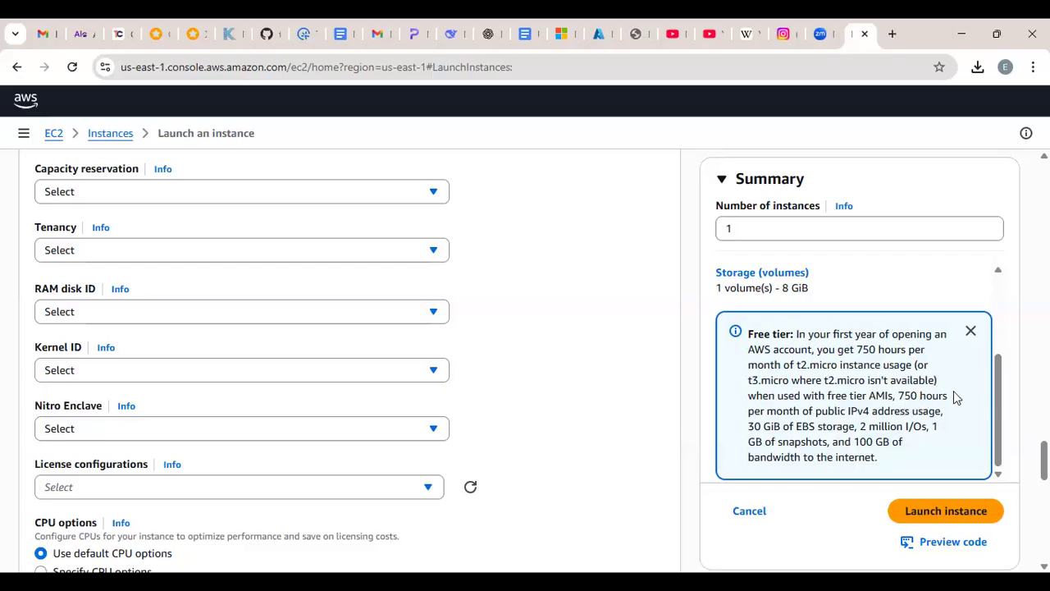
pyautogui.scroll(-1, 853, 433)
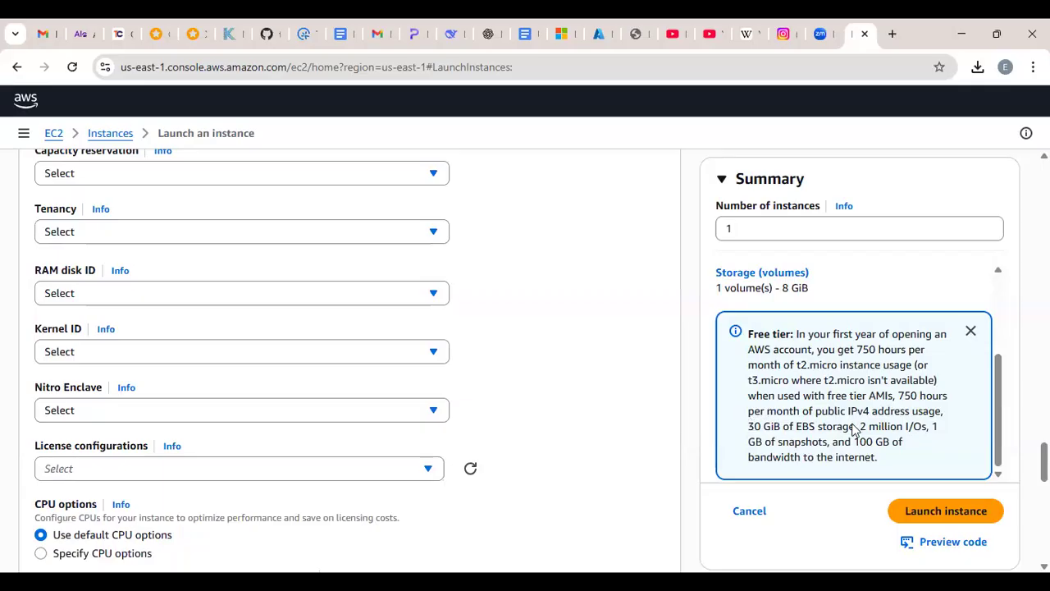
# Try 300 GiB as the root volume size in the storage configuration and return it to 8 GiB.
pyautogui.scroll(5, 443, 308)
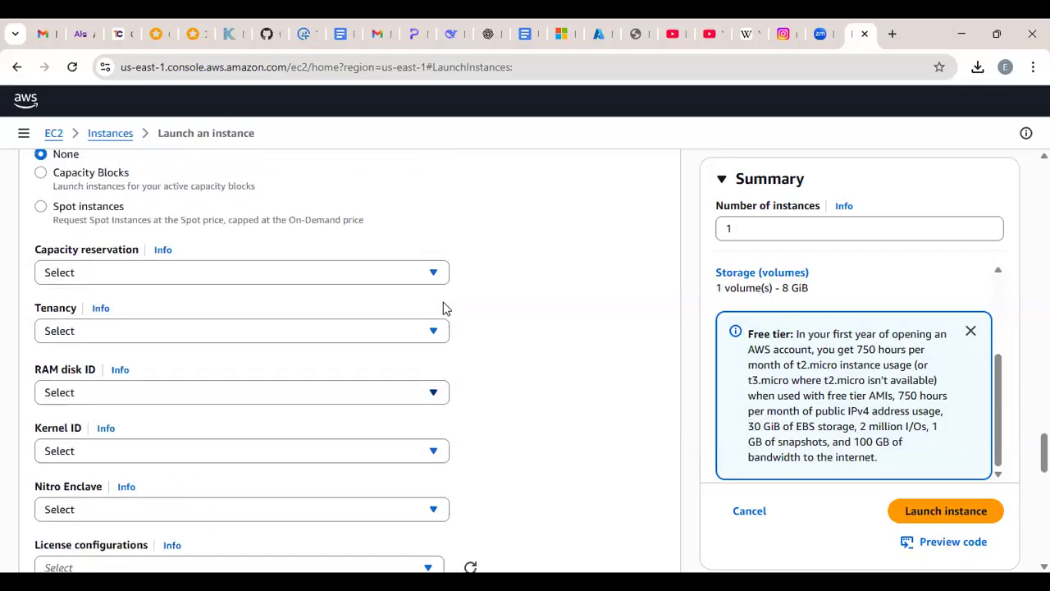
pyautogui.scroll(8, 443, 307)
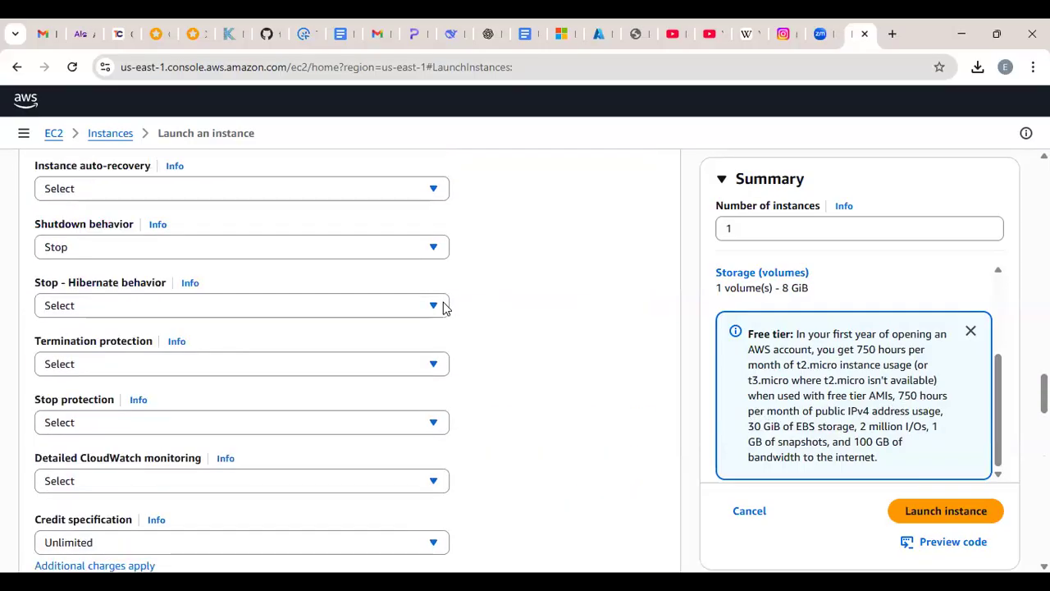
pyautogui.scroll(4, 443, 308)
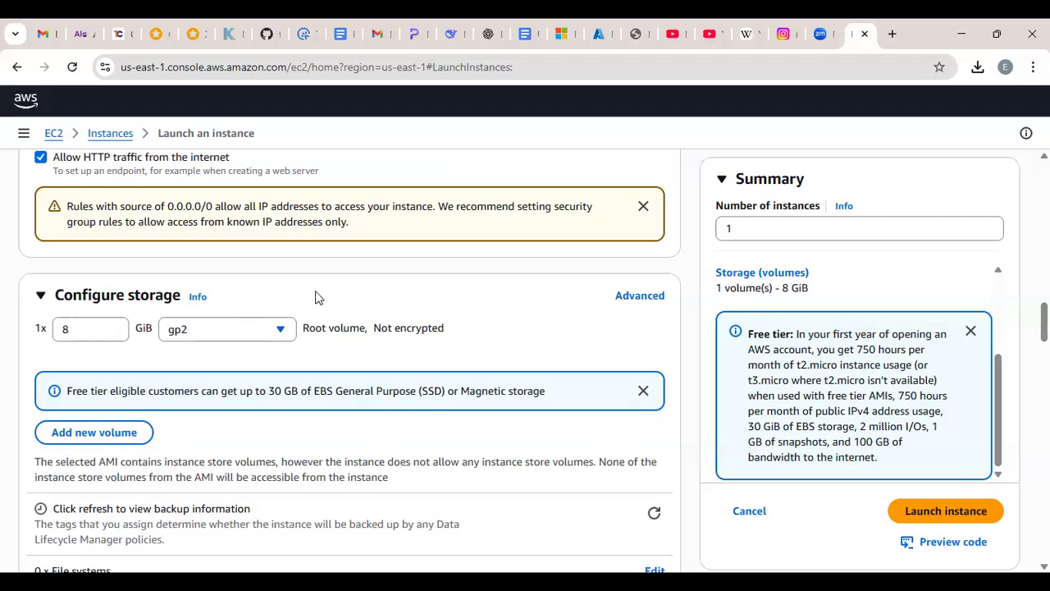
pyautogui.click(80, 327)
pyautogui.press('BackSpace')
pyautogui.write('3')
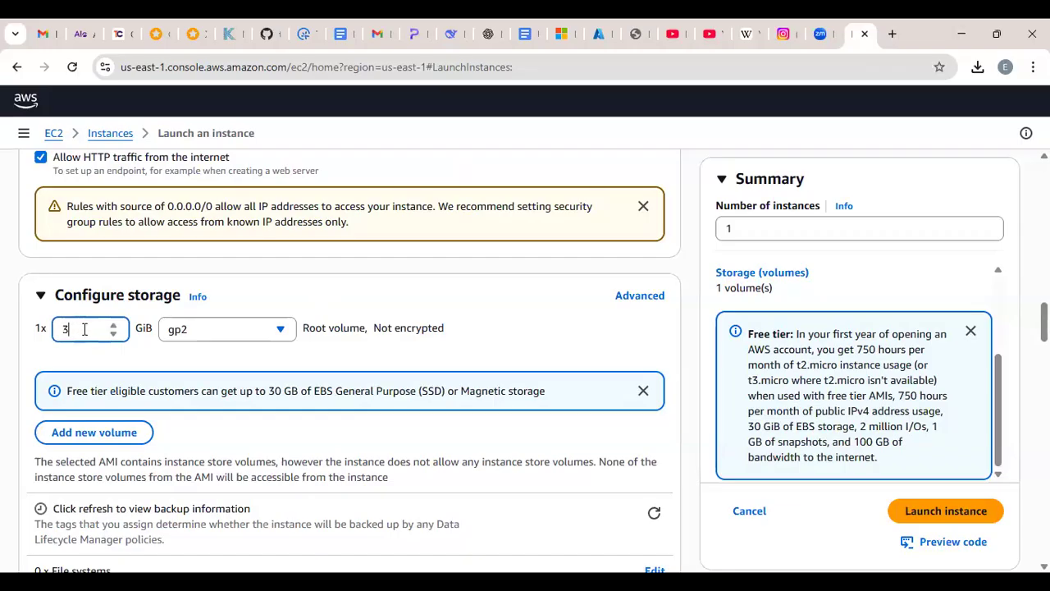
pyautogui.write('00')
pyautogui.press('BackSpace')
pyautogui.press('BackSpace')
pyautogui.press('BackSpace')
pyautogui.write('8')
# Launch the configured instance and open its details page from the launch confirmation.
pyautogui.click(907, 511)
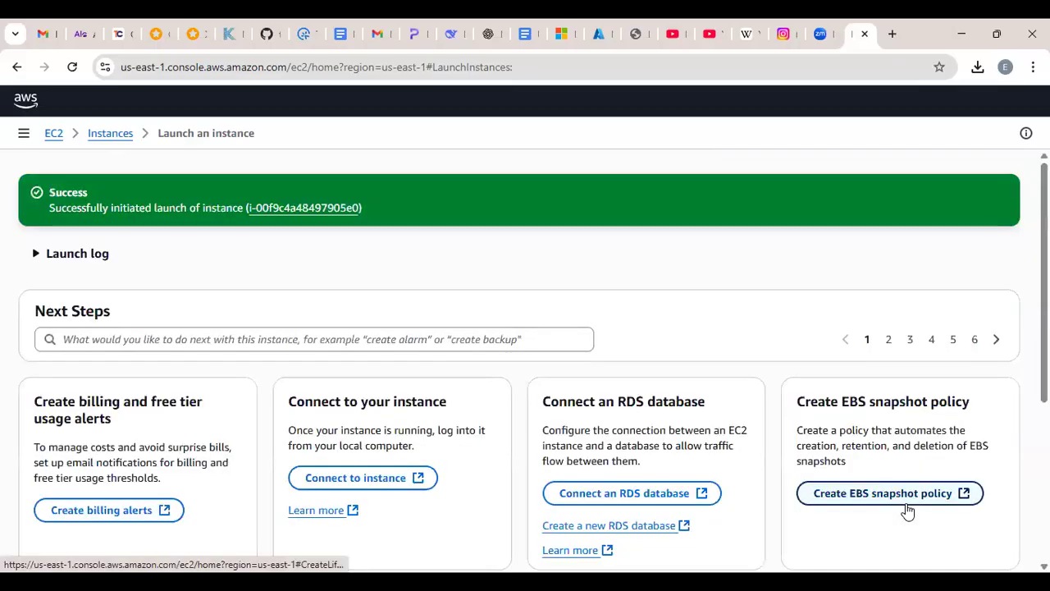
pyautogui.click(318, 209)
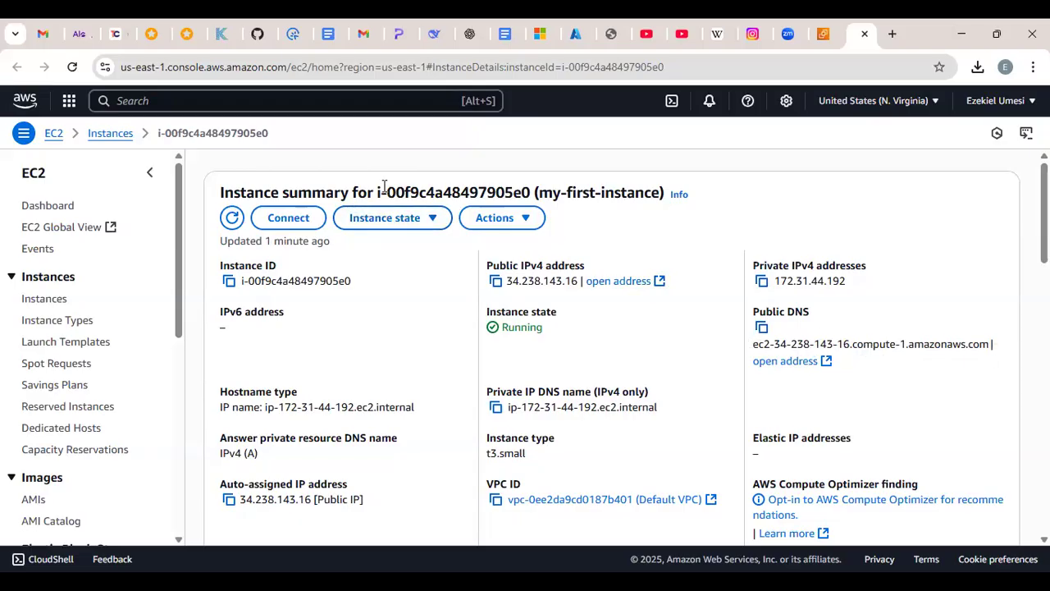
# Examine the new instance's summary and details, including its state, IP addresses, DNS names, VPC, subnet and AMI information.
pyautogui.scroll(-1, 425, 404)
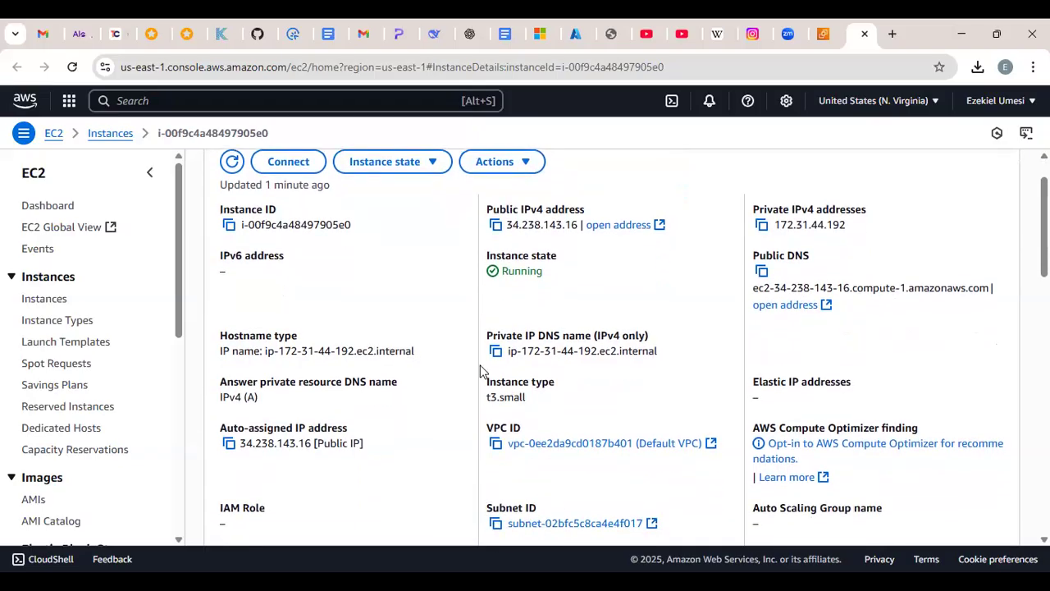
pyautogui.scroll(-2, 483, 371)
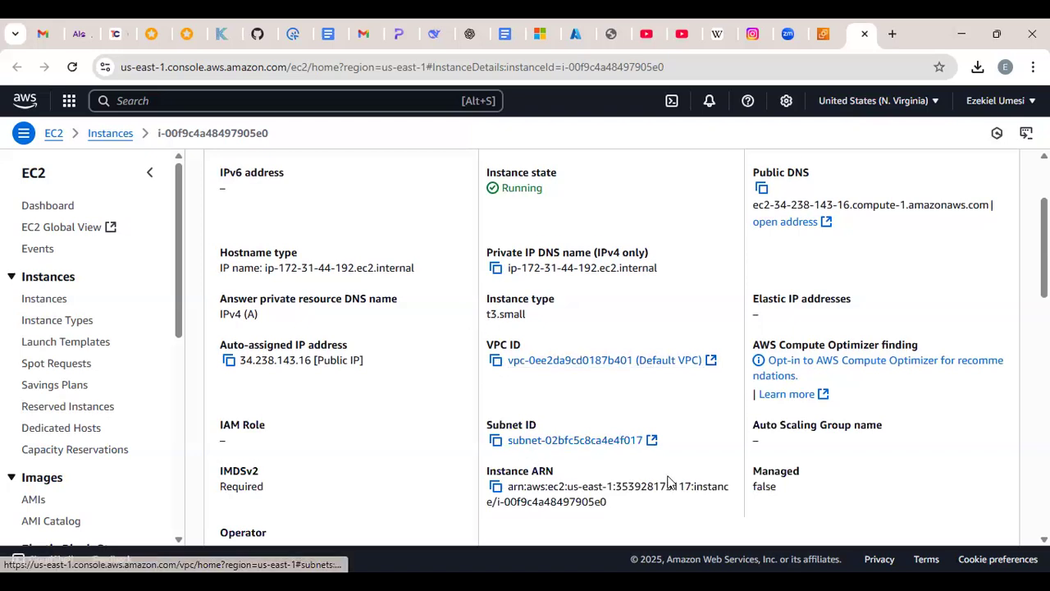
pyautogui.scroll(-3, 668, 483)
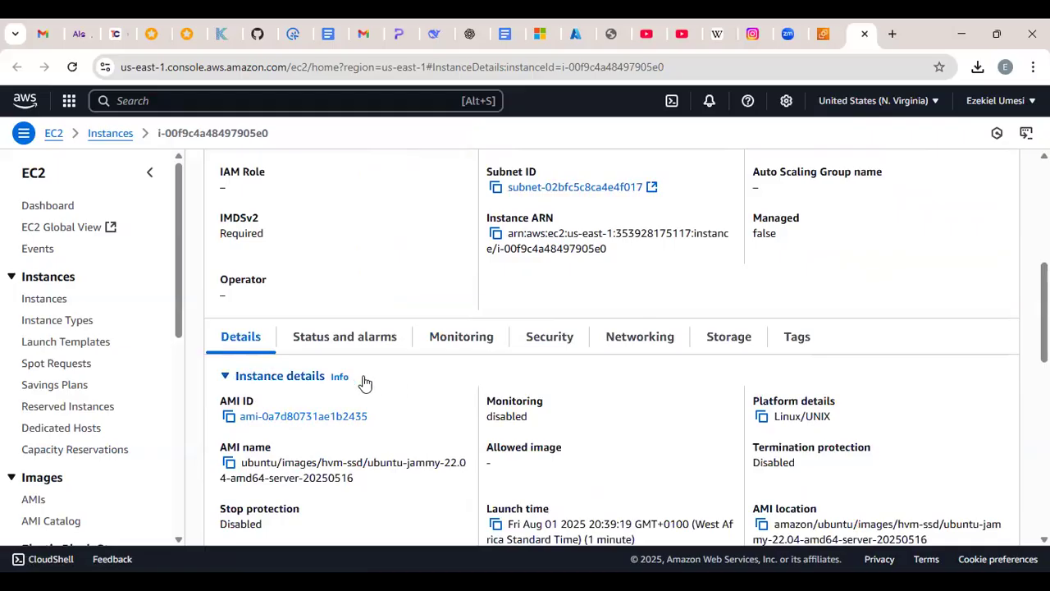
pyautogui.scroll(6, 412, 440)
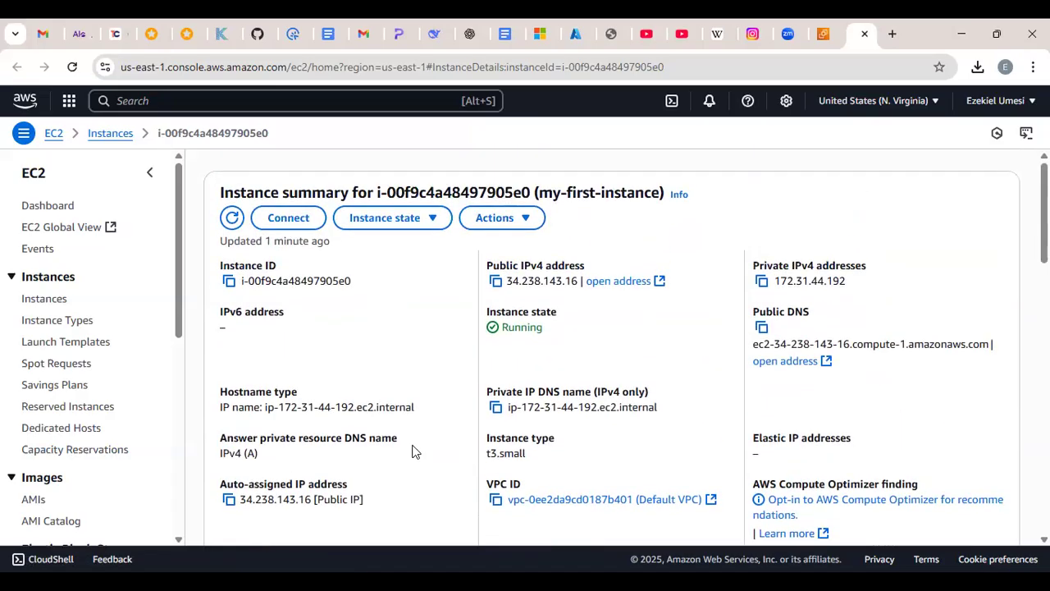
# Open the SSH client connection instructions for my-first-instance and locate class-ket.pem in the Downloads folder in File Explorer.
pyautogui.click(292, 225)
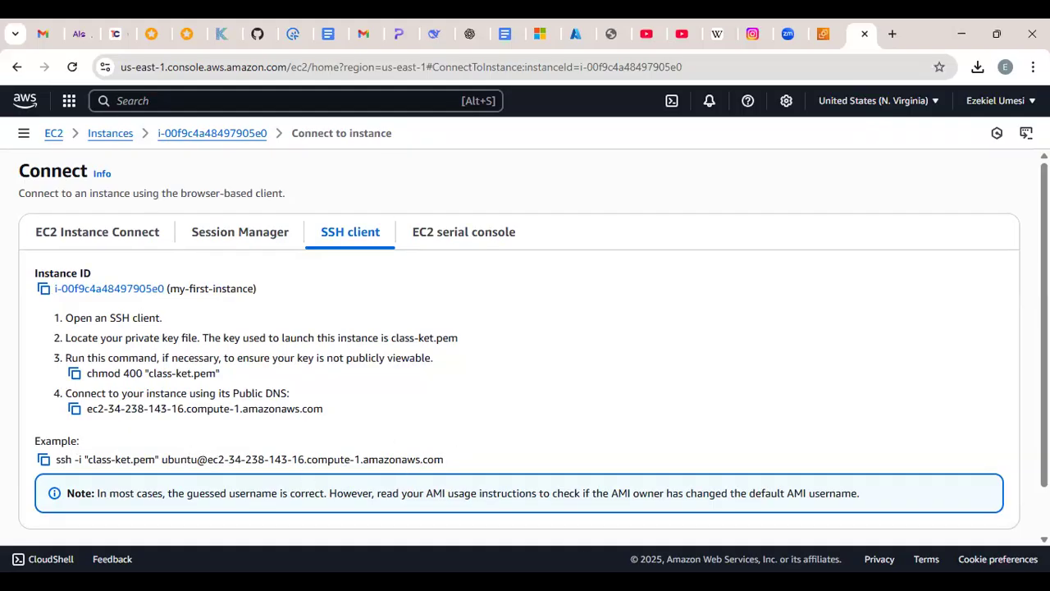
pyautogui.hotkey('alt', 'Tab')
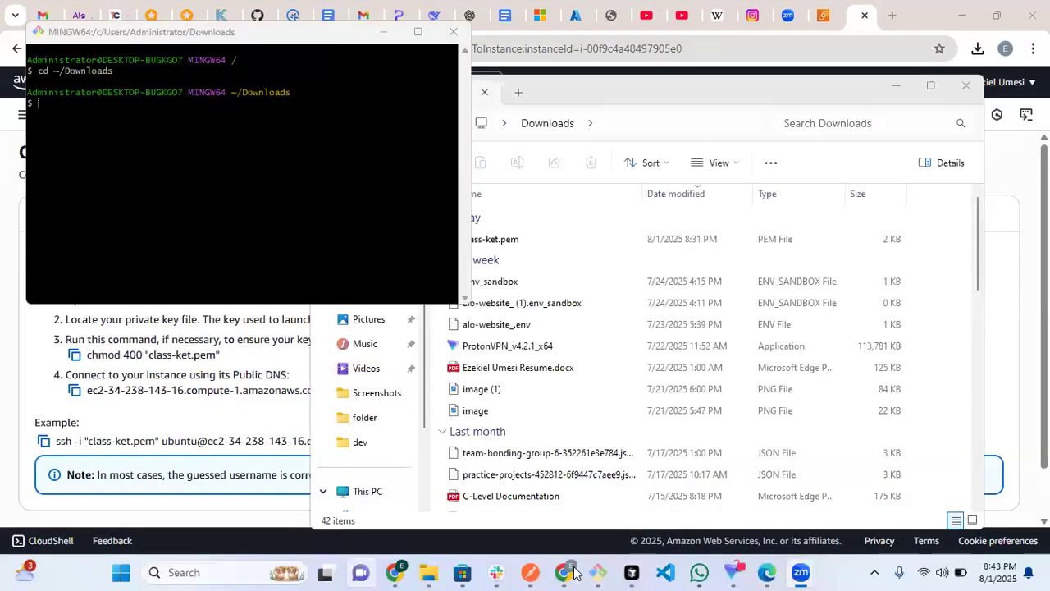
pyautogui.click(578, 572)
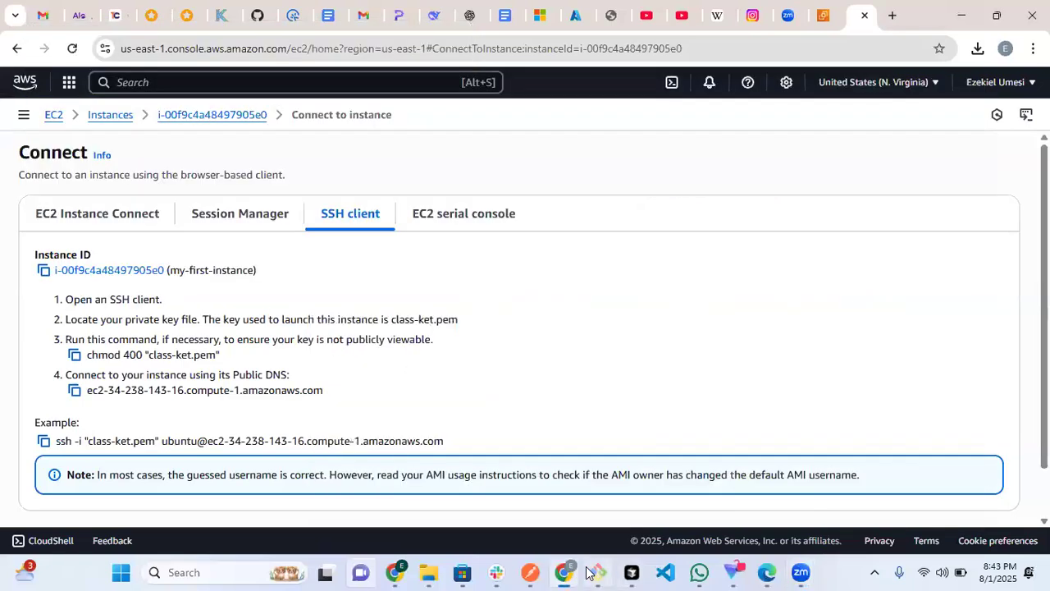
pyautogui.click(587, 571)
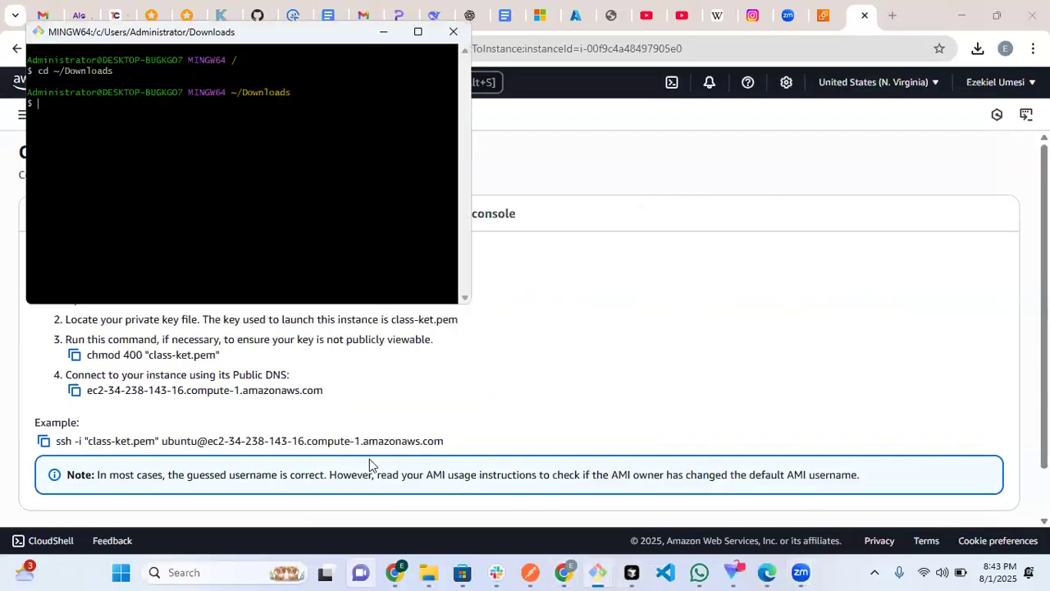
pyautogui.click(426, 572)
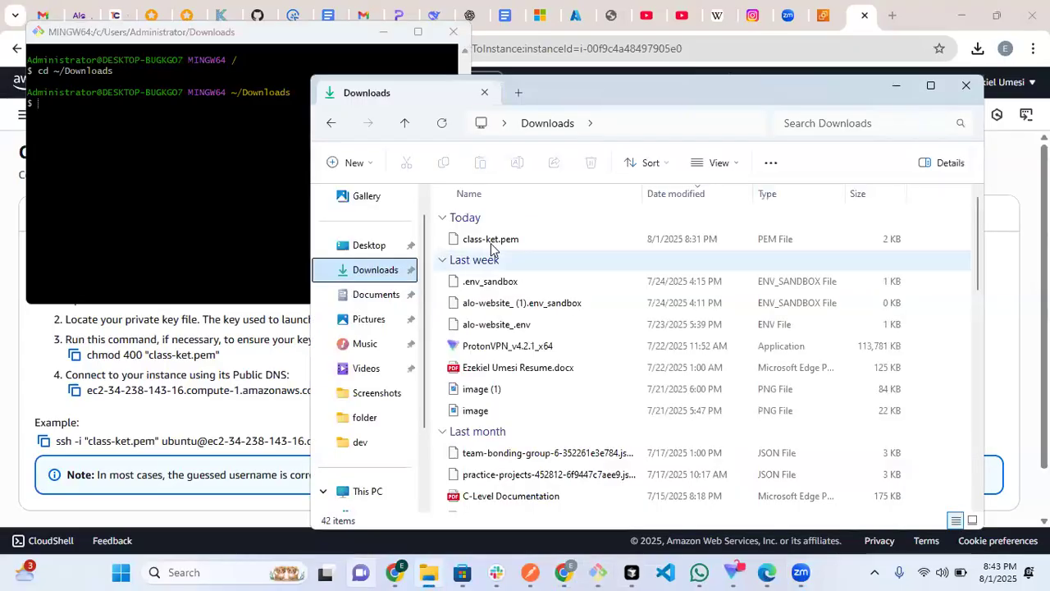
# Switch to Git Bash, enlarge its window and list the details of class-ket.pem with ls -lah.
pyautogui.click(264, 131)
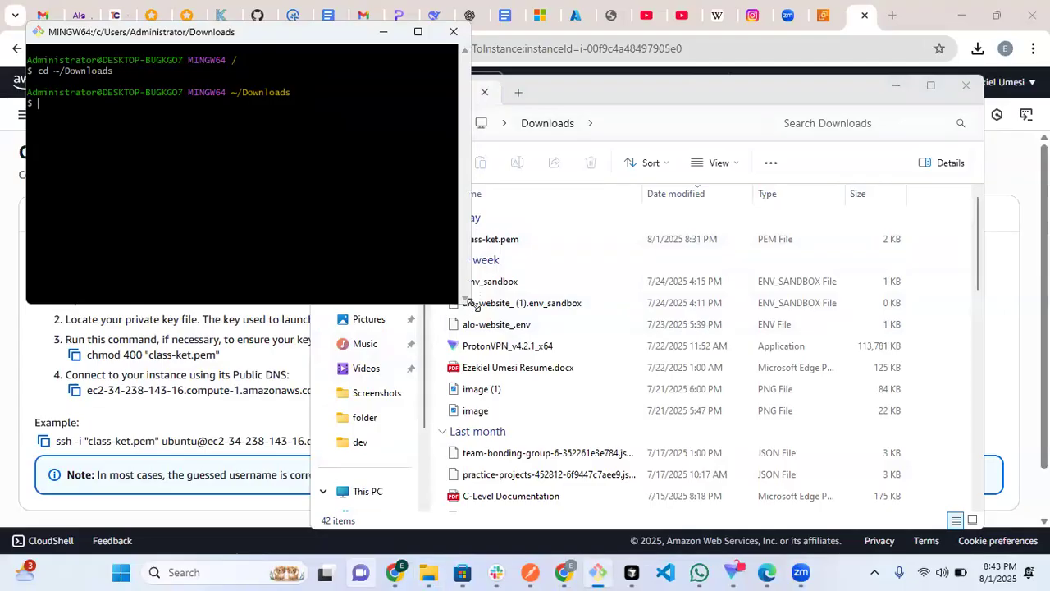
pyautogui.moveTo(459, 303); pyautogui.dragTo(609, 487)
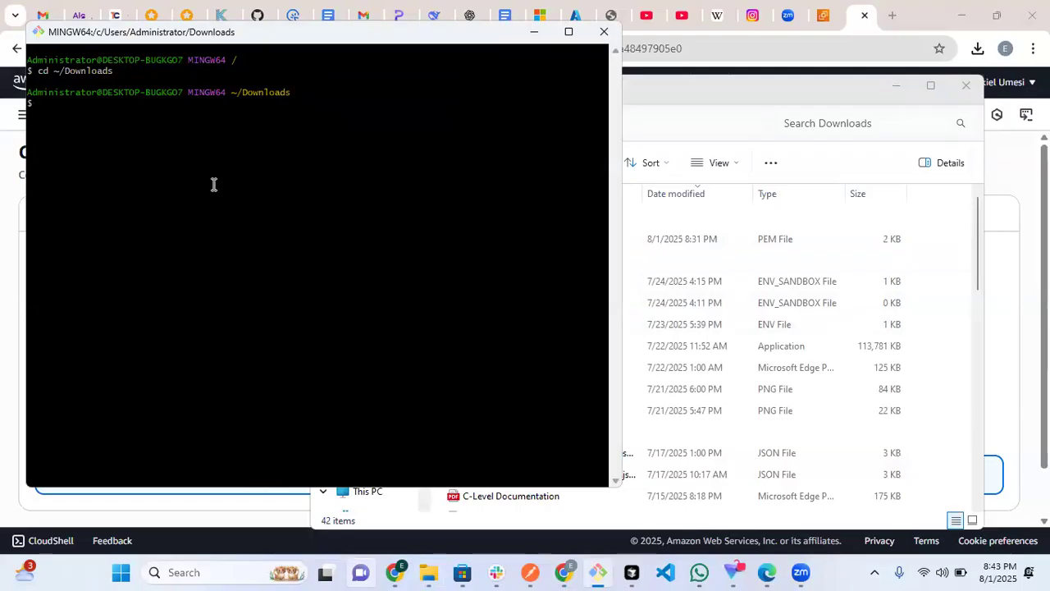
pyautogui.write('ls -lah class')
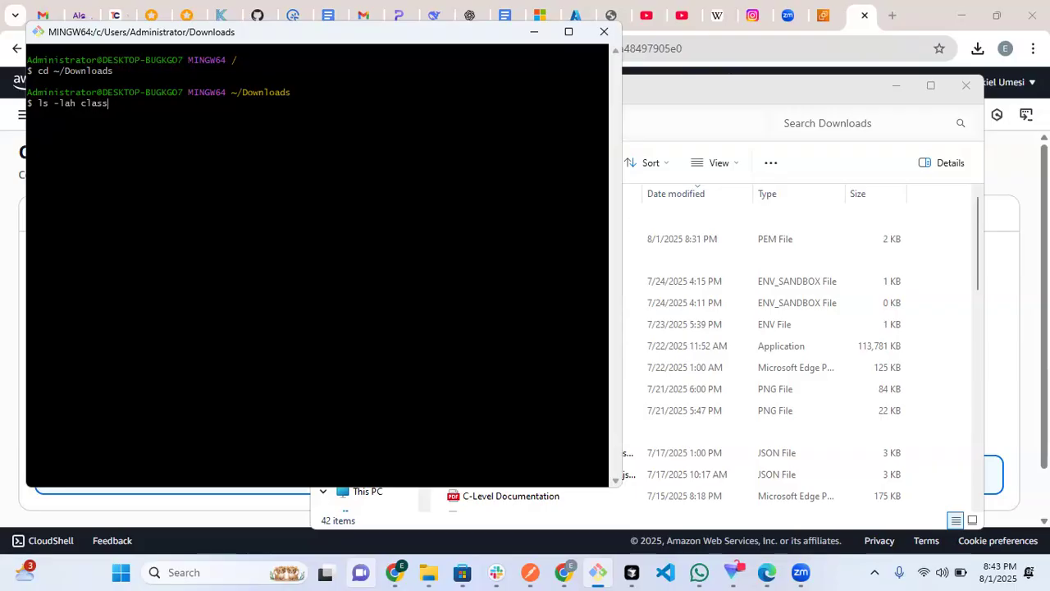
pyautogui.press('Tab')
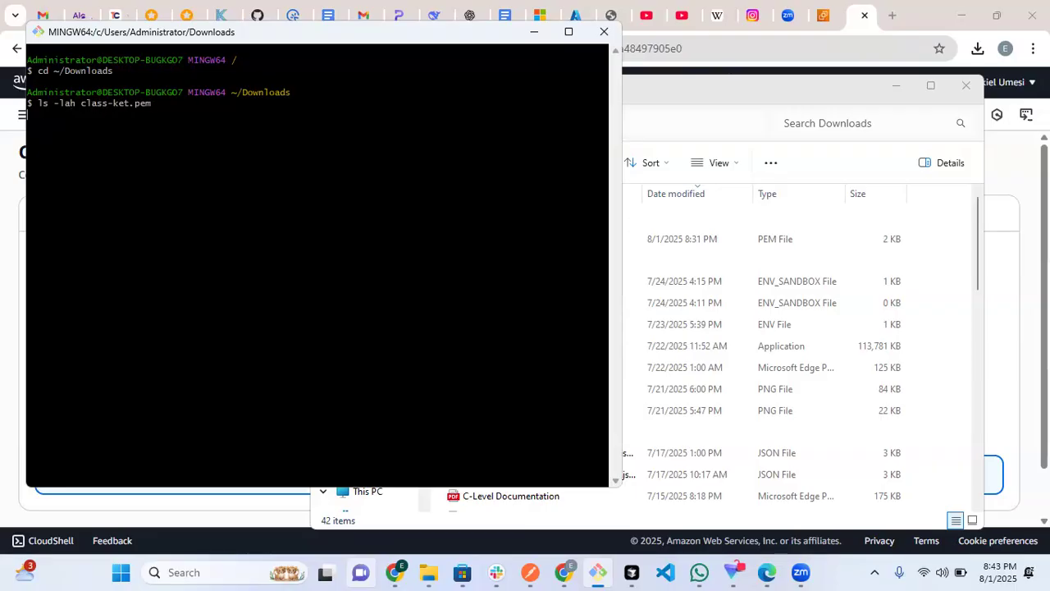
pyautogui.press('Return')
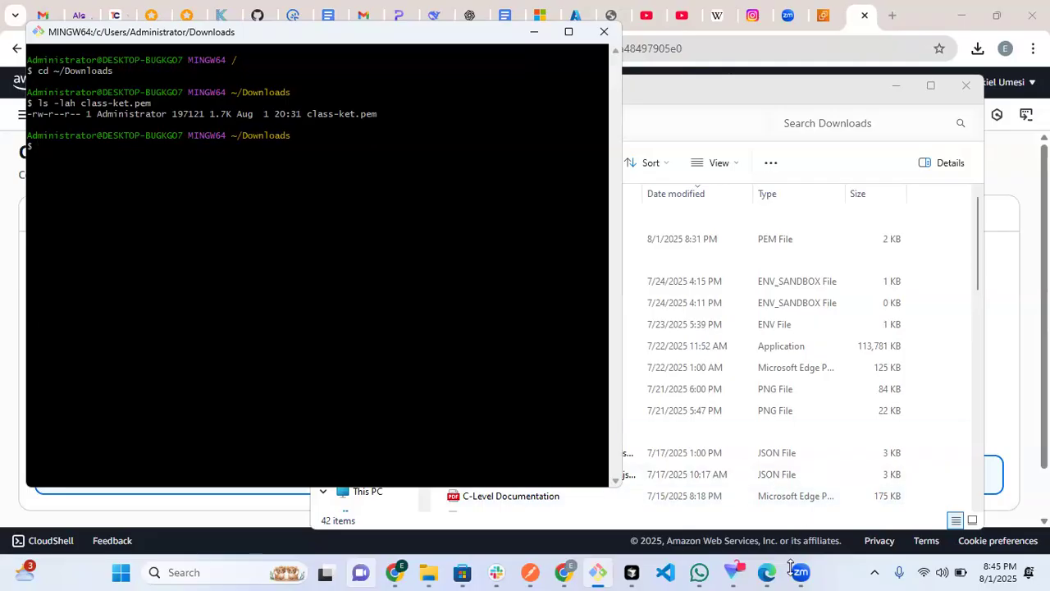
# Make class-ket.pem read-only for all users by running chmod 444 class-ket.pem in Git Bash.
pyautogui.moveTo(794, 568)
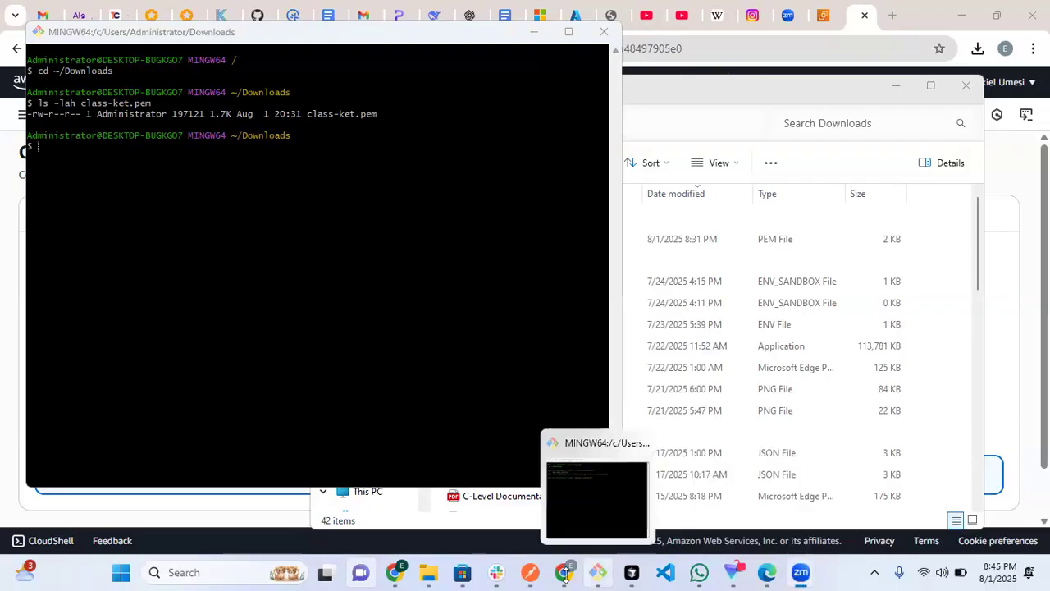
pyautogui.click(587, 572)
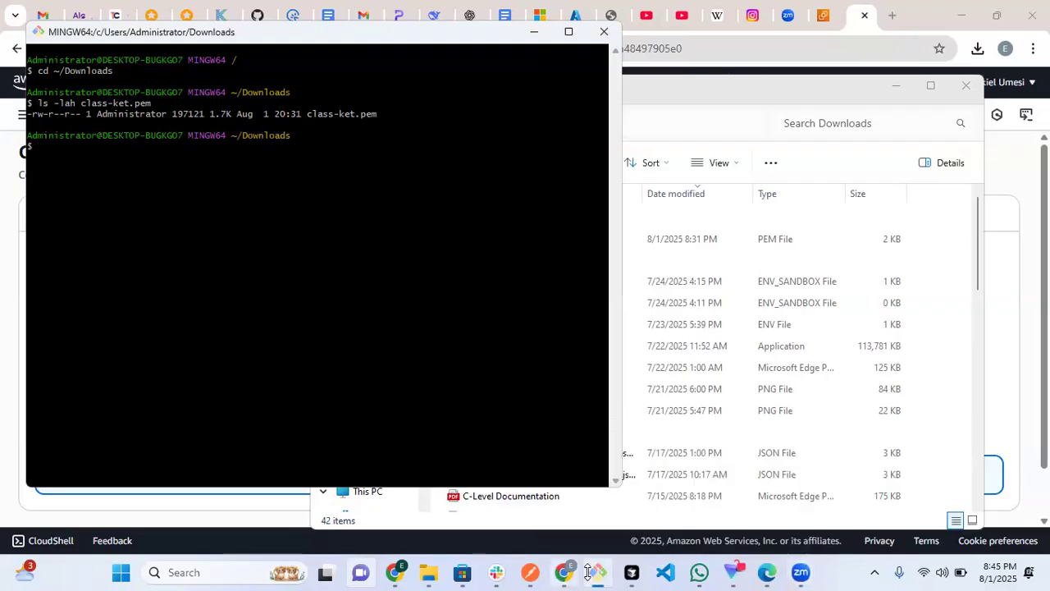
pyautogui.click(588, 572)
pyautogui.click(584, 569)
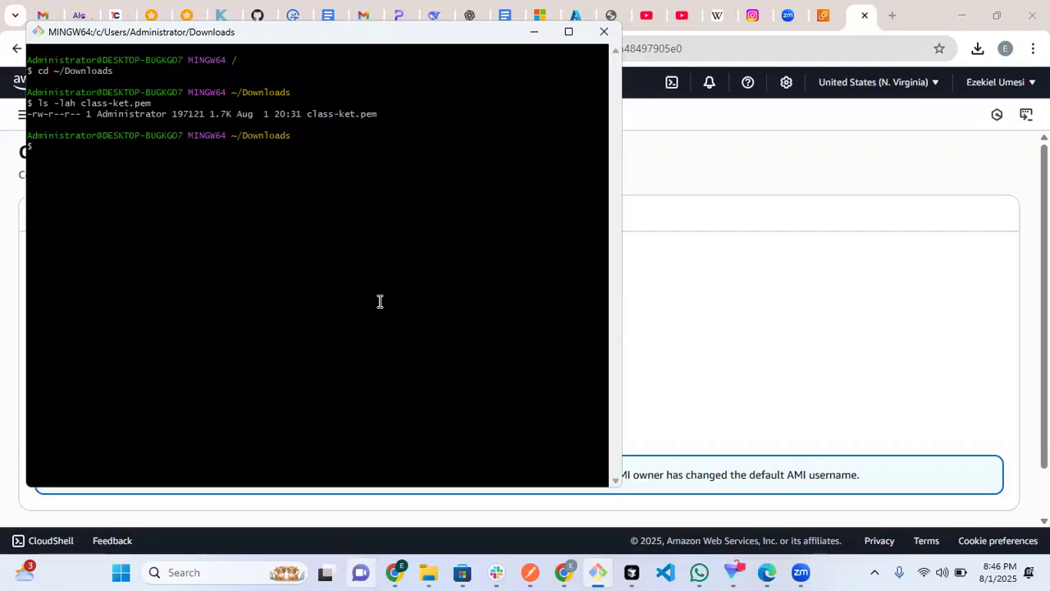
pyautogui.write('chmo')
pyautogui.press('BackSpace')
pyautogui.press('BackSpace')
pyautogui.press('BackSpace')
pyautogui.write('mod 400')
pyautogui.press('BackSpace')
pyautogui.press('BackSpace')
pyautogui.write('44 c')
pyautogui.write('a')
pyautogui.press('BackSpace')
pyautogui.write('l')
pyautogui.press('Tab')
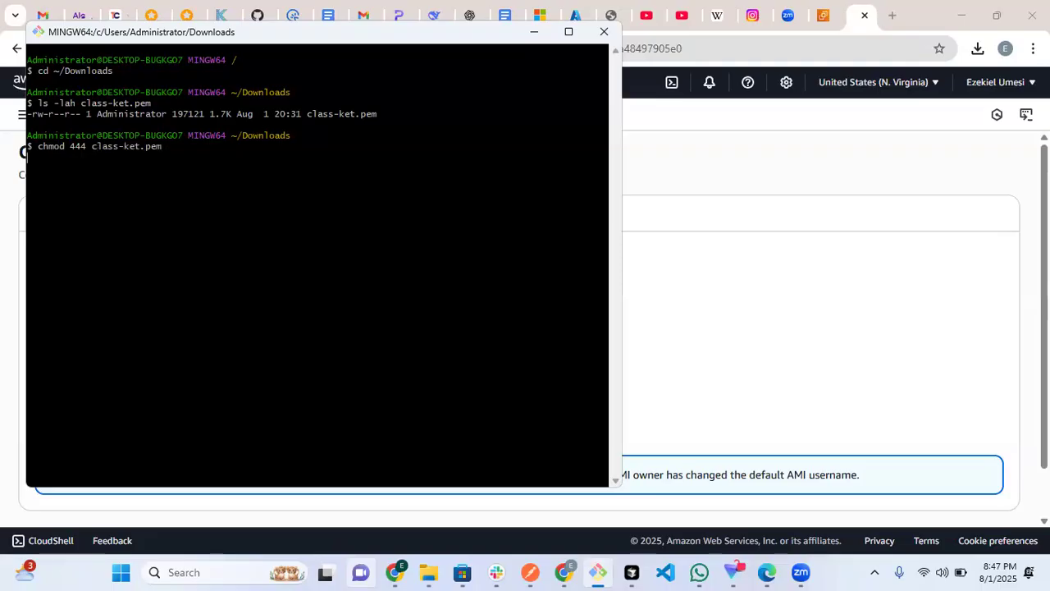
pyautogui.press('Return')
# Check the permissions of class-ket.pem again with ls -lah.
pyautogui.press('Up')
pyautogui.press('Up')
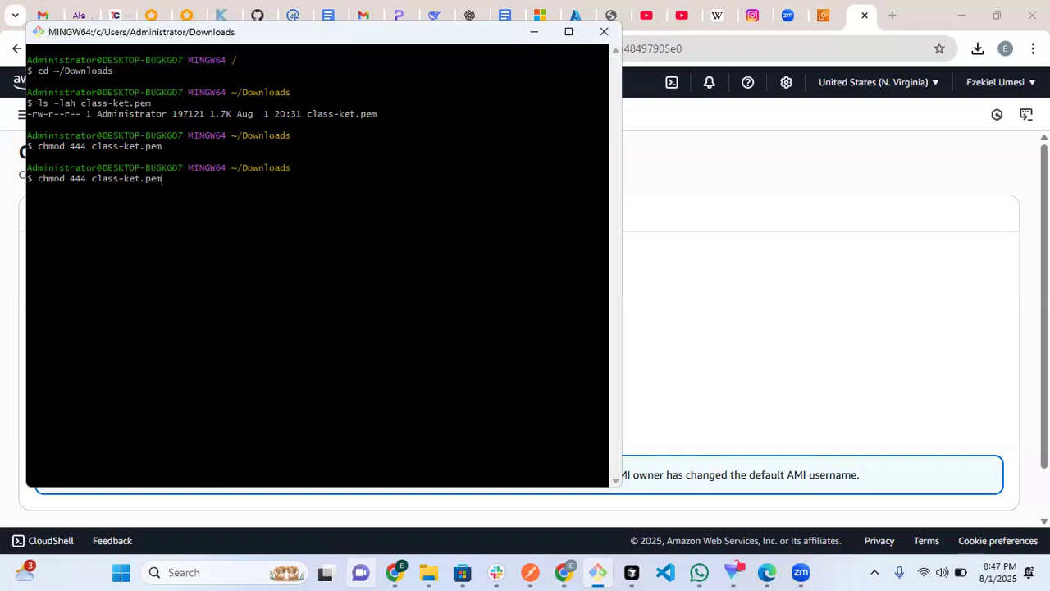
pyautogui.press('Return')
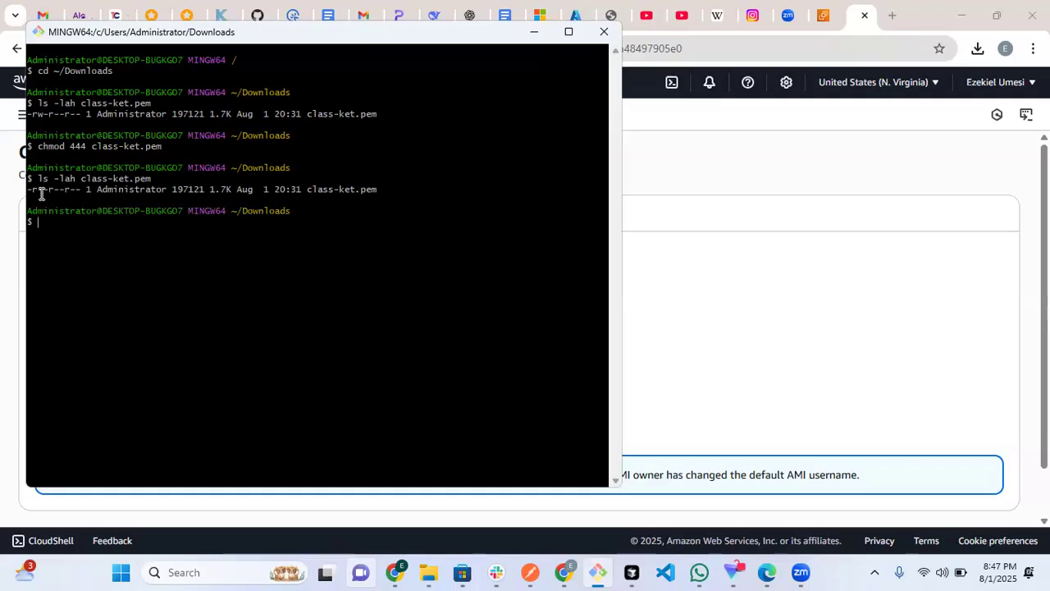
pyautogui.tripleClick(67, 226)
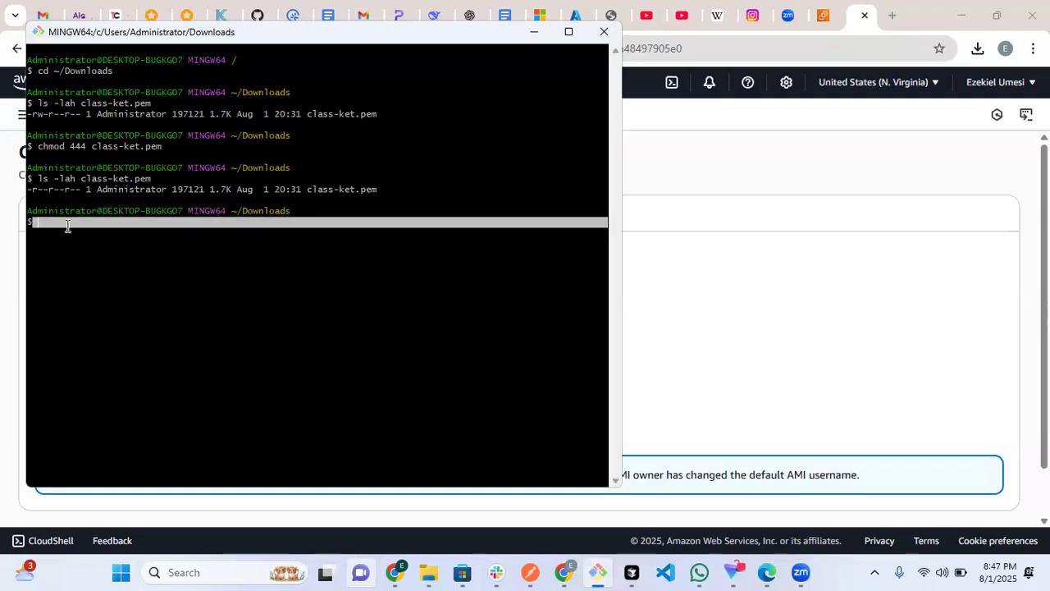
pyautogui.doubleClick(56, 269)
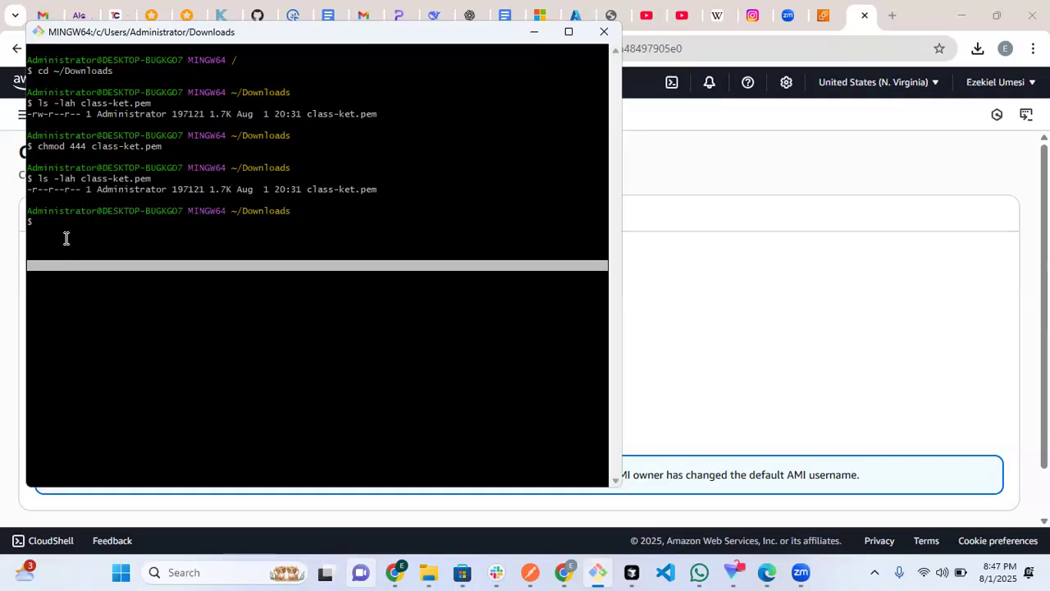
pyautogui.doubleClick(68, 237)
pyautogui.click(74, 223)
# Copy the example SSH command from the instance's connection instructions in the browser and return to Git Bash.
pyautogui.write('ssh -i')
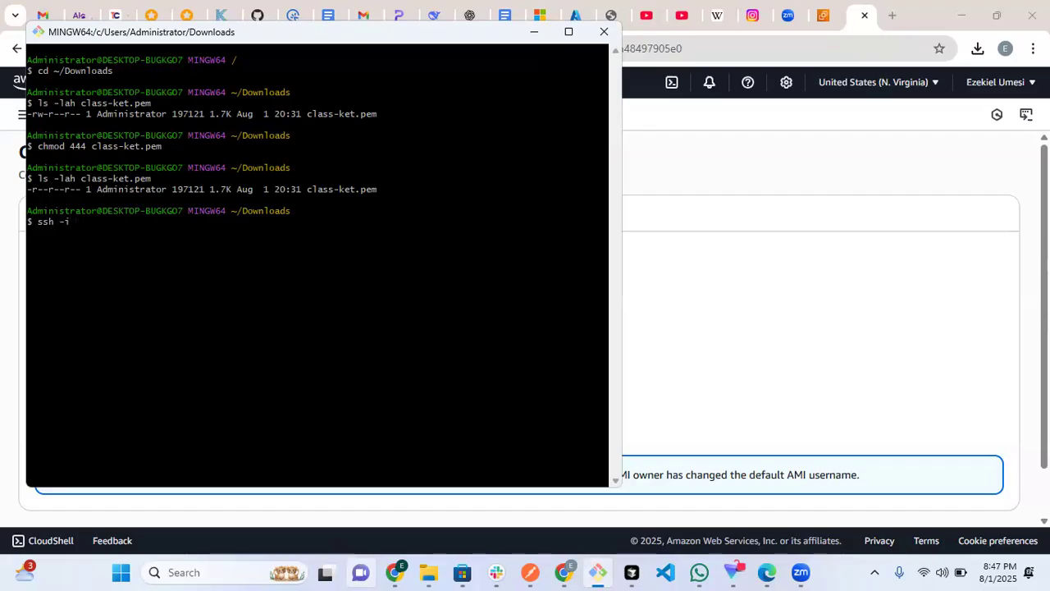
pyautogui.click(720, 393)
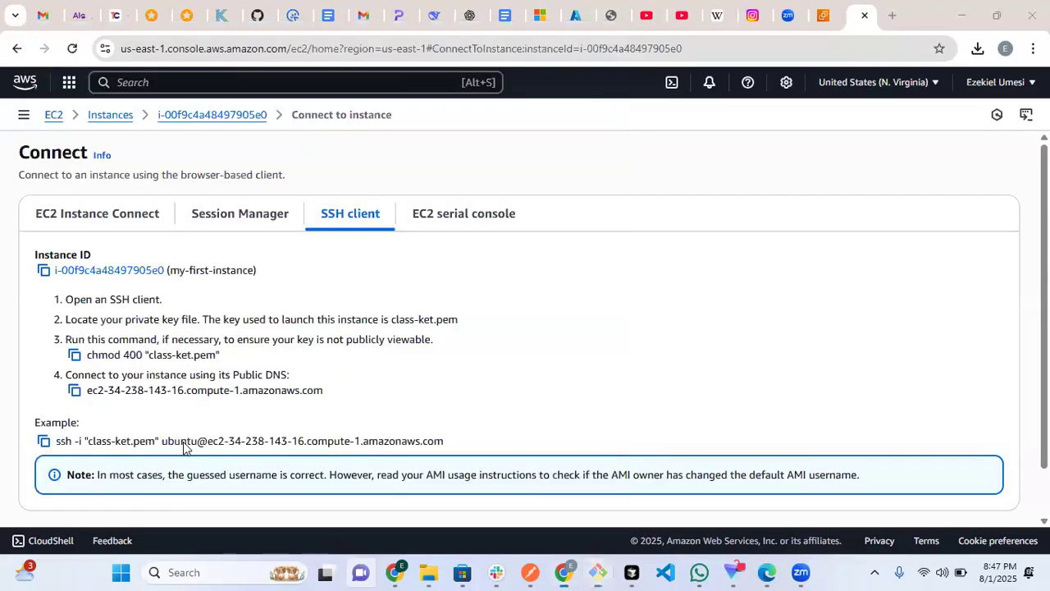
pyautogui.click(44, 441)
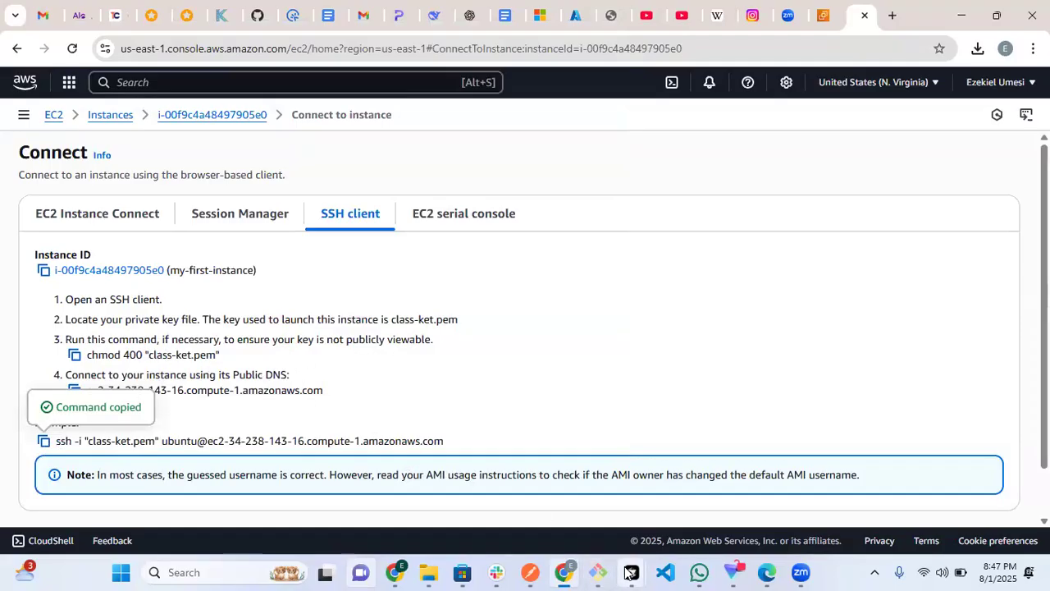
pyautogui.moveTo(627, 572)
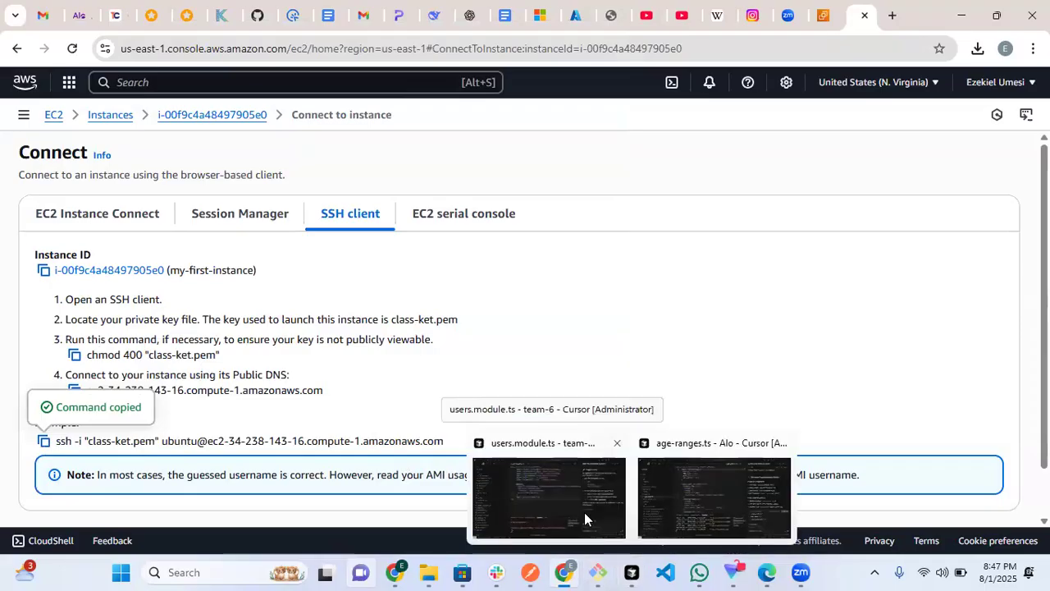
pyautogui.click(598, 572)
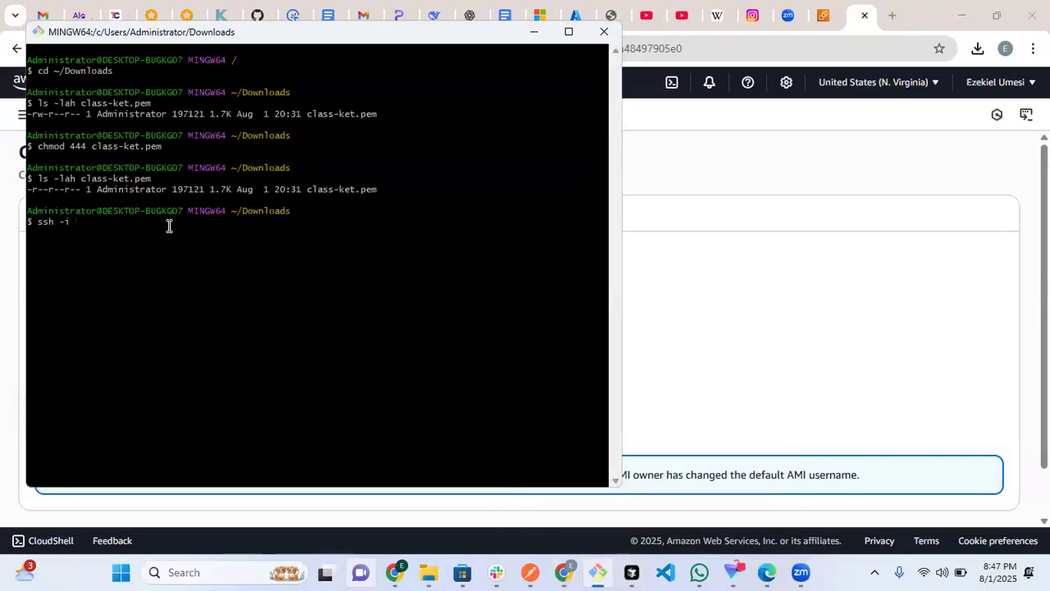
# Clear the partial ssh command and restrict the key file to owner read access with chmod 400 class-ket.pem.
pyautogui.press('BackSpace')
pyautogui.press('BackSpace')
pyautogui.press('BackSpace')
pyautogui.press('BackSpace')
pyautogui.press('BackSpace')
pyautogui.press('BackSpace')
pyautogui.press('BackSpace')
pyautogui.press('Up')
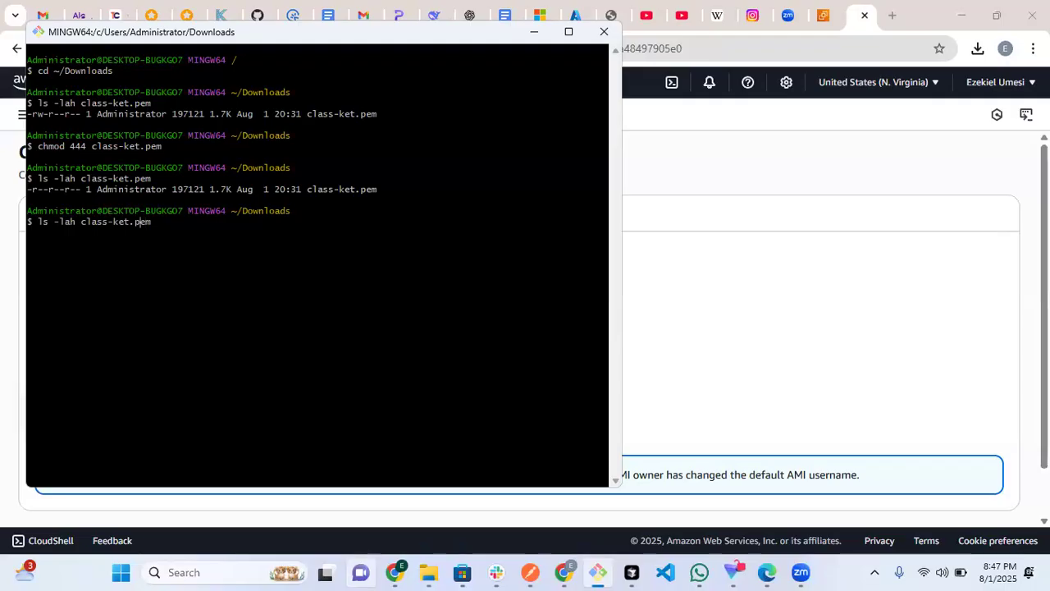
pyautogui.press('Up')
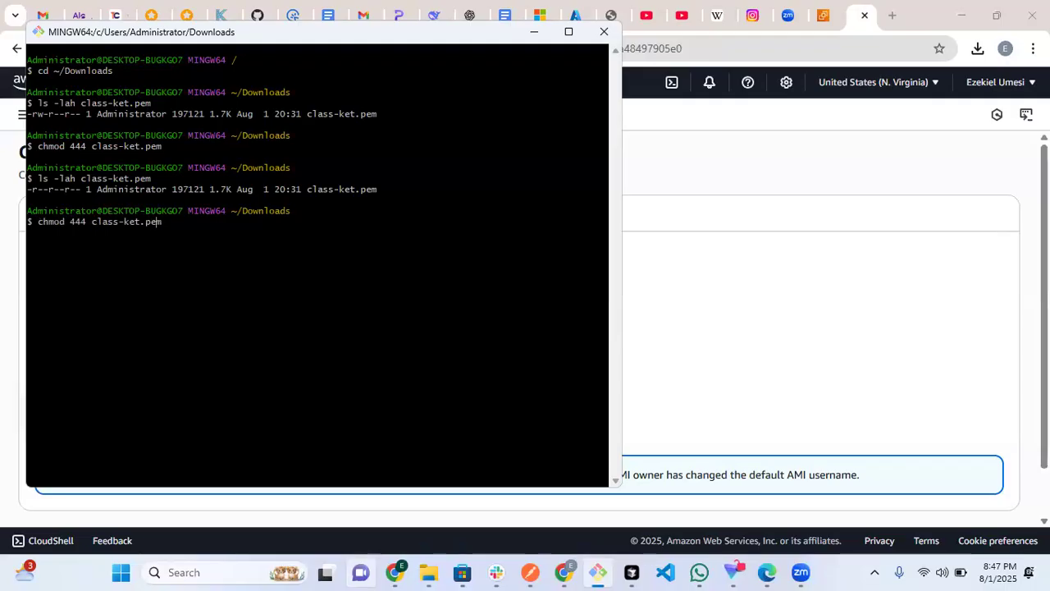
pyautogui.press('Left')
pyautogui.press('Left')
pyautogui.press('Left')
pyautogui.press('Left')
pyautogui.press('Left')
pyautogui.press('Left')
pyautogui.press('Left')
pyautogui.press('Left')
pyautogui.press('Left')
pyautogui.press('Left')
pyautogui.press('Left')
pyautogui.press('BackSpace')
pyautogui.press('BackSpace')
pyautogui.write('00')
# Run ls -lah class-ket.pem to verify the chmod 400 change and return to an empty prompt.
pyautogui.press('Up')
pyautogui.press('Up')
pyautogui.press('Return')
pyautogui.press('Up')
pyautogui.press('Up')
pyautogui.press('Down')
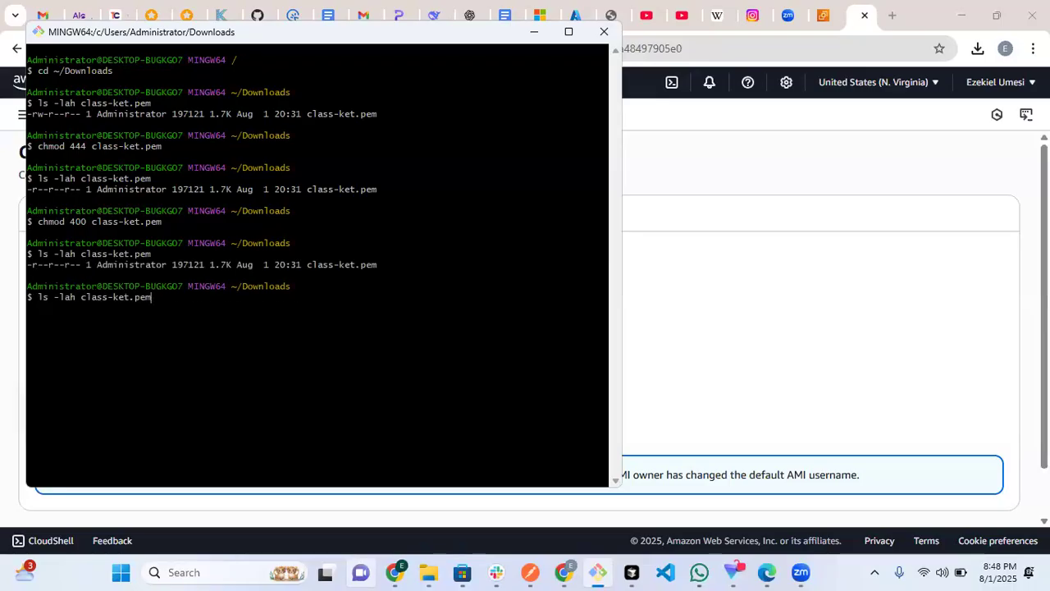
pyautogui.press('Up')
pyautogui.press('Down')
pyautogui.press('Up')
pyautogui.press('Down')
pyautogui.press('Down')
pyautogui.rightClick(139, 297)
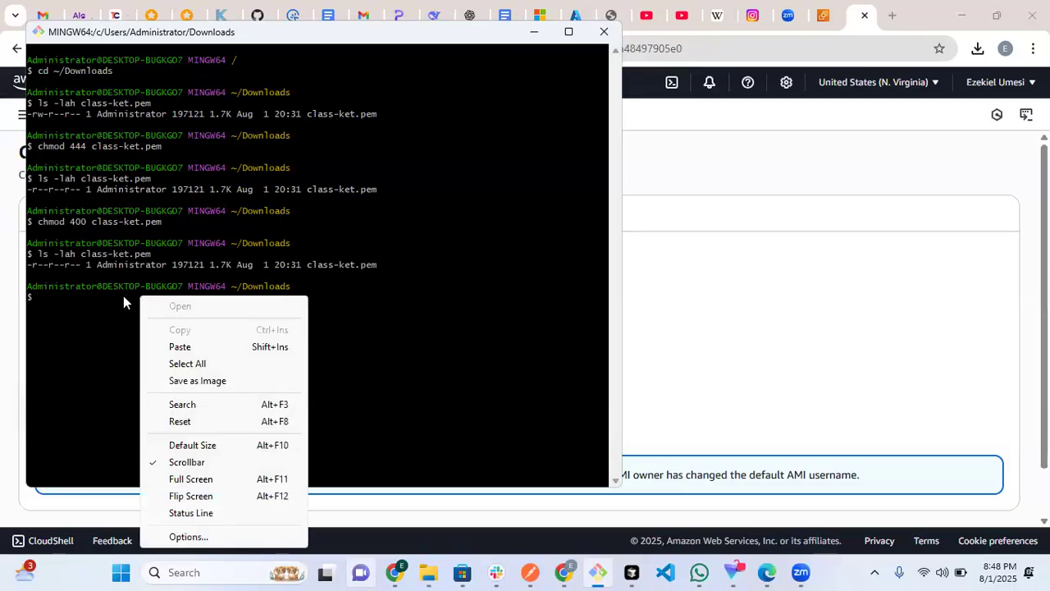
pyautogui.click(197, 346)
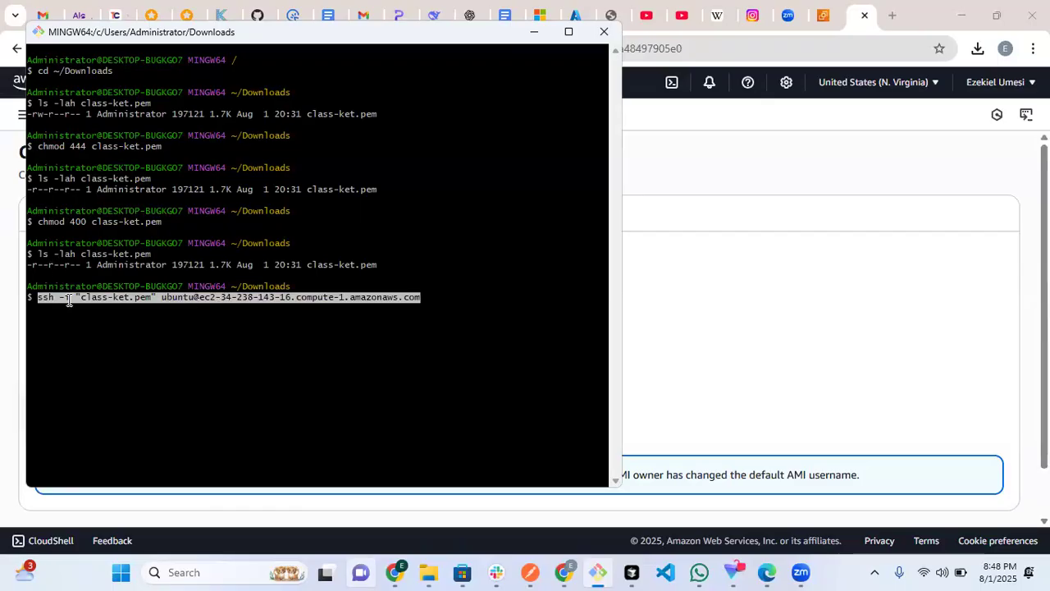
pyautogui.tripleClick(435, 297)
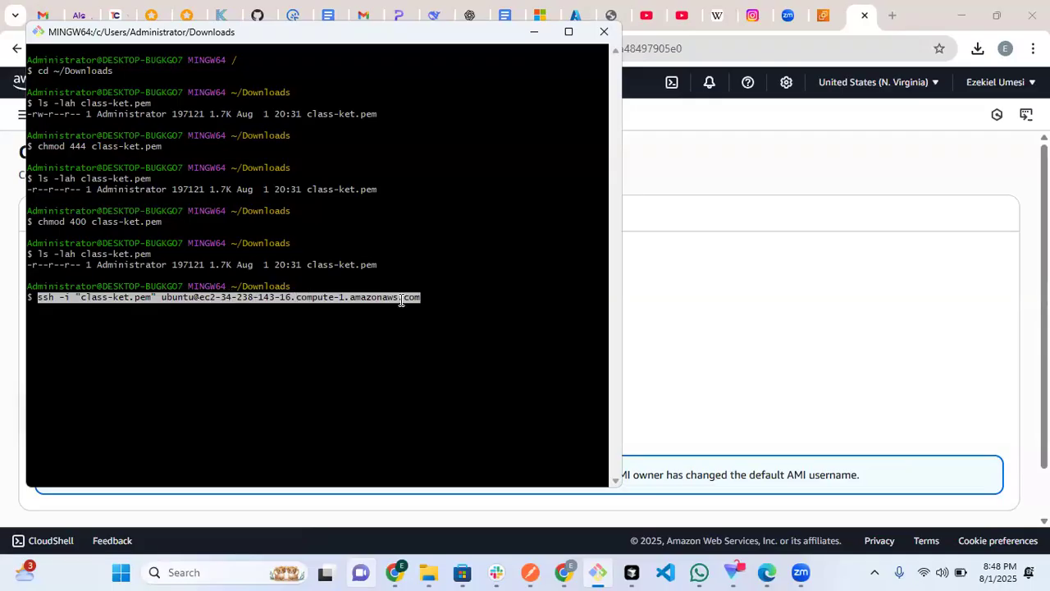
pyautogui.press('Return')
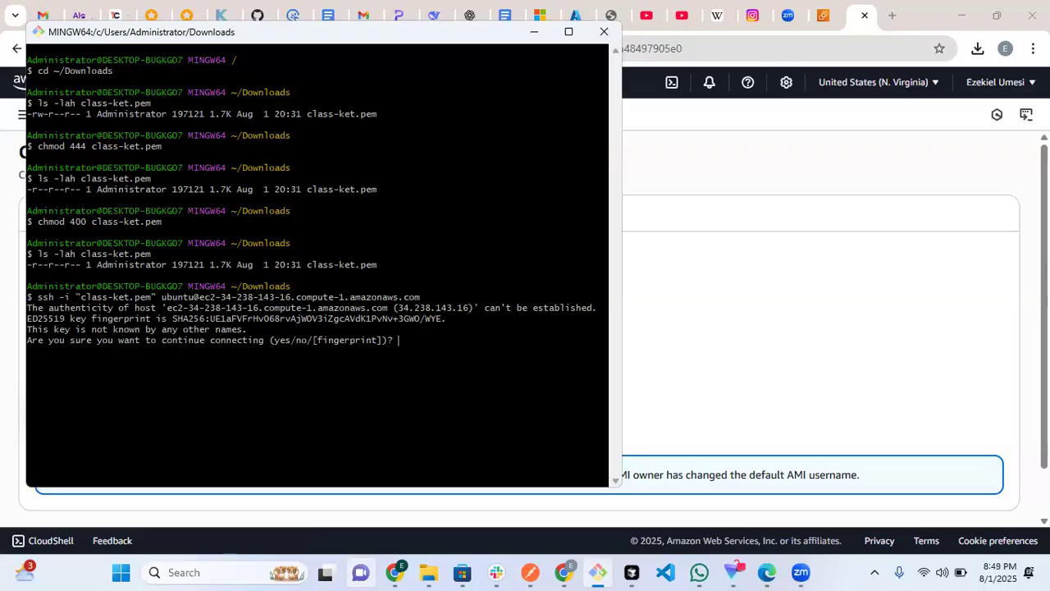
pyautogui.write('yes')
pyautogui.press('Return')
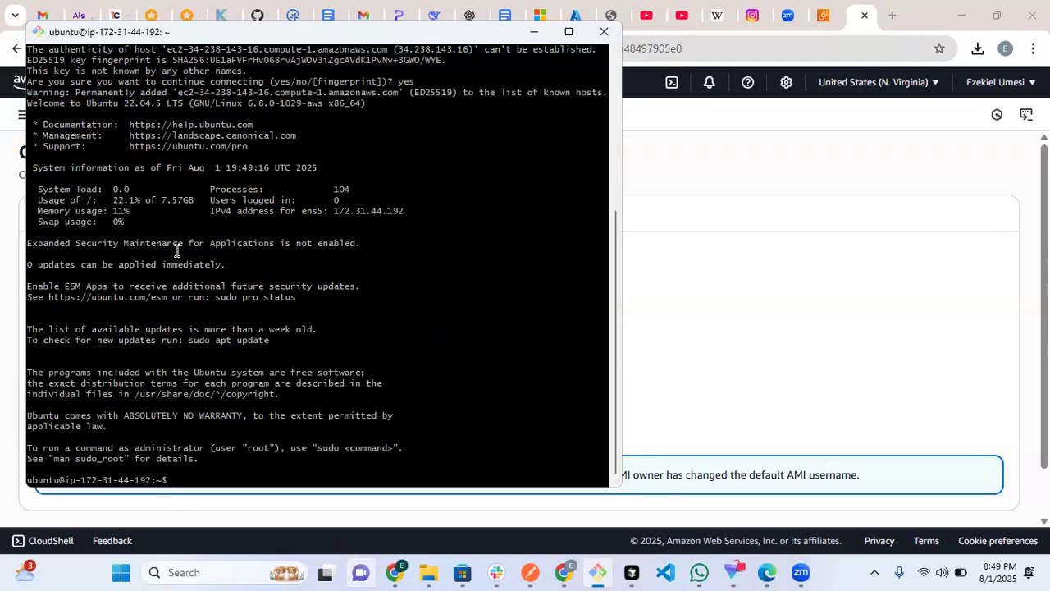
# Refresh the Ubuntu instance's package lists with sudo apt update and return to the EC2 connection page in the browser.
pyautogui.scroll(1, 225, 238)
pyautogui.scroll(2, 271, 335)
pyautogui.scroll(-2, 272, 335)
pyautogui.write('sudo apt update')
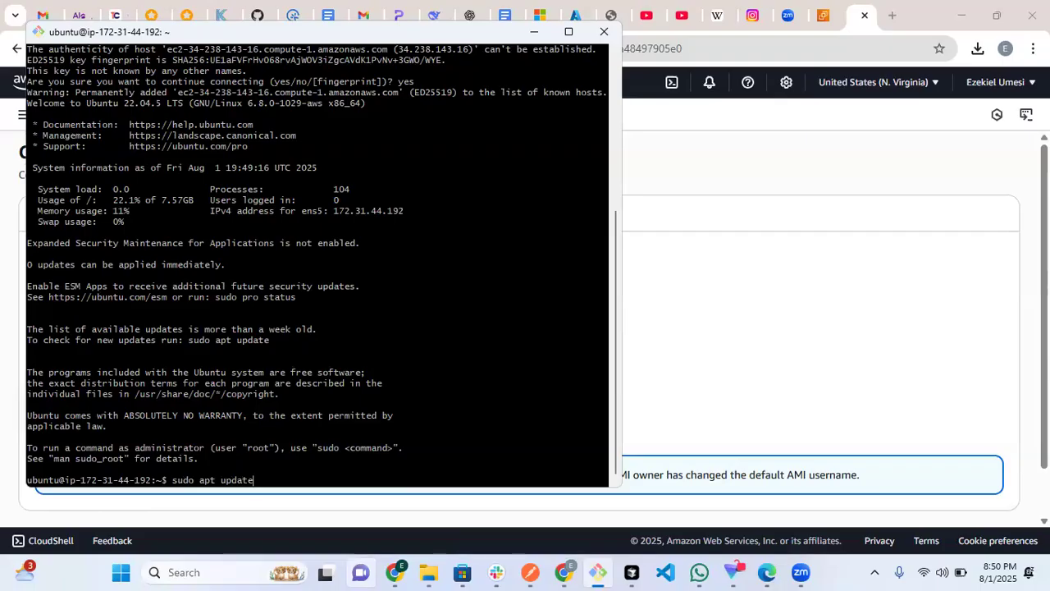
pyautogui.press('Return')
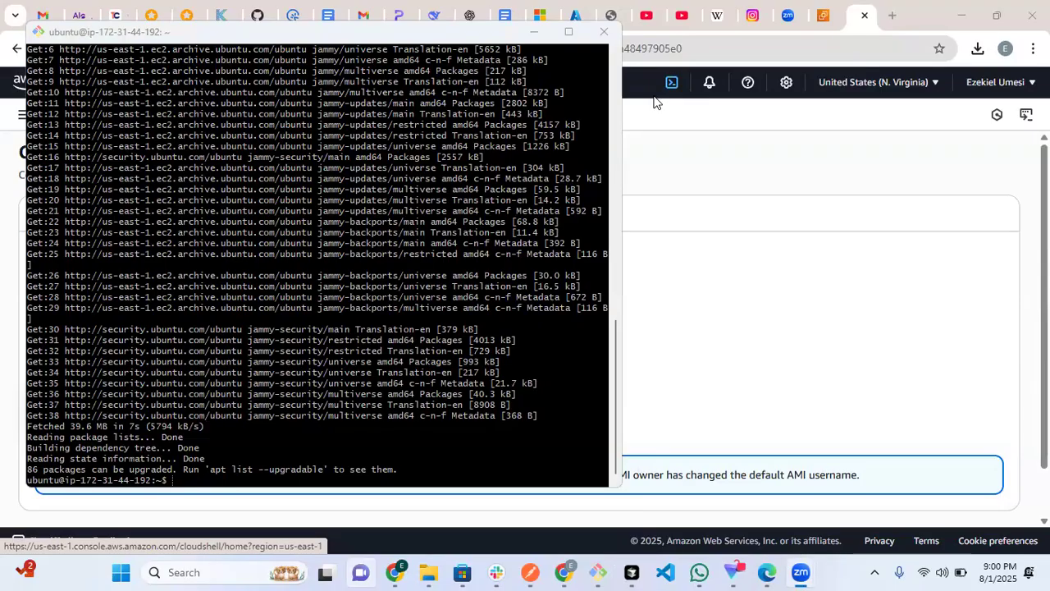
pyautogui.hotkey('alt', 'Tab')
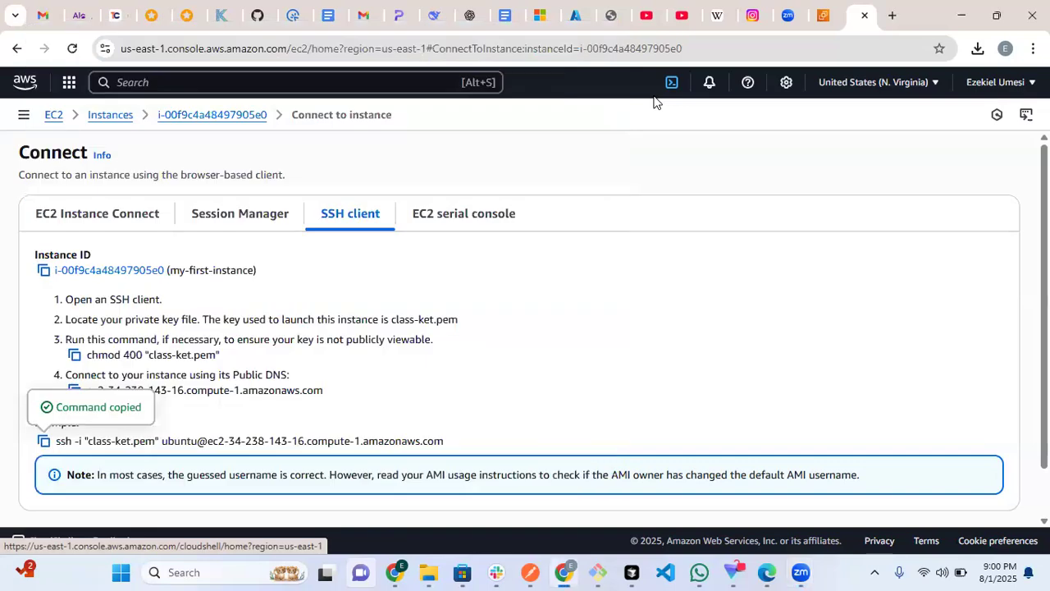